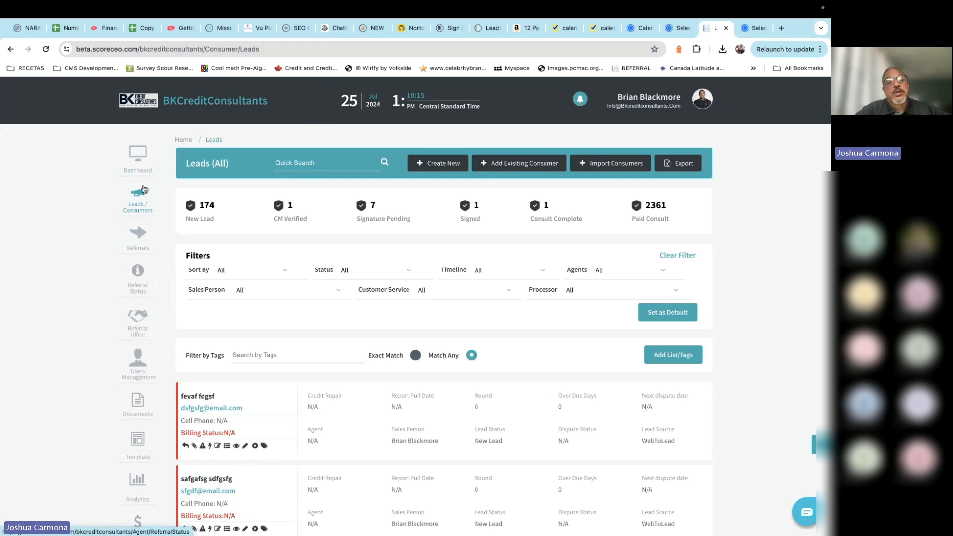
Step: Open the Test Calendly Funnel 1 TAG Form from the Referrals Form Snippet list
{"action": "left_click", "coordinate": [146, 232]}
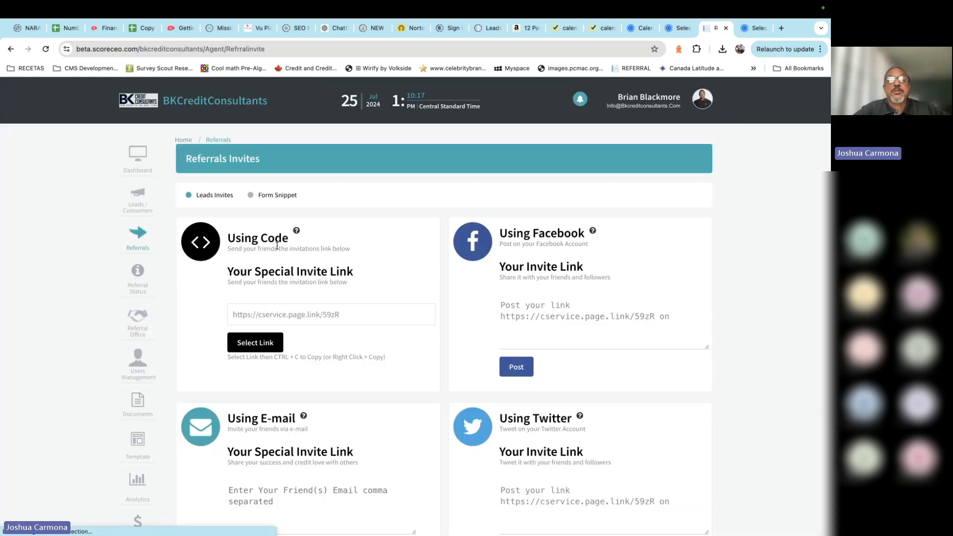
{"action": "left_click", "coordinate": [271, 198]}
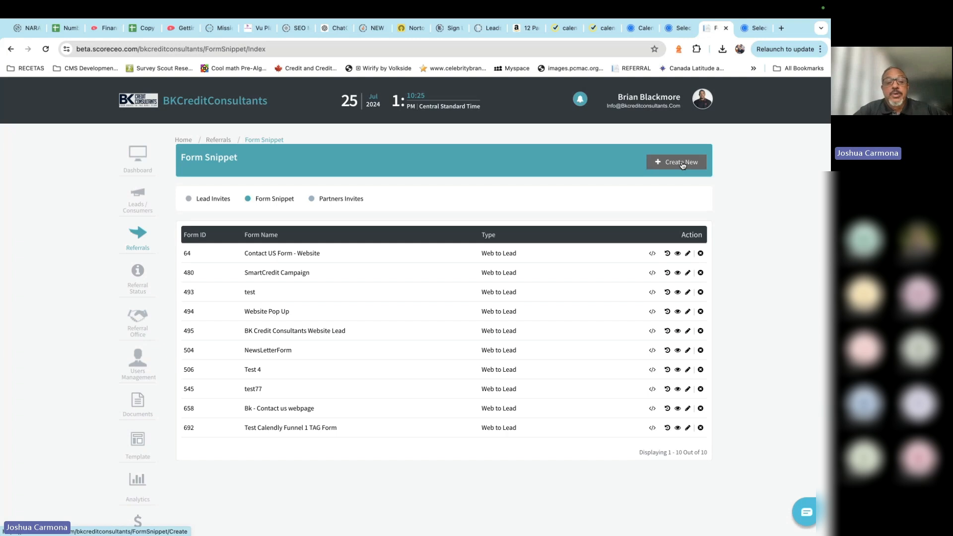
{"action": "left_click", "coordinate": [312, 430]}
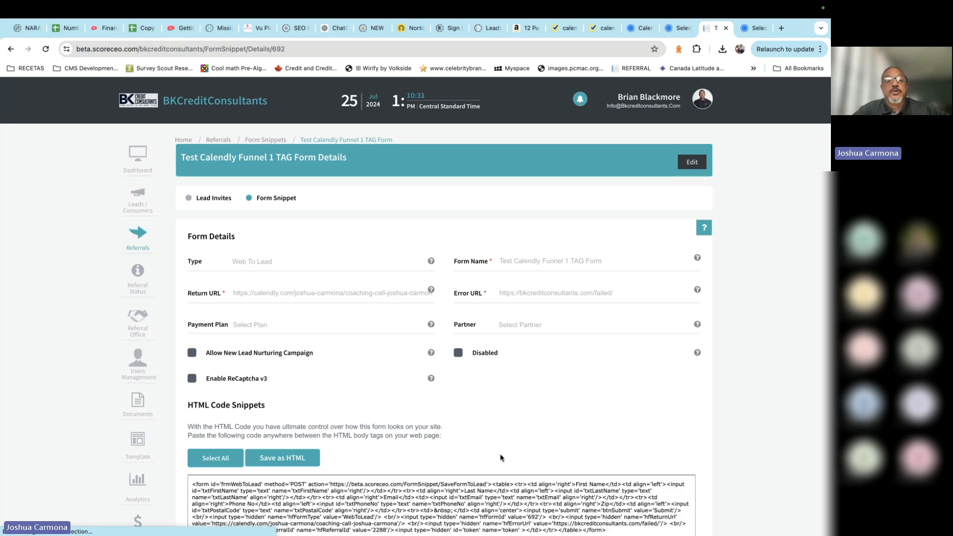
{"action": "scroll", "coordinate": [501, 454], "scroll_direction": "down", "scroll_amount": 1}
{"action": "scroll", "coordinate": [501, 454], "scroll_direction": "up", "scroll_amount": 1}
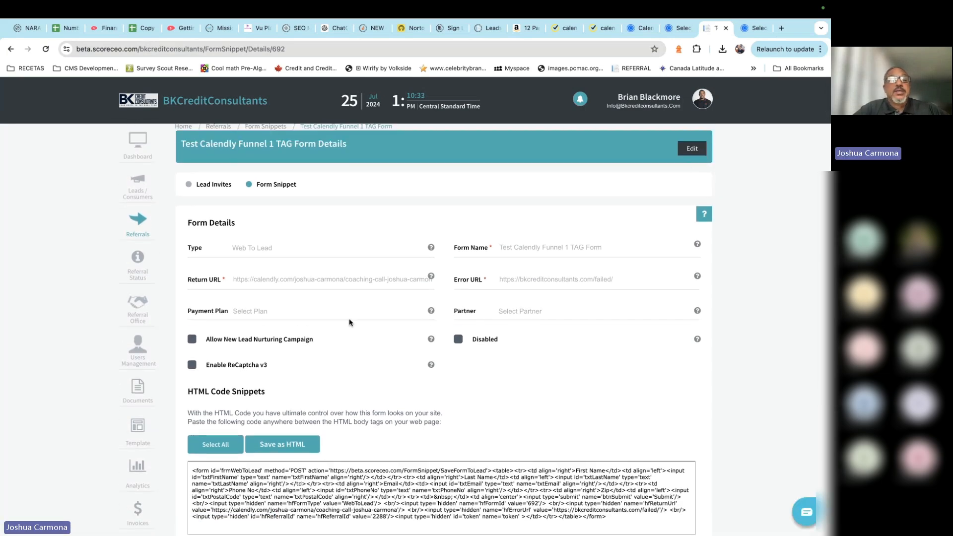
{"action": "scroll", "coordinate": [426, 373], "scroll_direction": "down", "scroll_amount": 1}
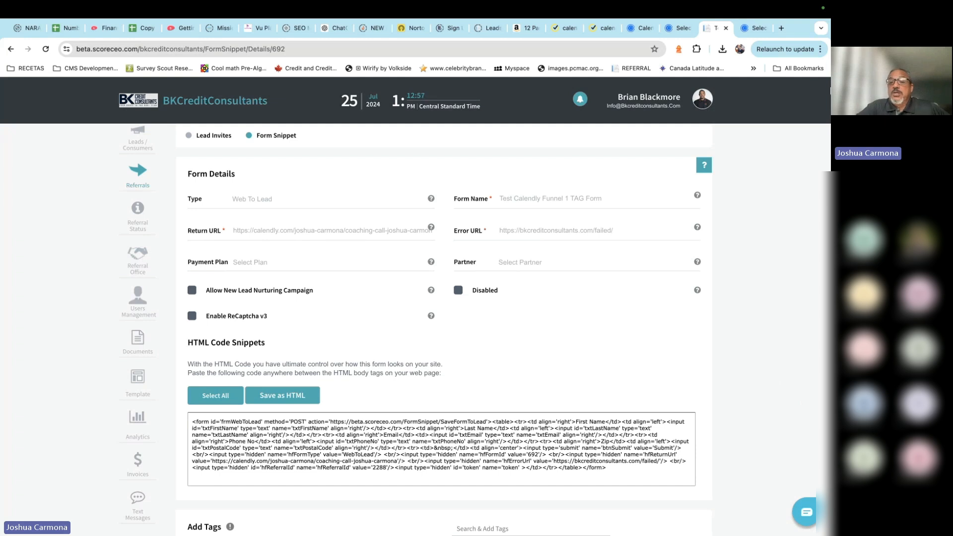
Step: Select the whole HTML form code in the HTML Code Snippets box
{"action": "double_click", "coordinate": [366, 455]}
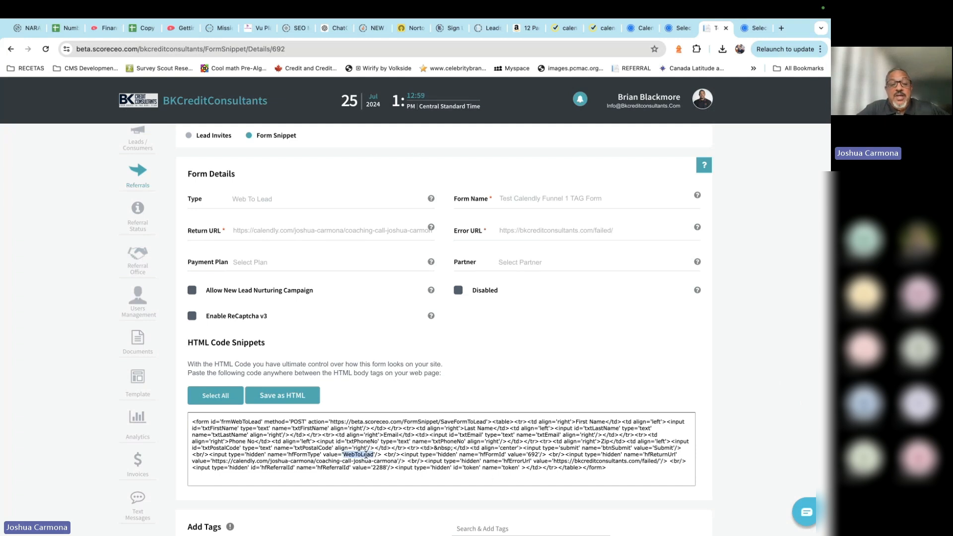
{"action": "triple_click", "coordinate": [366, 455]}
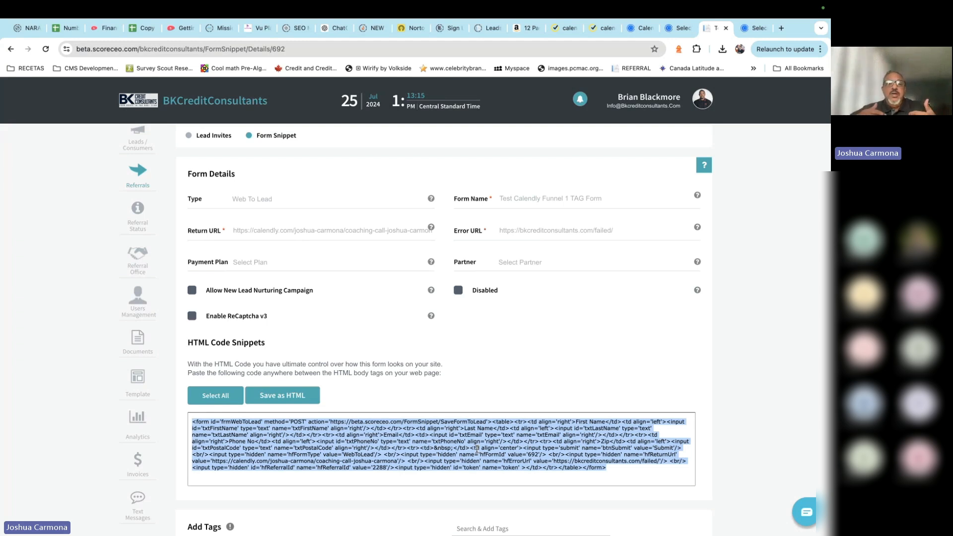
{"action": "left_click", "coordinate": [191, 316]}
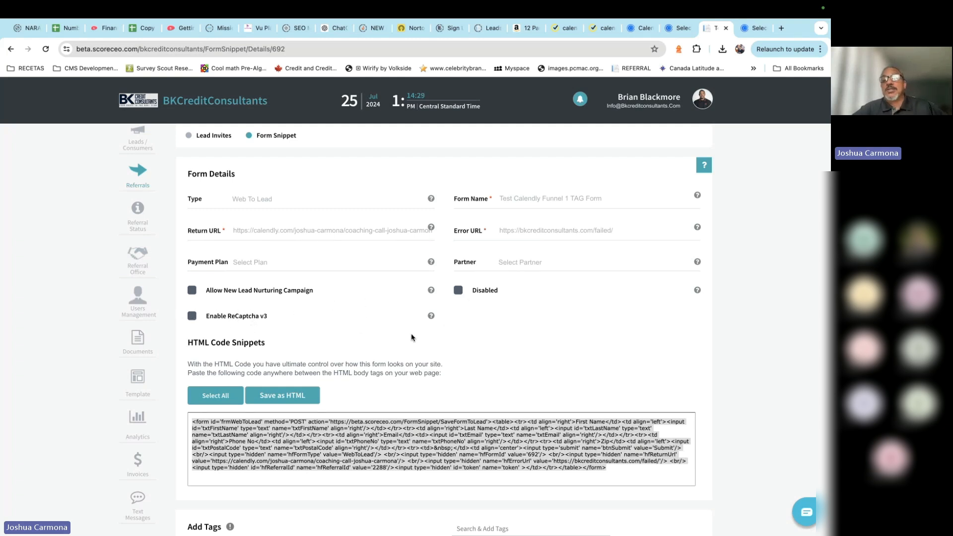
{"action": "scroll", "coordinate": [403, 386], "scroll_direction": "down", "scroll_amount": 1}
{"action": "scroll", "coordinate": [403, 386], "scroll_direction": "down", "scroll_amount": 5}
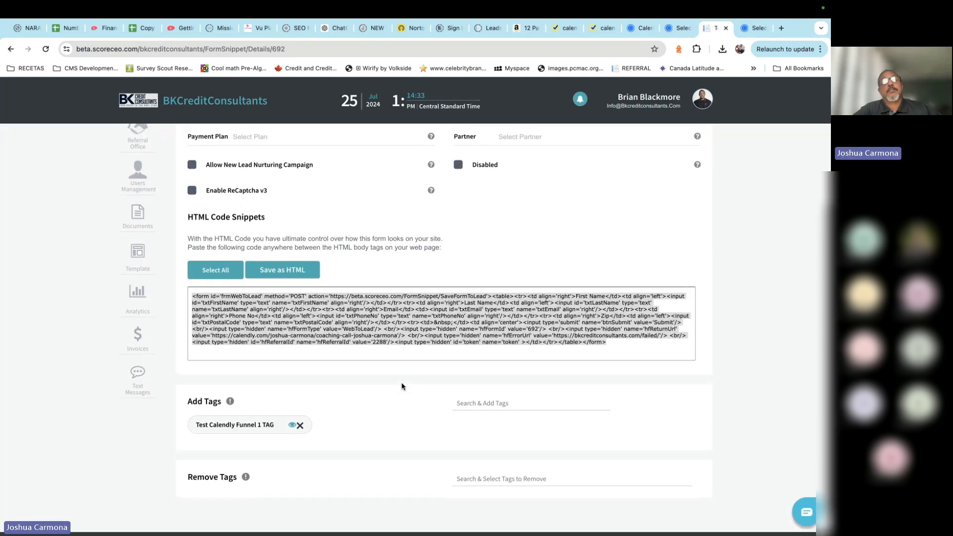
{"action": "scroll", "coordinate": [402, 387], "scroll_direction": "down", "scroll_amount": 1}
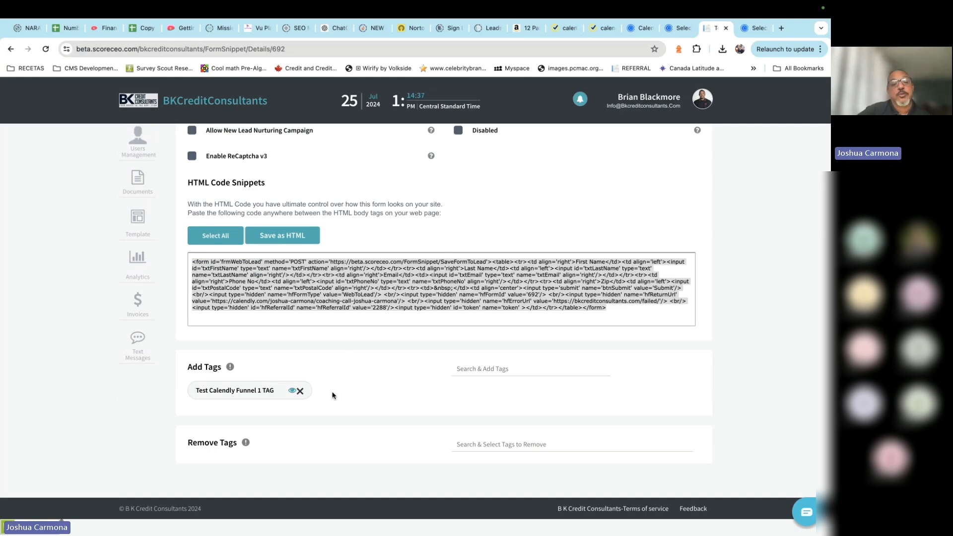
{"action": "scroll", "coordinate": [333, 396], "scroll_direction": "up", "scroll_amount": 5}
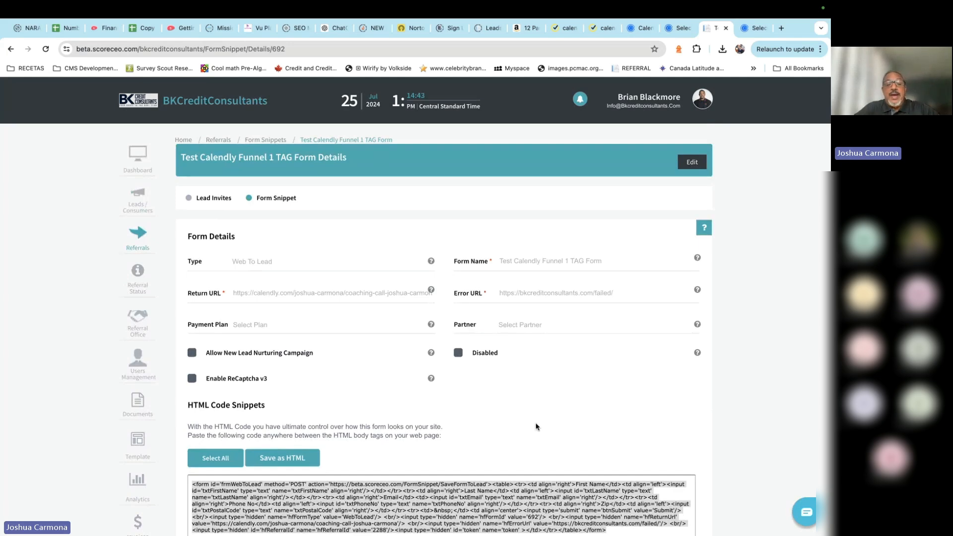
{"action": "scroll", "coordinate": [536, 426], "scroll_direction": "down", "scroll_amount": 3}
{"action": "scroll", "coordinate": [536, 426], "scroll_direction": "down", "scroll_amount": 2}
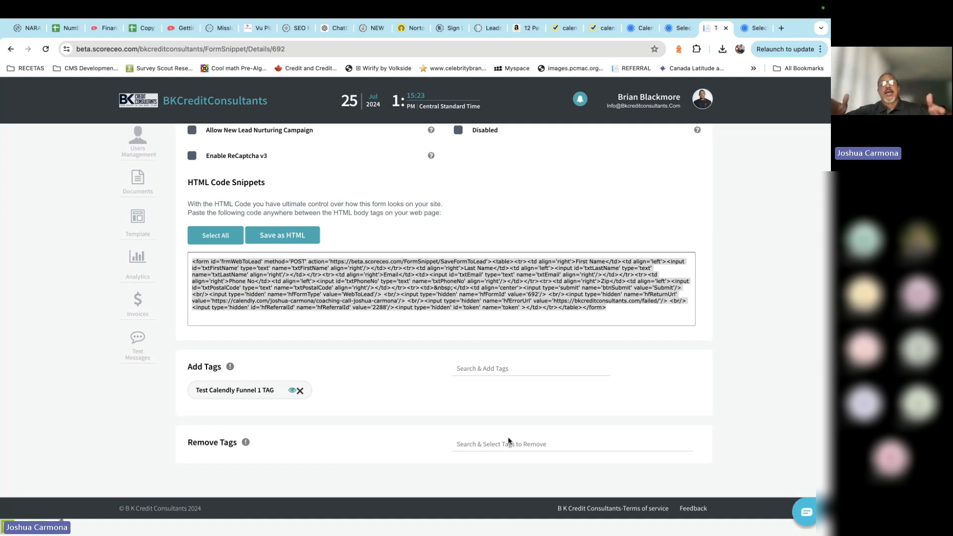
{"action": "left_click", "coordinate": [407, 281]}
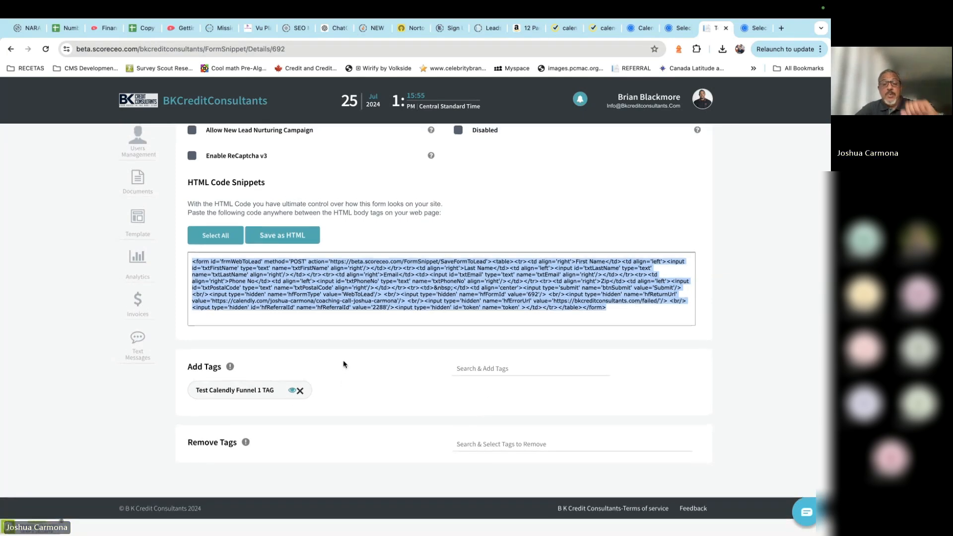
{"action": "scroll", "coordinate": [378, 373], "scroll_direction": "up", "scroll_amount": 2}
{"action": "scroll", "coordinate": [377, 373], "scroll_direction": "up", "scroll_amount": 3}
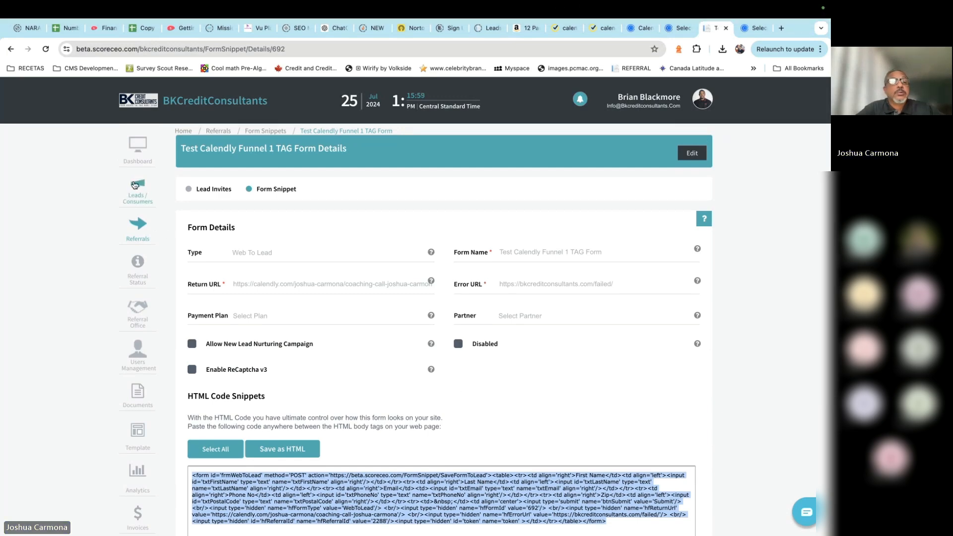
{"action": "scroll", "coordinate": [430, 343], "scroll_direction": "down", "scroll_amount": 2}
{"action": "scroll", "coordinate": [417, 319], "scroll_direction": "up", "scroll_amount": 5}
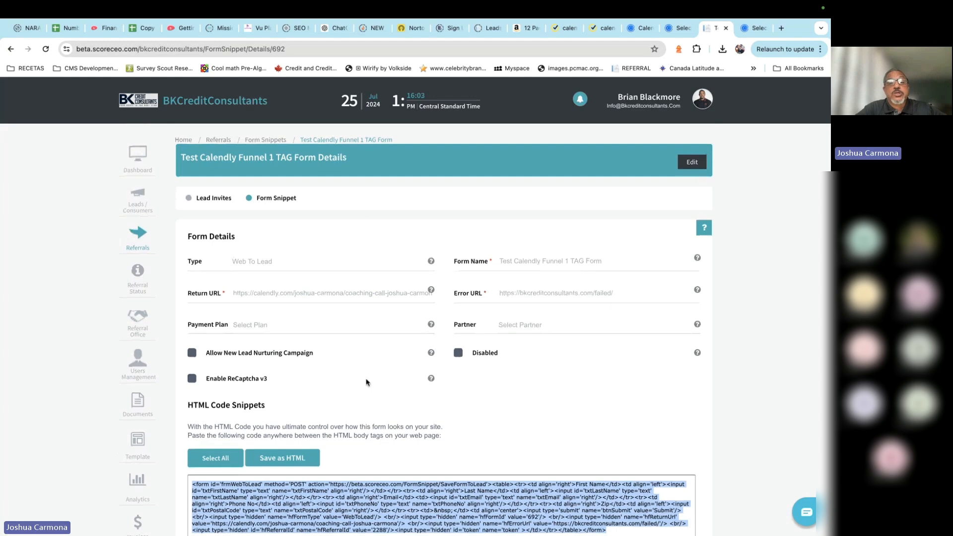
{"action": "scroll", "coordinate": [383, 384], "scroll_direction": "down", "scroll_amount": 5}
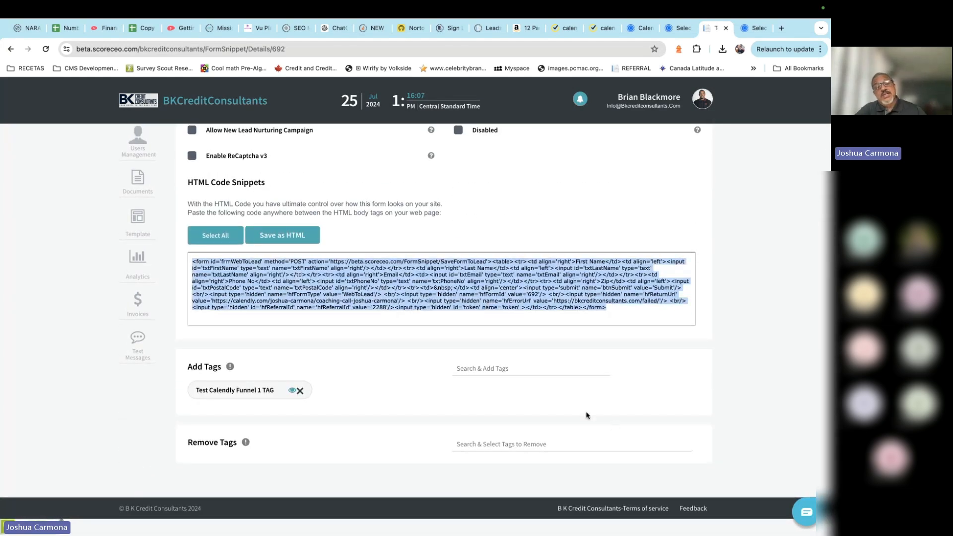
{"action": "left_click", "coordinate": [533, 359]}
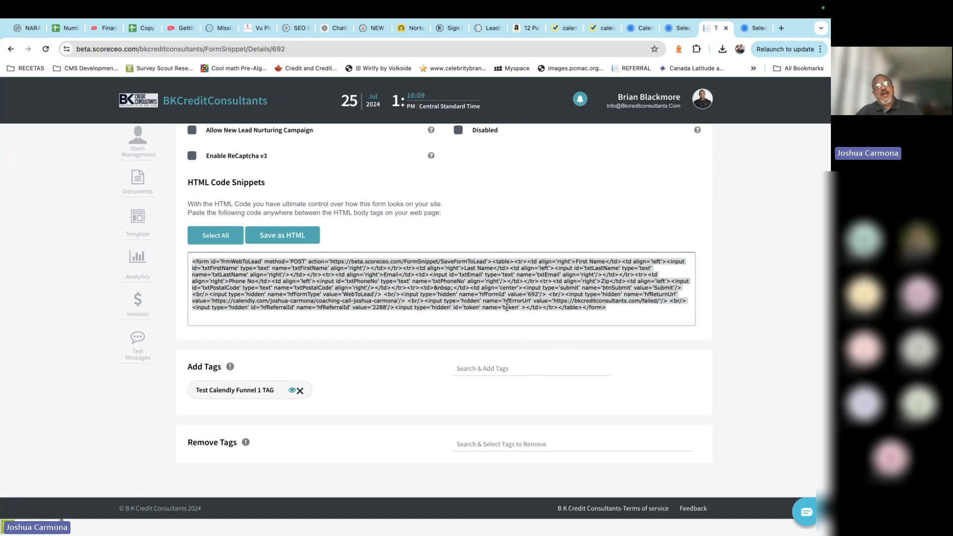
{"action": "left_click", "coordinate": [602, 306]}
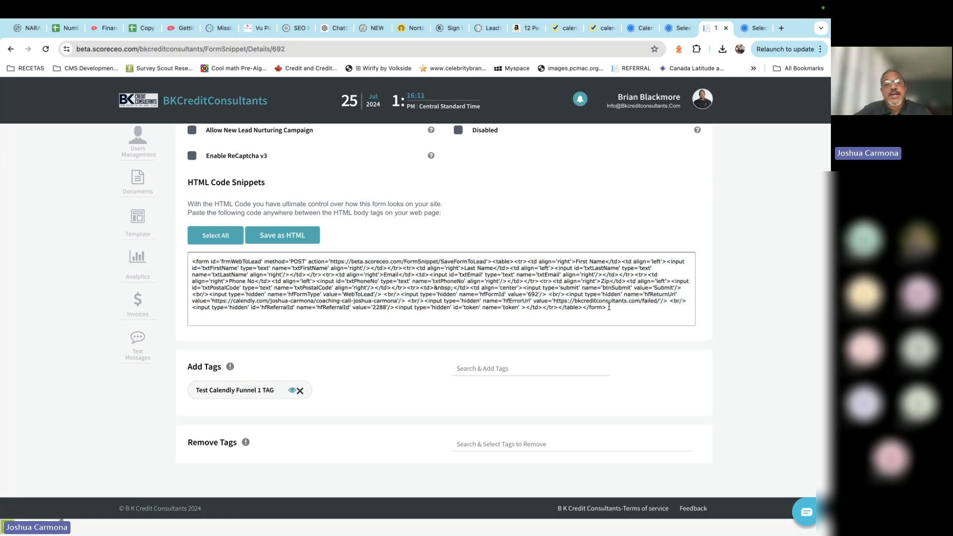
{"action": "left_click_drag", "start_coordinate": [602, 305], "coordinate": [151, 261]}
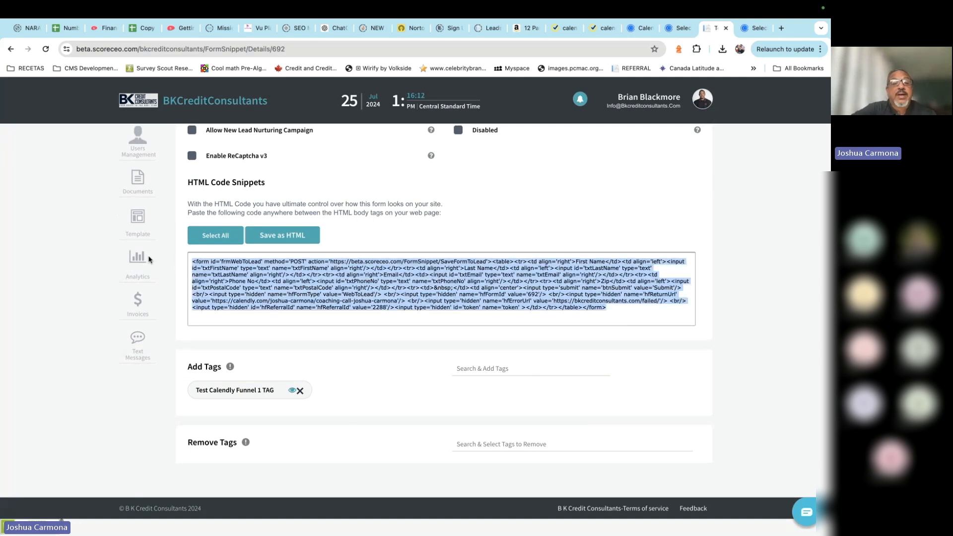
{"action": "left_click", "coordinate": [410, 392]}
Step: Clear the code selection and save the form snippet as an HTML file
{"action": "left_click", "coordinate": [430, 321]}
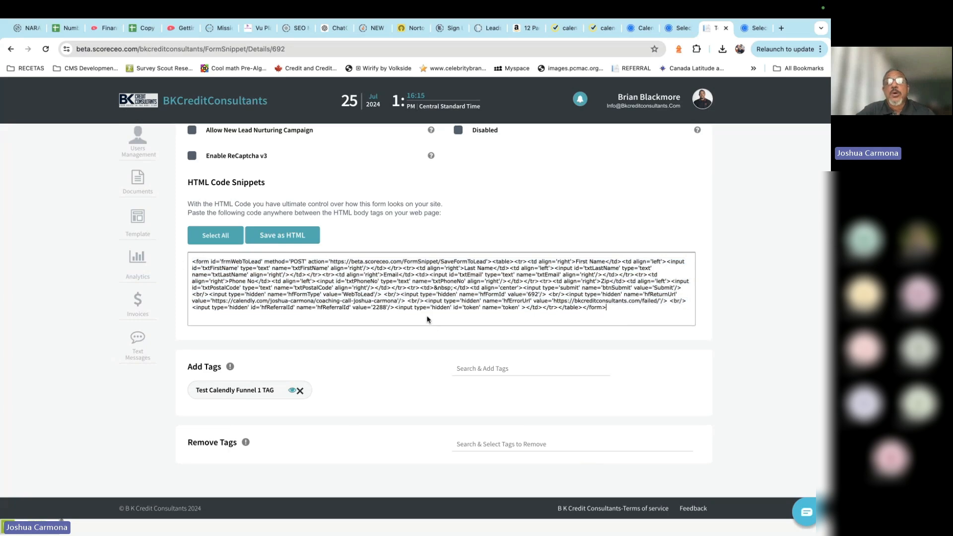
{"action": "scroll", "coordinate": [530, 329], "scroll_direction": "up", "scroll_amount": 3}
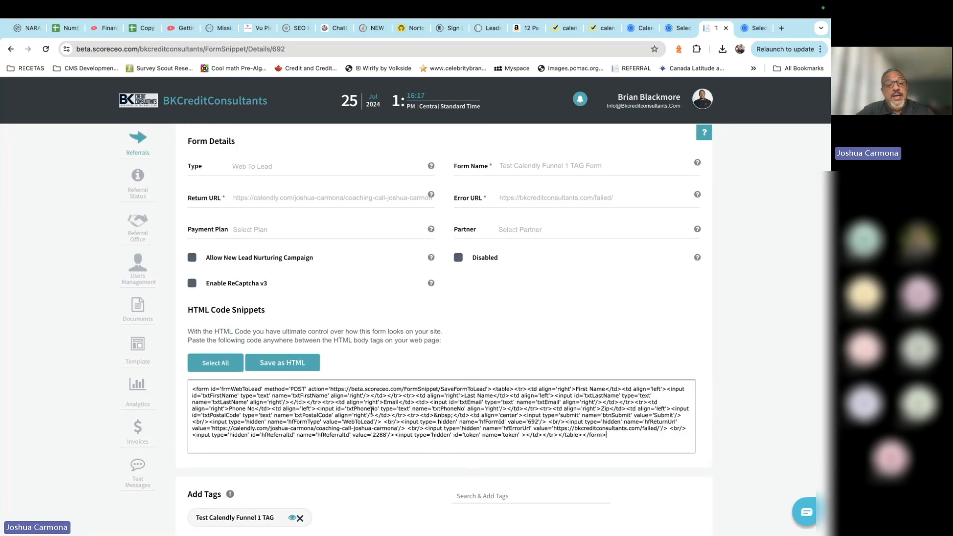
{"action": "left_click", "coordinate": [285, 368]}
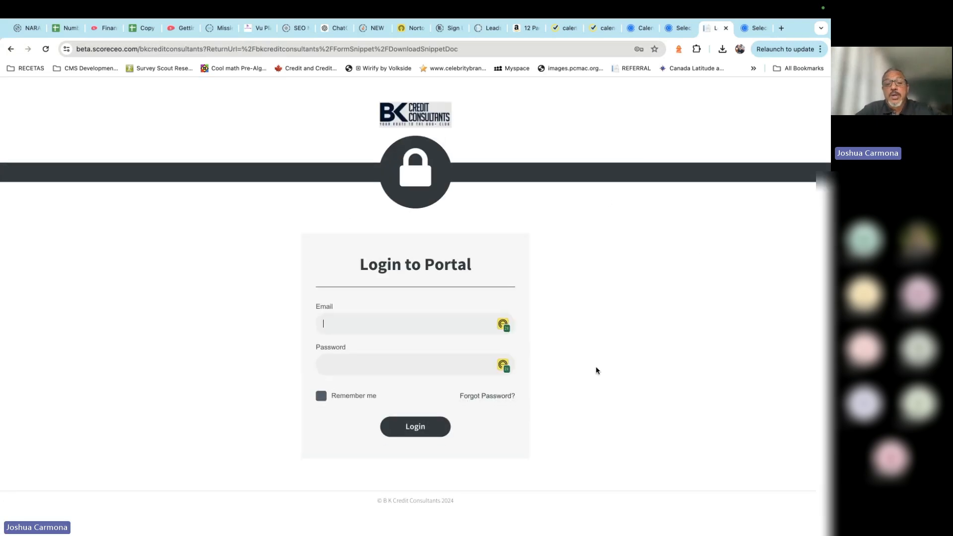
Step: Take the browser out of full screen and show the recent downloads in the Dock
{"action": "key", "text": "ctrl+Left"}
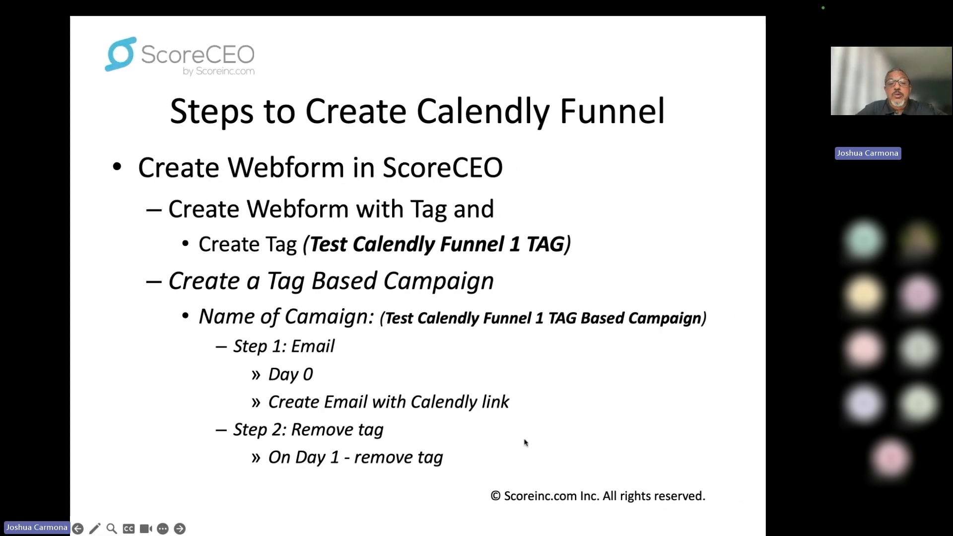
{"action": "key", "text": "ctrl+Right"}
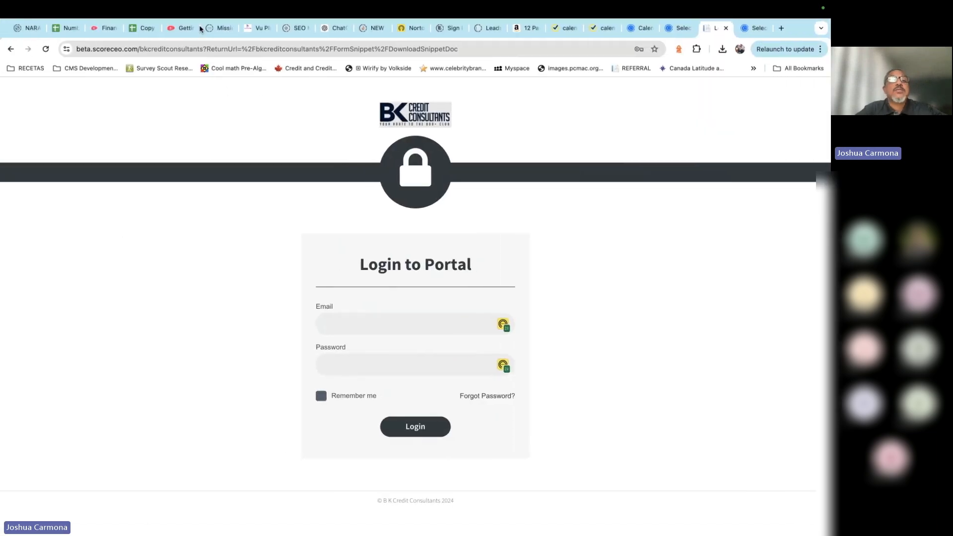
{"action": "left_click", "coordinate": [32, 26]}
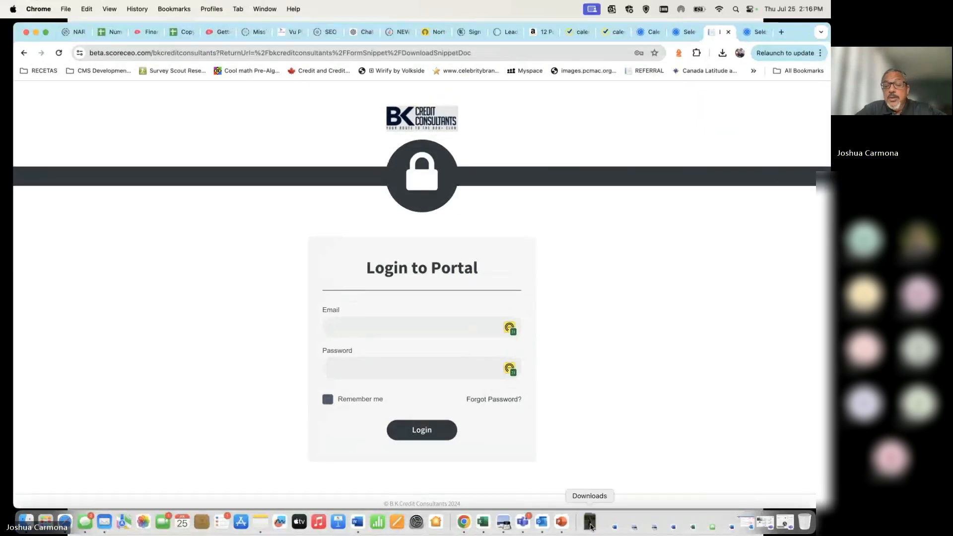
{"action": "left_click", "coordinate": [590, 522]}
Step: Open the downloaded Snippet (2).html form and enter a test first and last name
{"action": "left_click", "coordinate": [591, 429]}
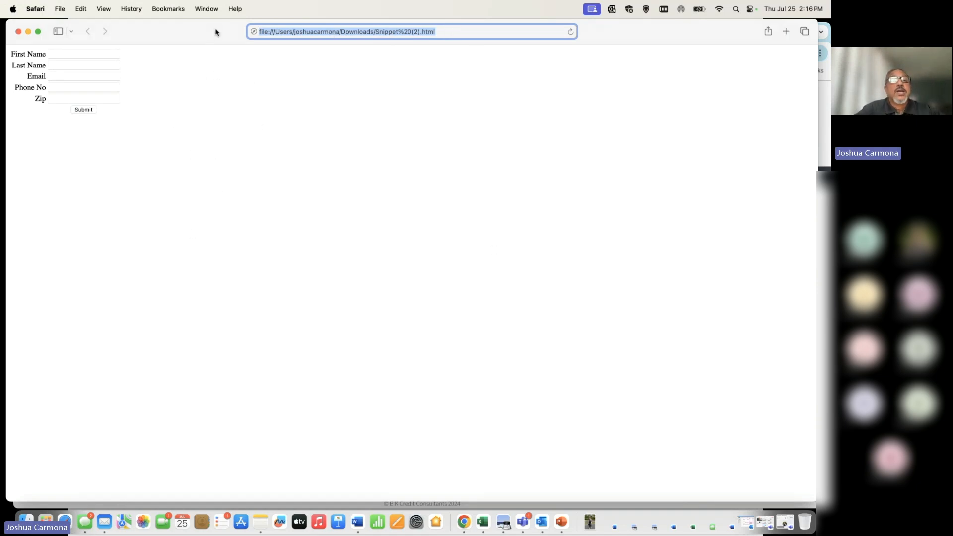
{"action": "left_click", "coordinate": [96, 60]}
{"action": "type", "text": "jasmine"}
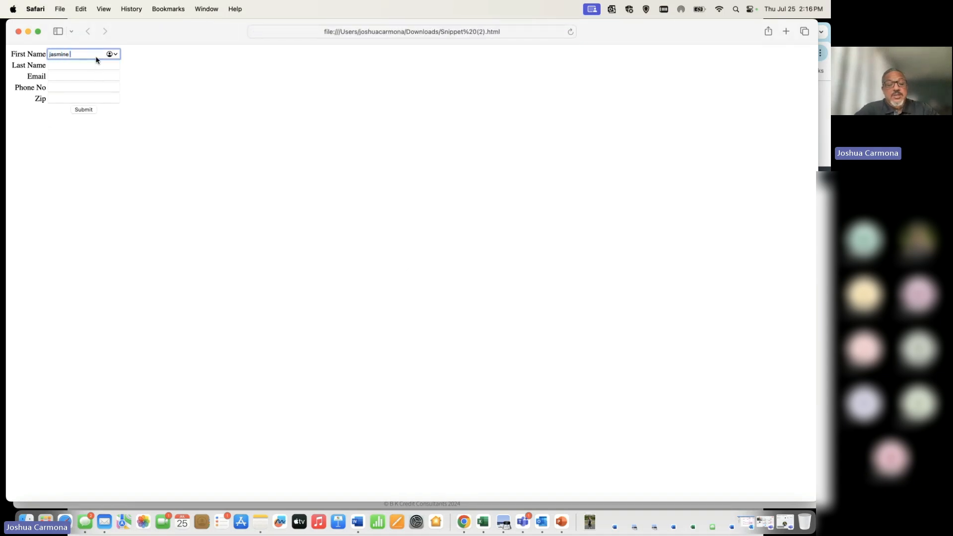
{"action": "key", "text": "BackSpace"}
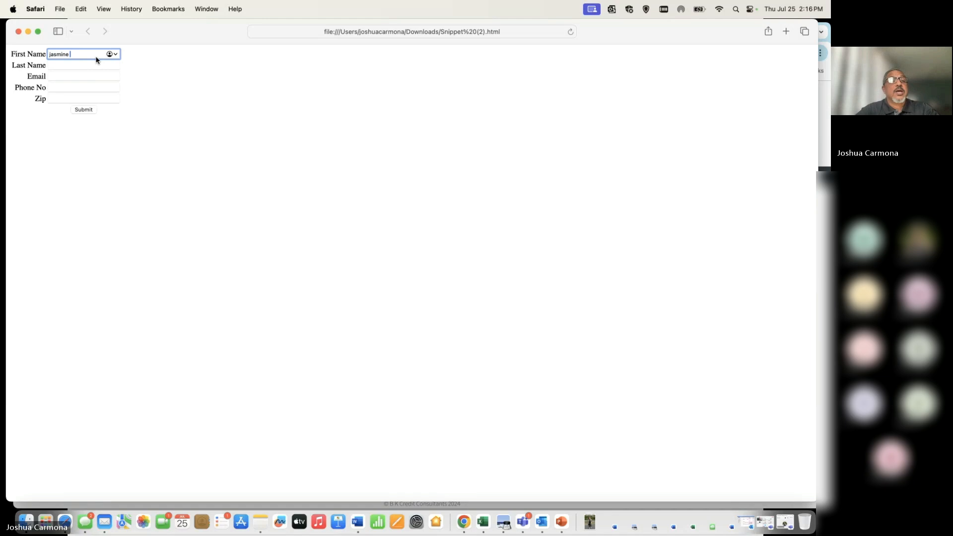
{"action": "type", "text": "1"}
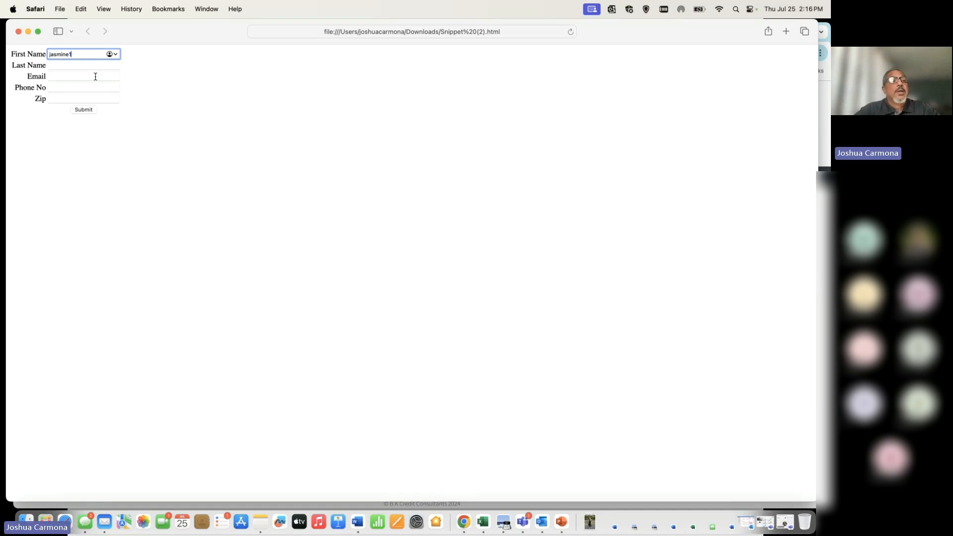
{"action": "left_click", "coordinate": [92, 65]}
{"action": "type", "text": "test"}
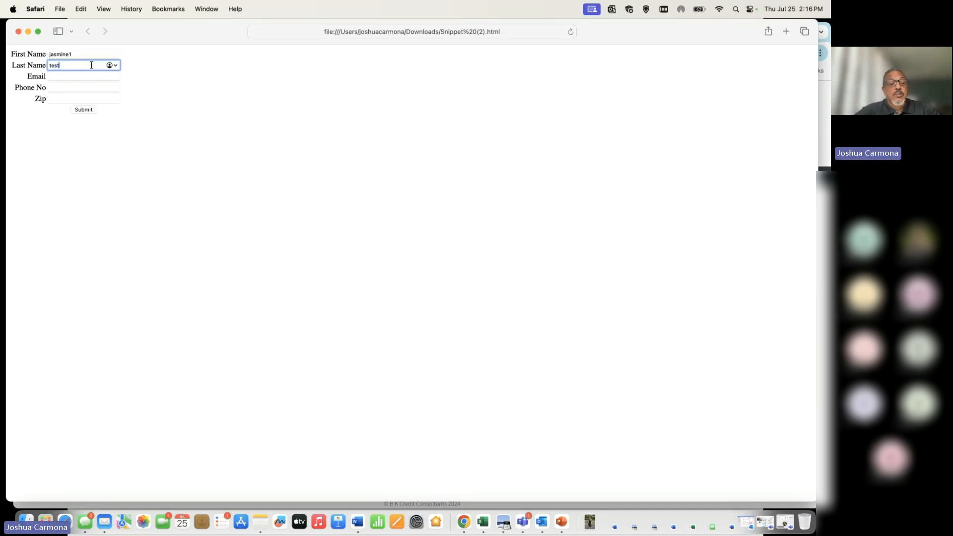
{"action": "type", "text": "1"}
Step: Fill in a test e-mail, phone number and zip code, then submit the form
{"action": "left_click", "coordinate": [86, 76]}
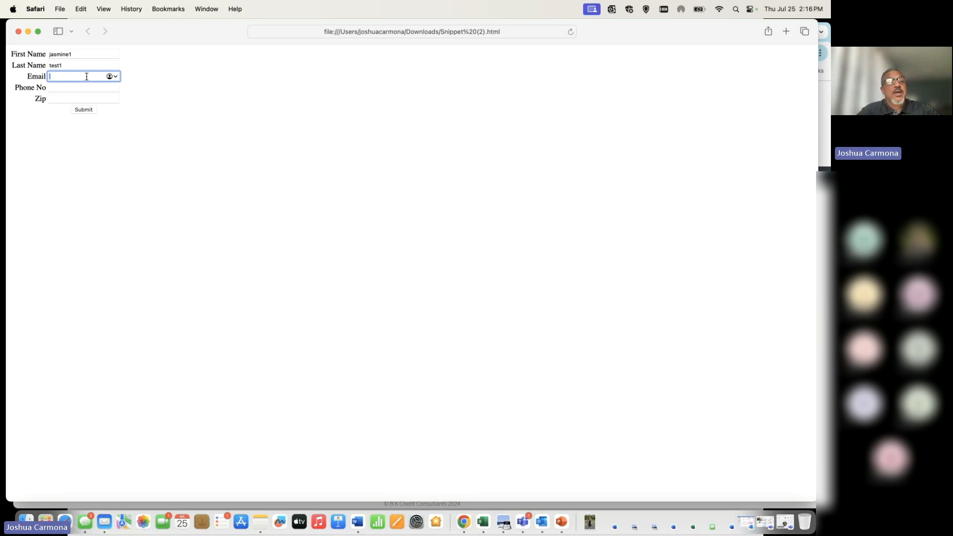
{"action": "type", "text": "tererer"}
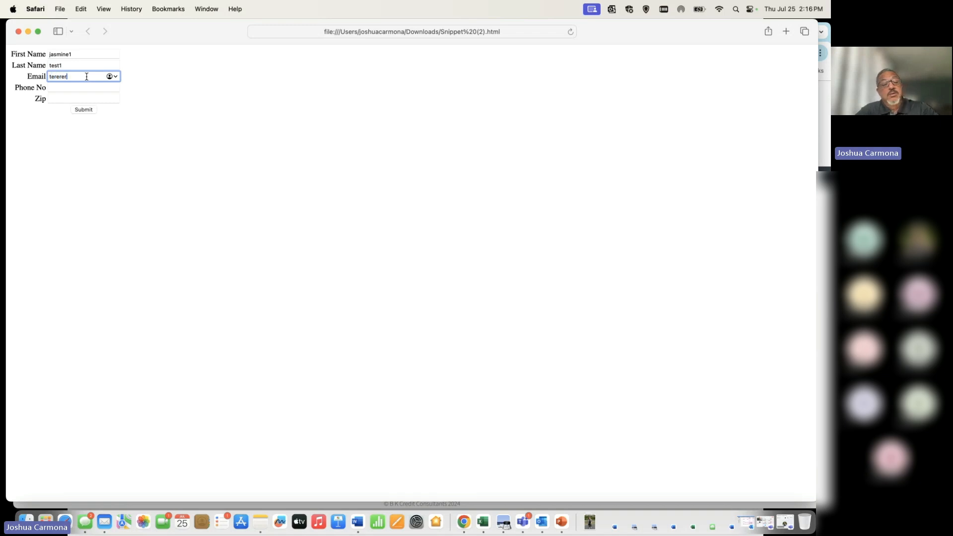
{"action": "type", "text": "@email"}
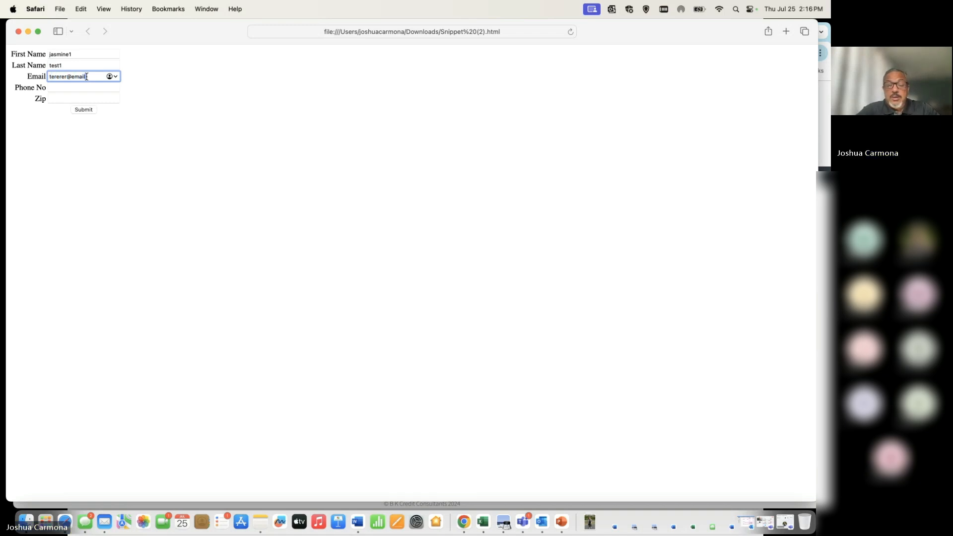
{"action": "type", "text": ".com"}
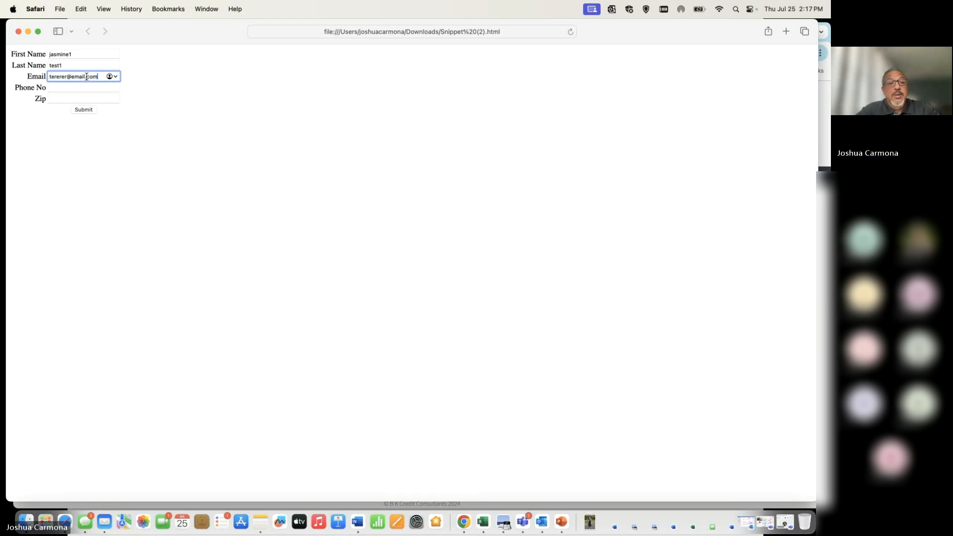
{"action": "left_click", "coordinate": [68, 90]}
{"action": "type", "text": "12312"}
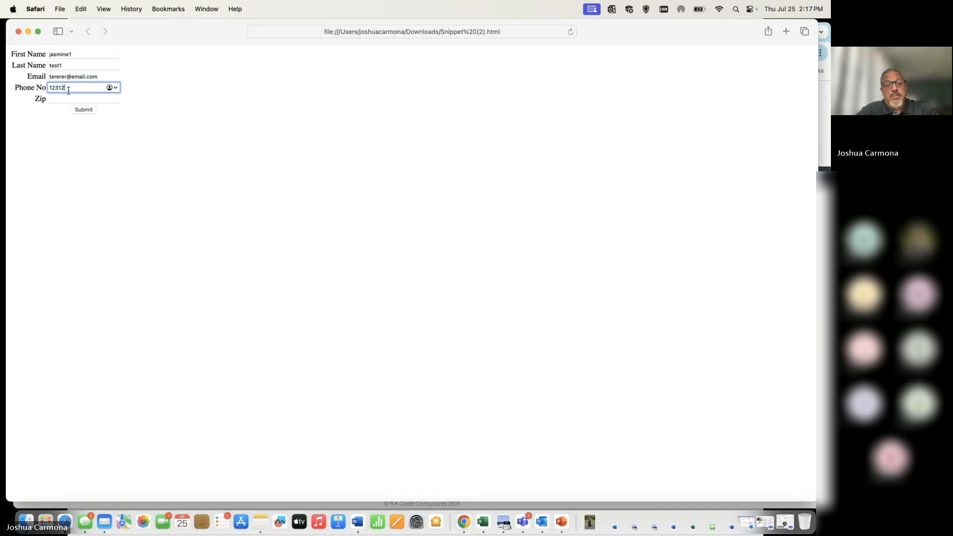
{"action": "type", "text": "31234"}
{"action": "left_click", "coordinate": [63, 99]}
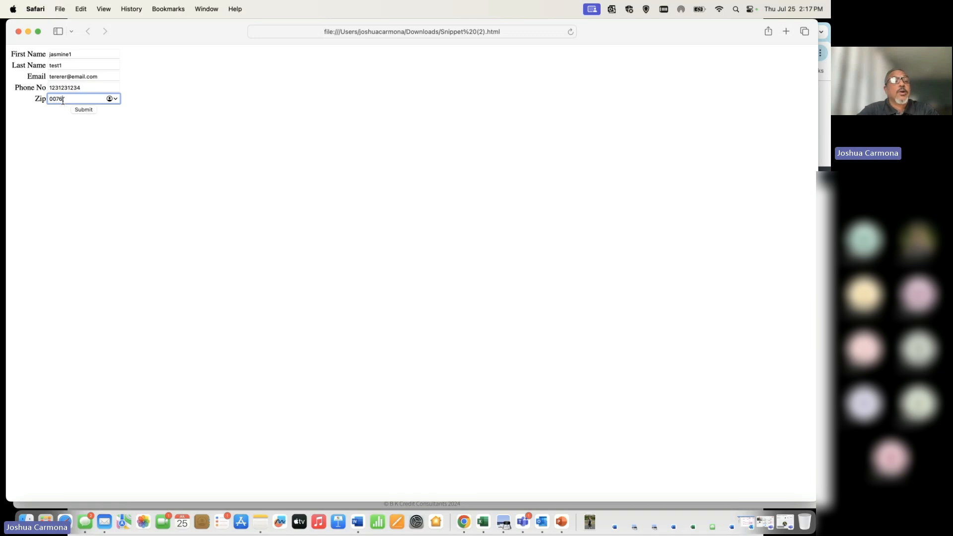
{"action": "type", "text": "006"}
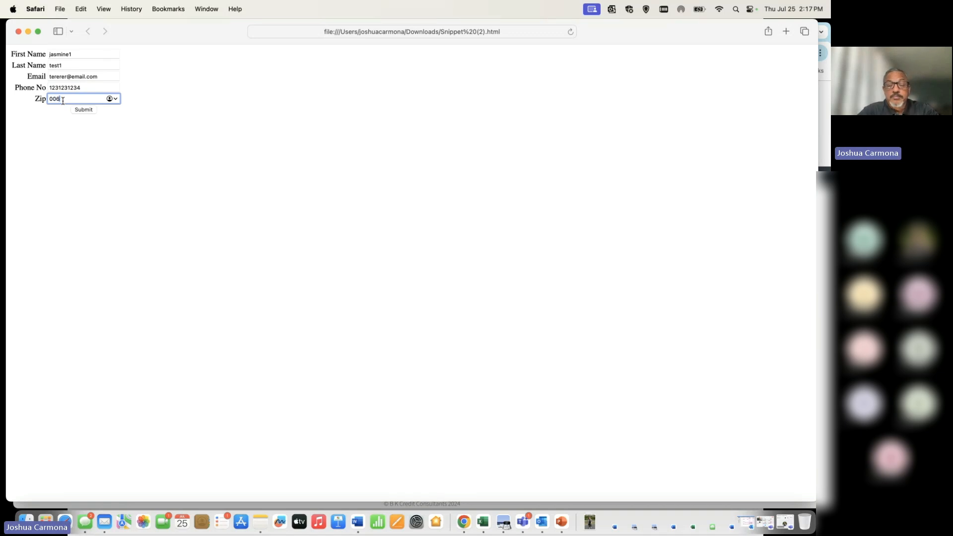
{"action": "type", "text": "80"}
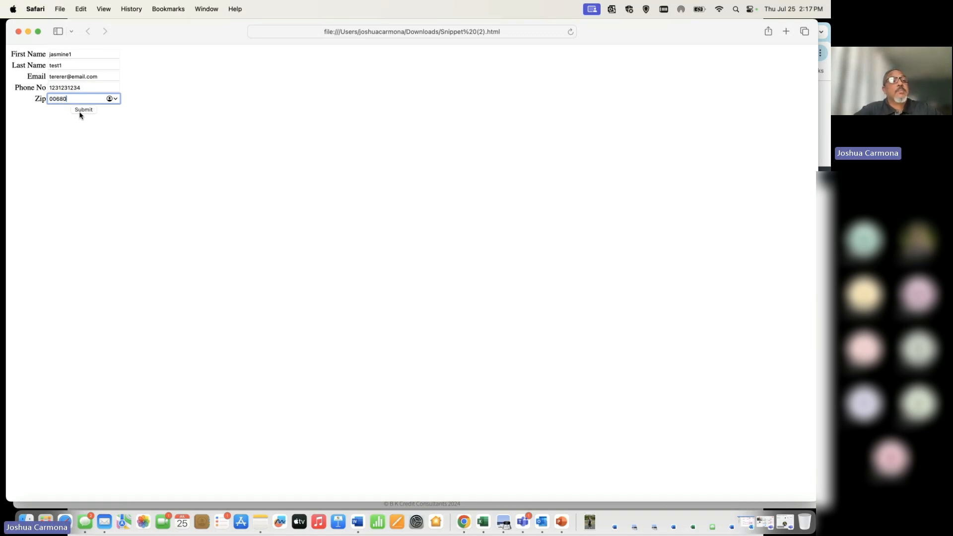
{"action": "left_click", "coordinate": [81, 110]}
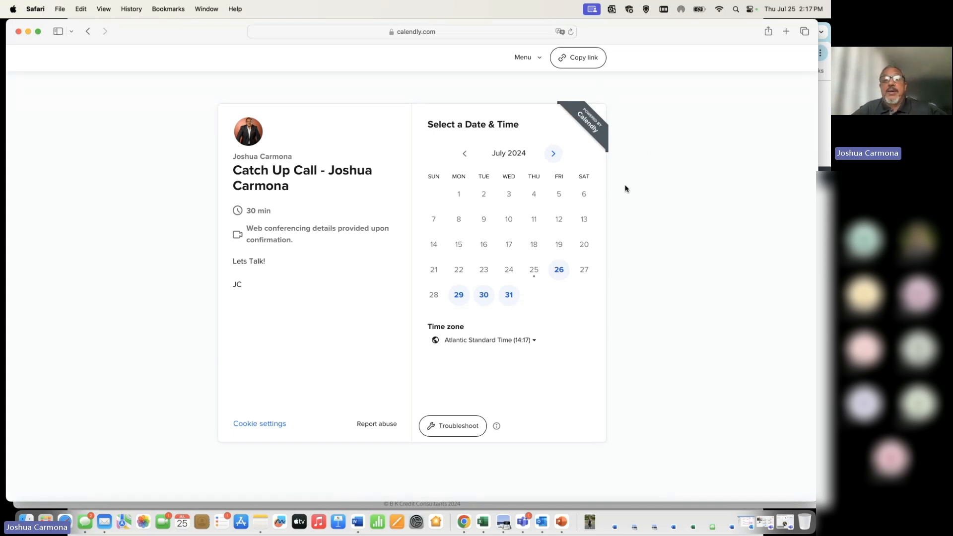
Step: Pick Friday, July 26 at 15:00 for the Catch Up Call and continue to details
{"action": "left_click", "coordinate": [564, 275]}
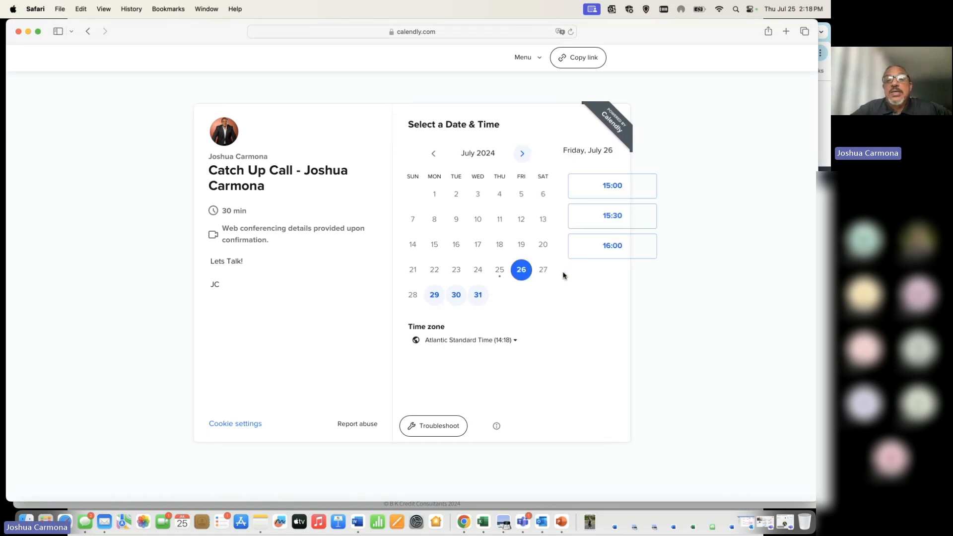
{"action": "left_click", "coordinate": [610, 191]}
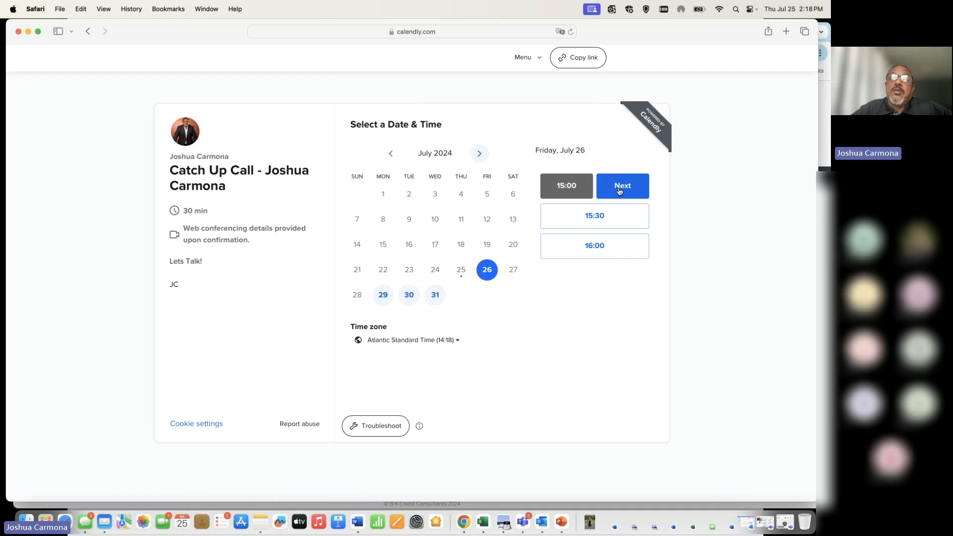
{"action": "left_click", "coordinate": [621, 188]}
Step: Put a test e-mail address into the booking's Email field
{"action": "left_click", "coordinate": [473, 157]}
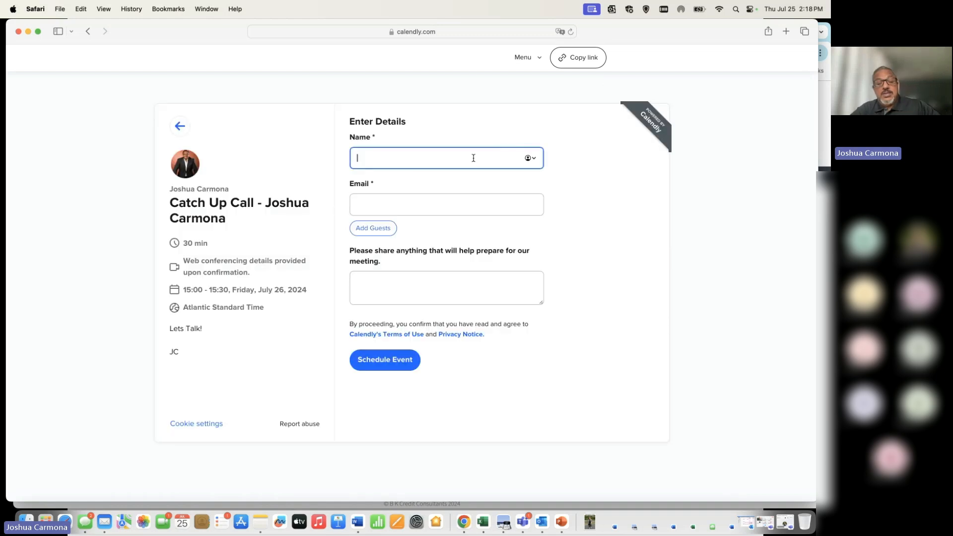
{"action": "type", "text": "dfefge@"}
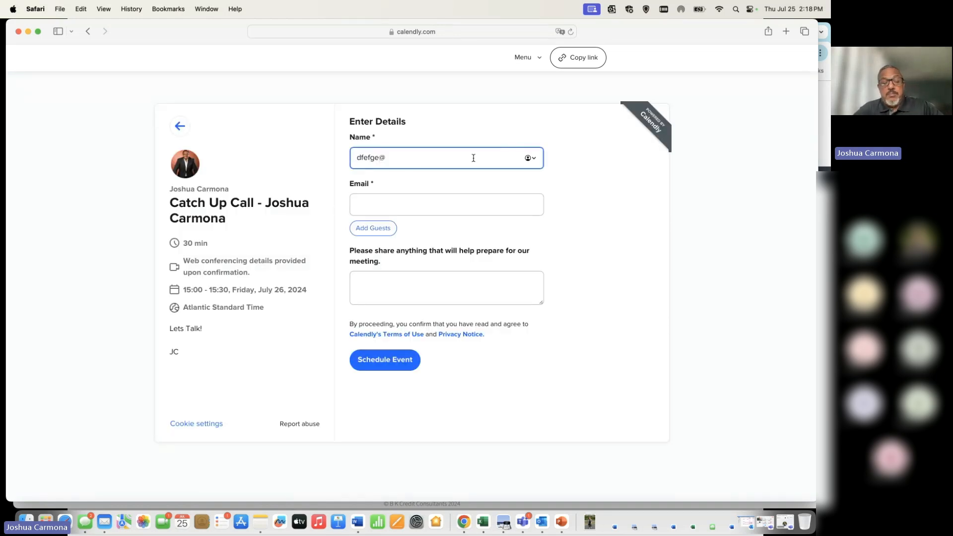
{"action": "type", "text": "email"}
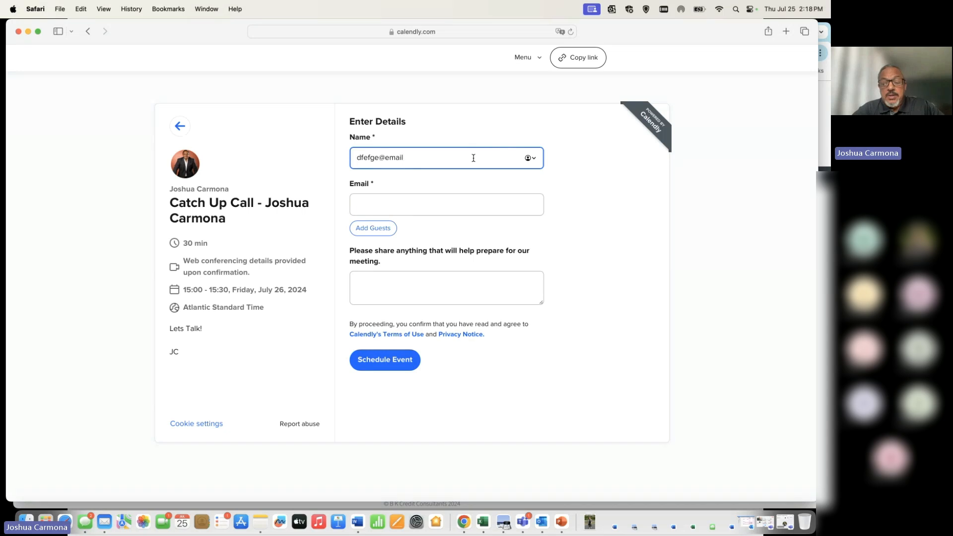
{"action": "type", "text": ".com"}
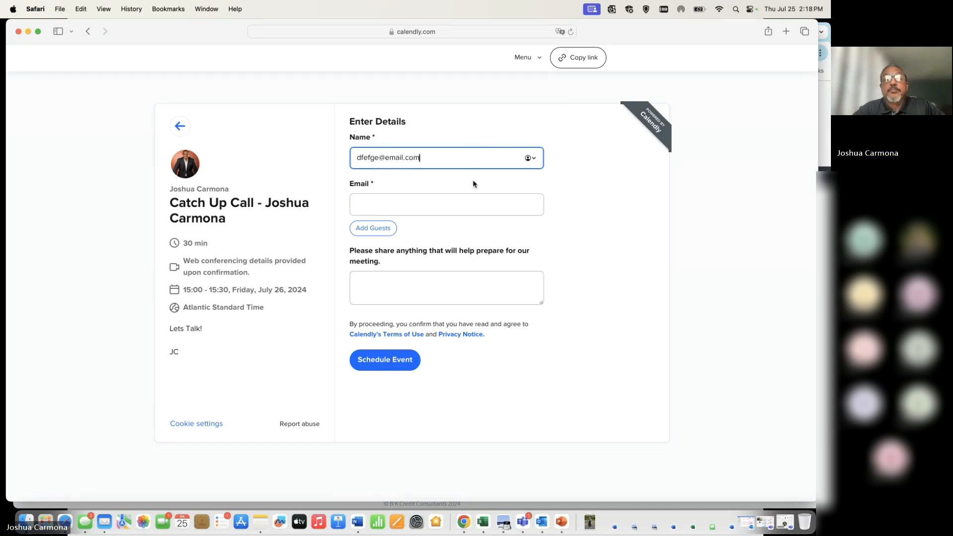
{"action": "left_click", "coordinate": [448, 211]}
{"action": "triple_click", "coordinate": [440, 158]}
{"action": "key", "text": "super+c"}
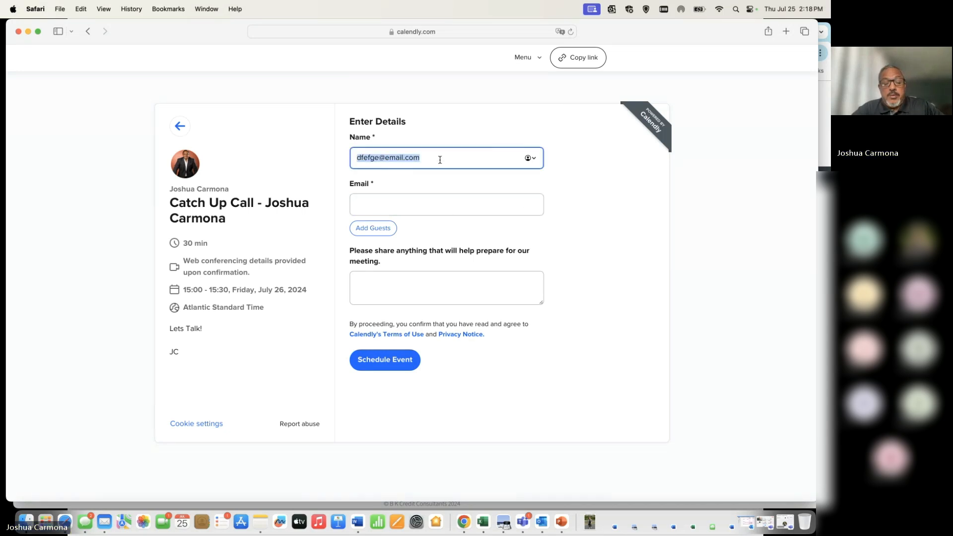
{"action": "left_click", "coordinate": [417, 202]}
{"action": "key", "text": "super+v"}
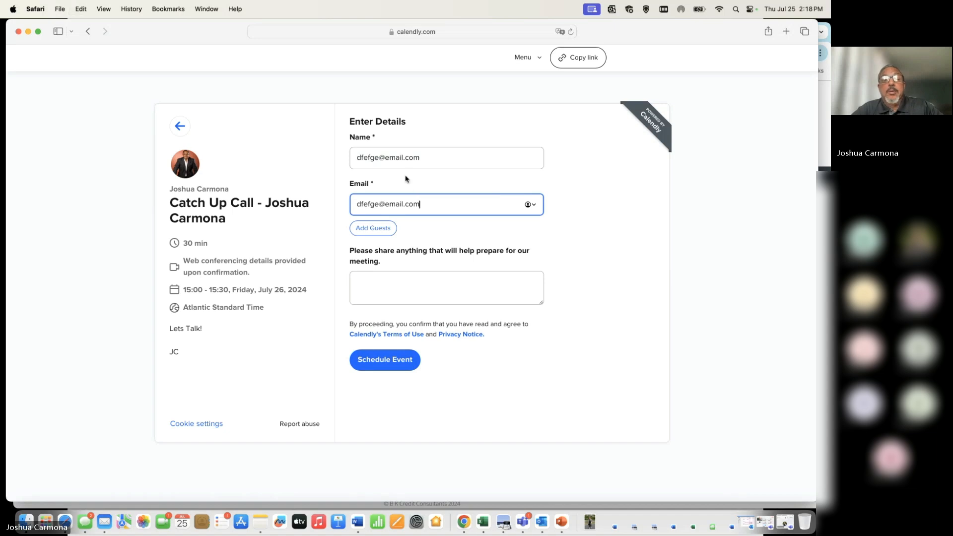
Step: Enter a test attendee name and a short note, then schedule the event
{"action": "triple_click", "coordinate": [411, 159]}
{"action": "type", "text": "test"}
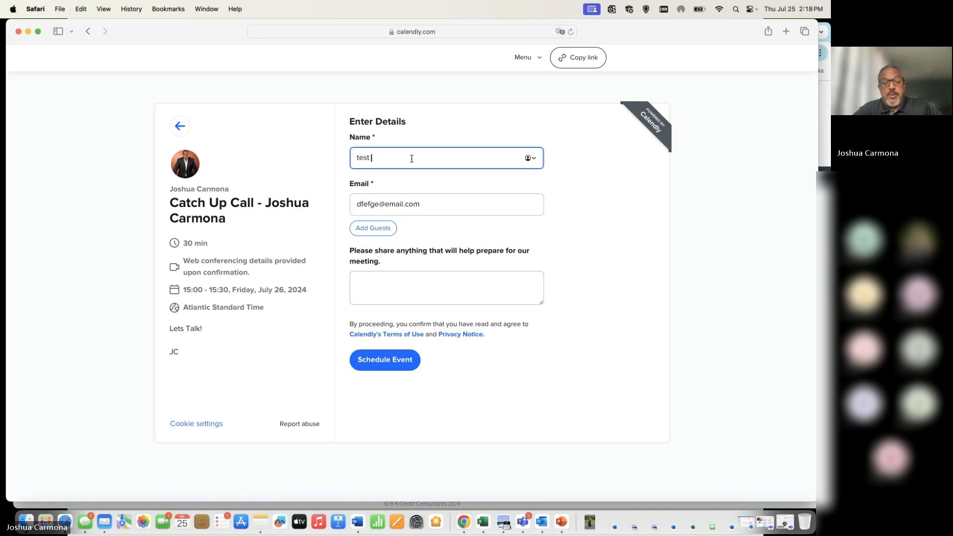
{"action": "type", "text": " fg"}
{"action": "key", "text": "BackSpace"}
{"action": "key", "text": "BackSpace"}
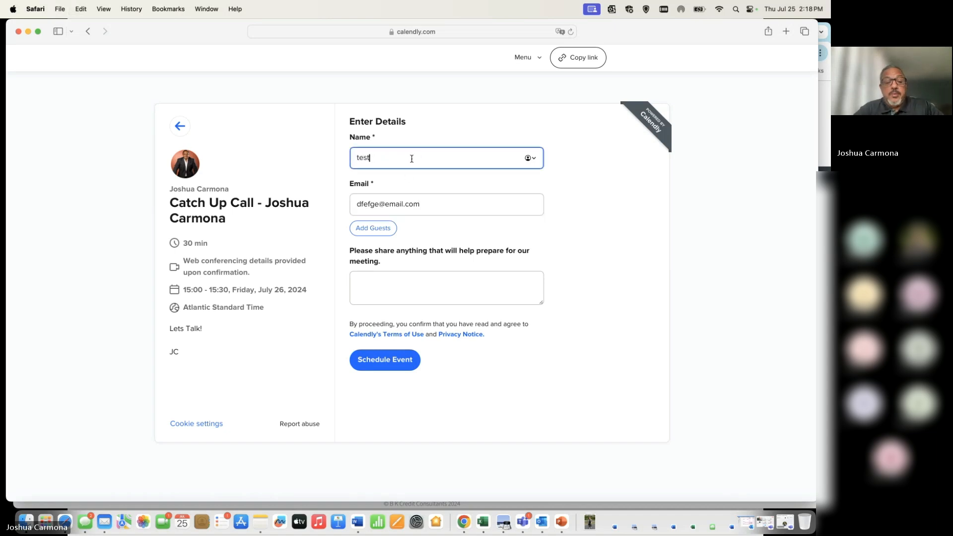
{"action": "type", "text": "23"}
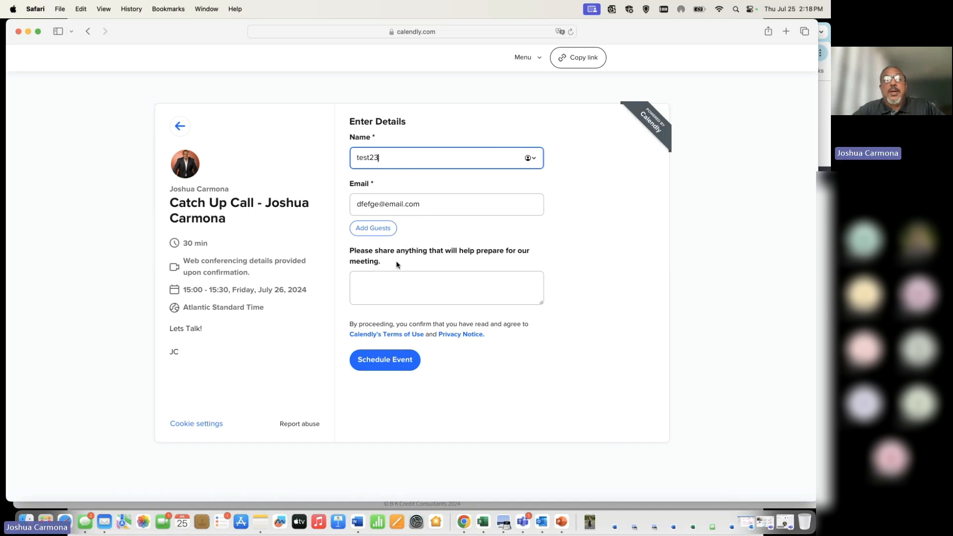
{"action": "left_click", "coordinate": [400, 287]}
{"action": "type", "text": "csvdavsv"}
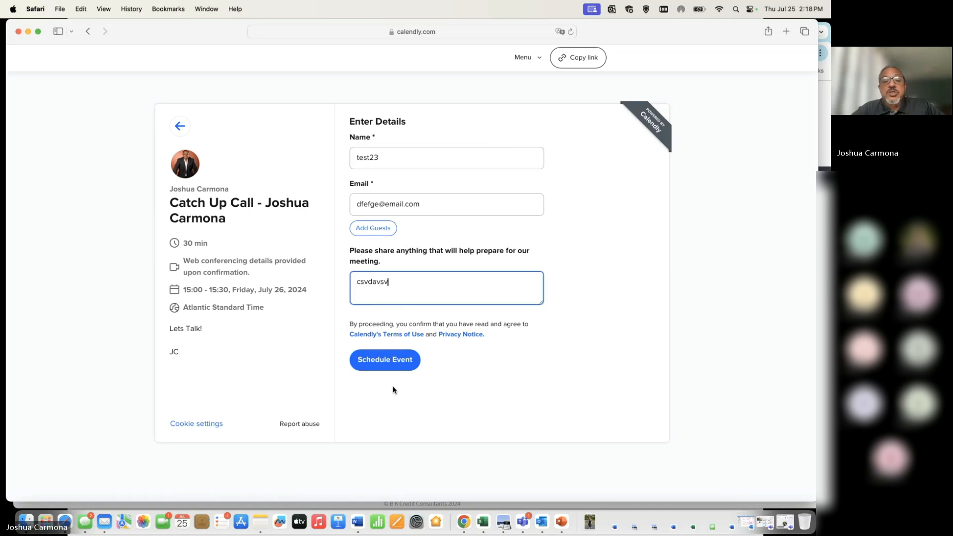
{"action": "left_click", "coordinate": [398, 362]}
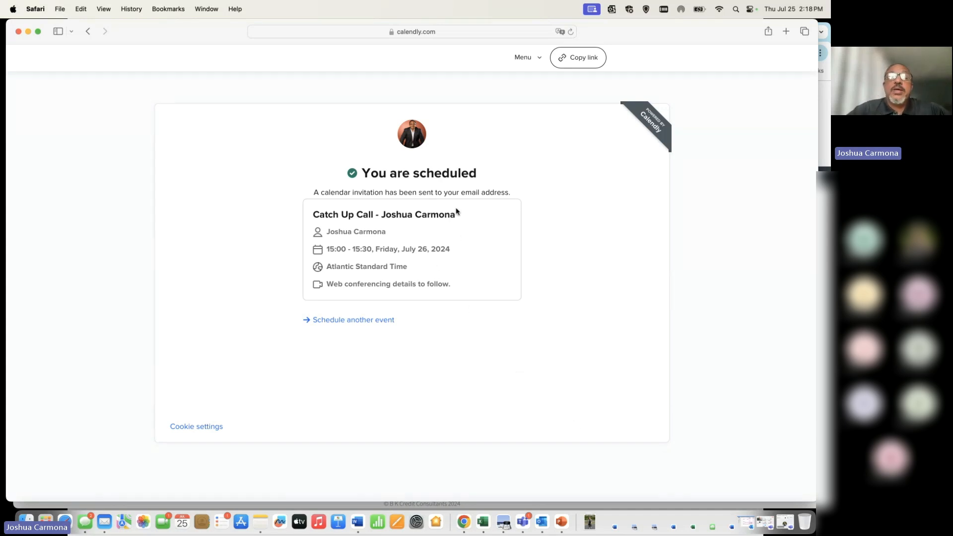
Step: Review the 15:00–15:30, Friday July 26, 2024 confirmation and make Safari full screen
{"action": "triple_click", "coordinate": [407, 218]}
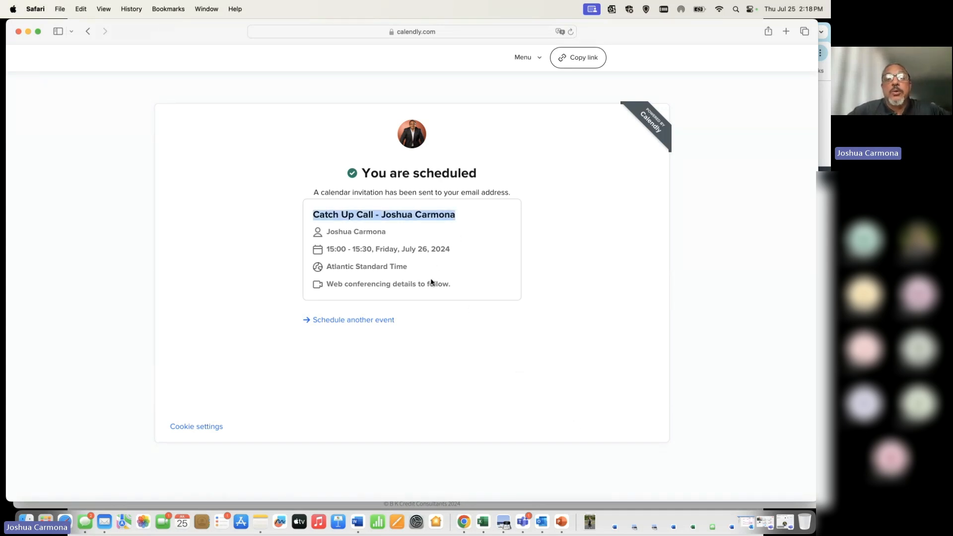
{"action": "left_click", "coordinate": [451, 349]}
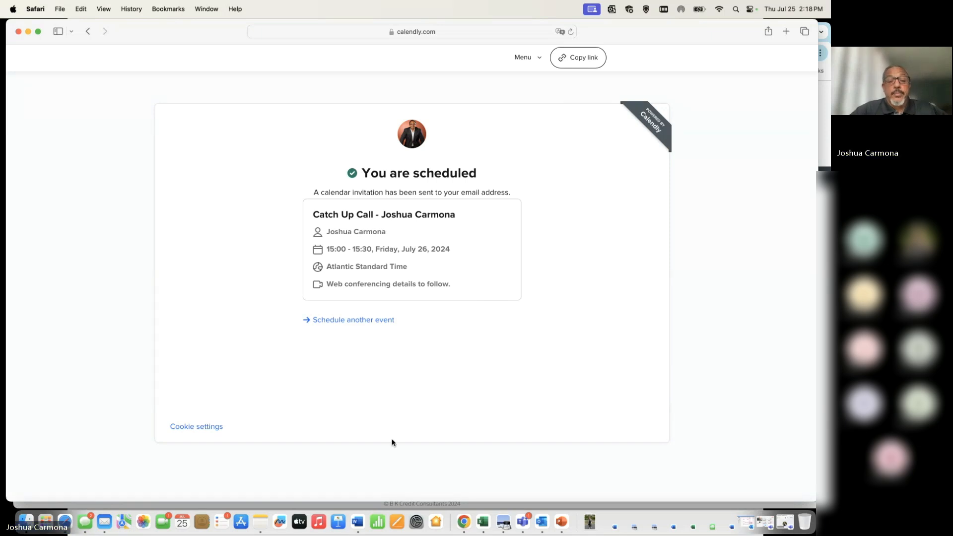
{"action": "left_click", "coordinate": [38, 32]}
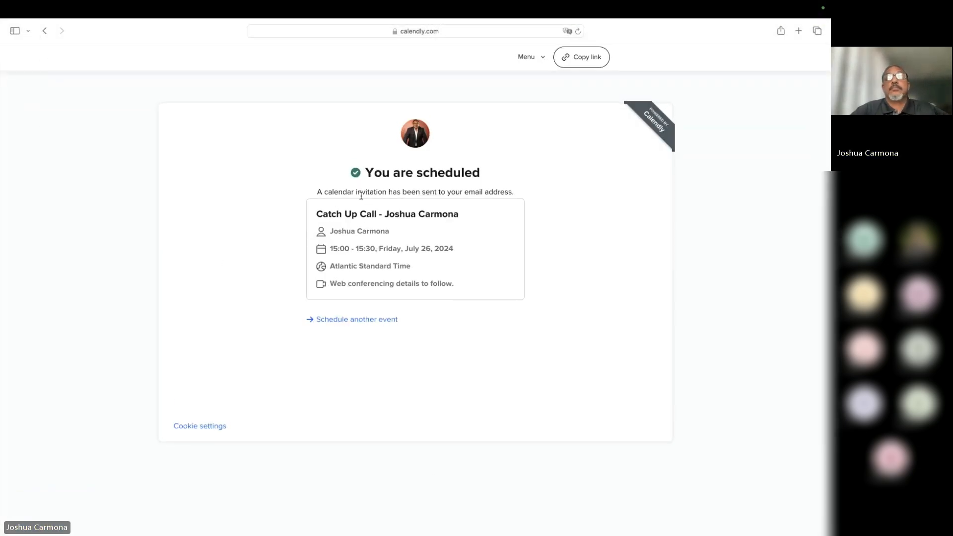
{"action": "key", "text": "ctrl+Left"}
Step: Sign in to the portal with the saved login and return to the dashboard from the 403 page
{"action": "left_click", "coordinate": [437, 330]}
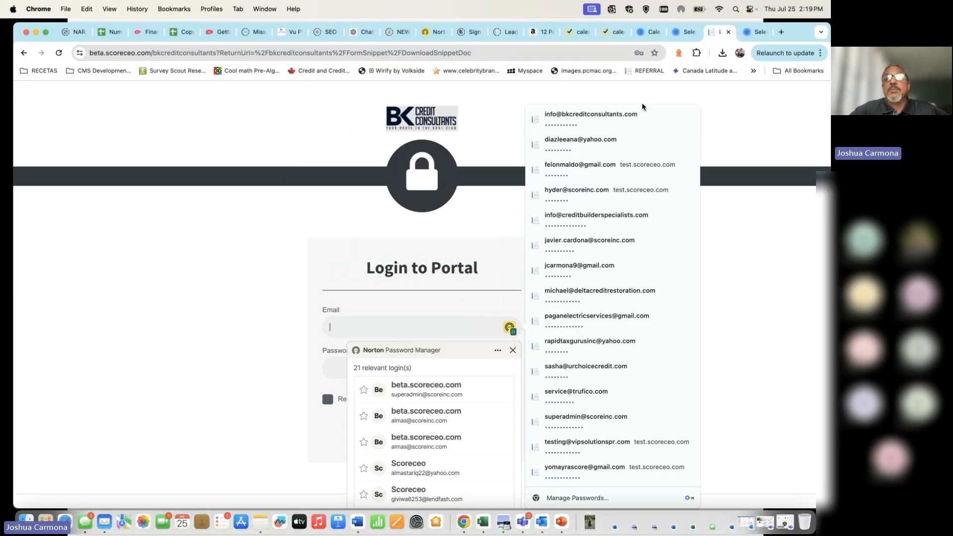
{"action": "left_click", "coordinate": [628, 118]}
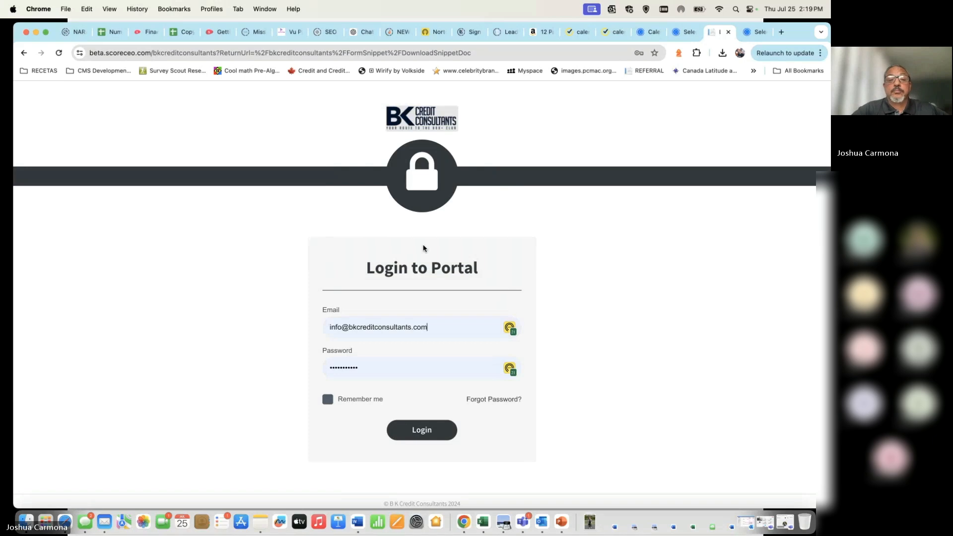
{"action": "left_click", "coordinate": [424, 430]}
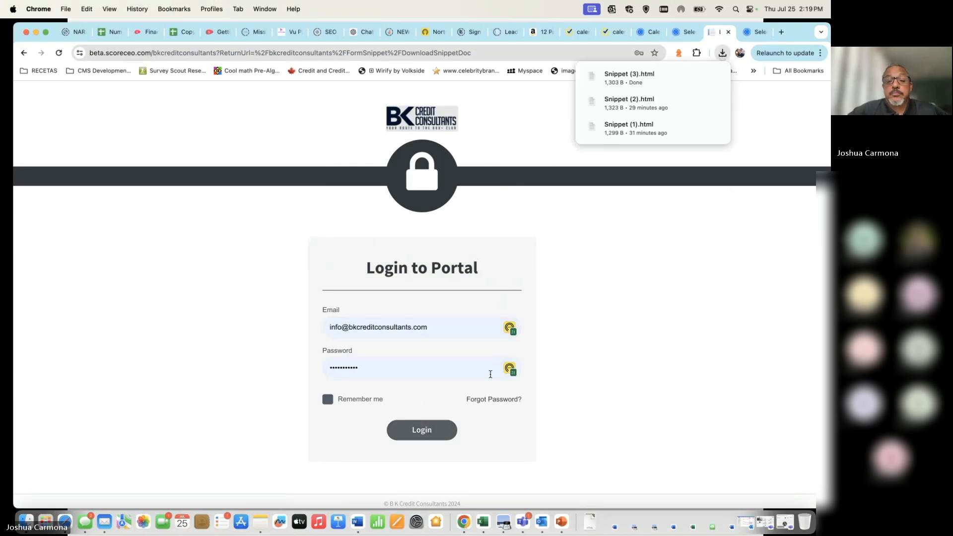
{"action": "left_click", "coordinate": [434, 431]}
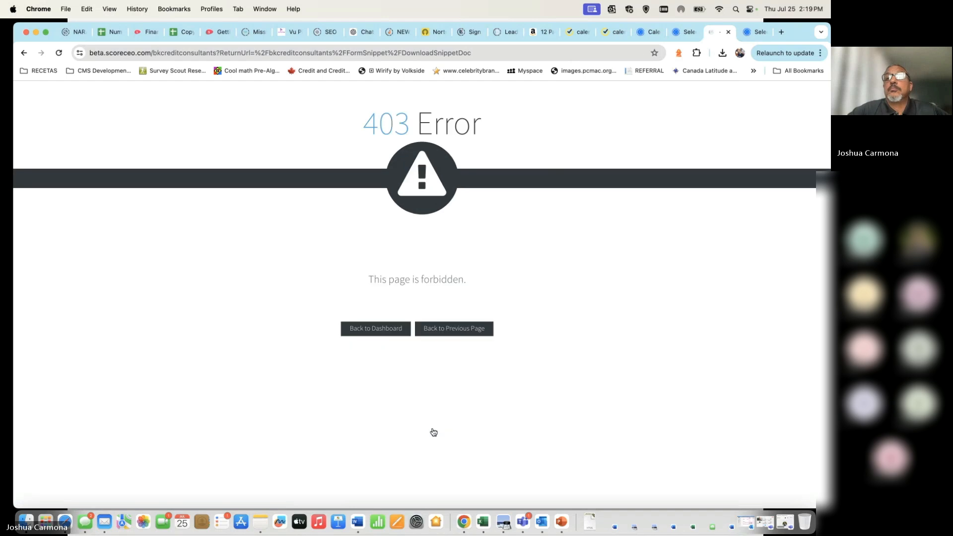
{"action": "left_click", "coordinate": [389, 334]}
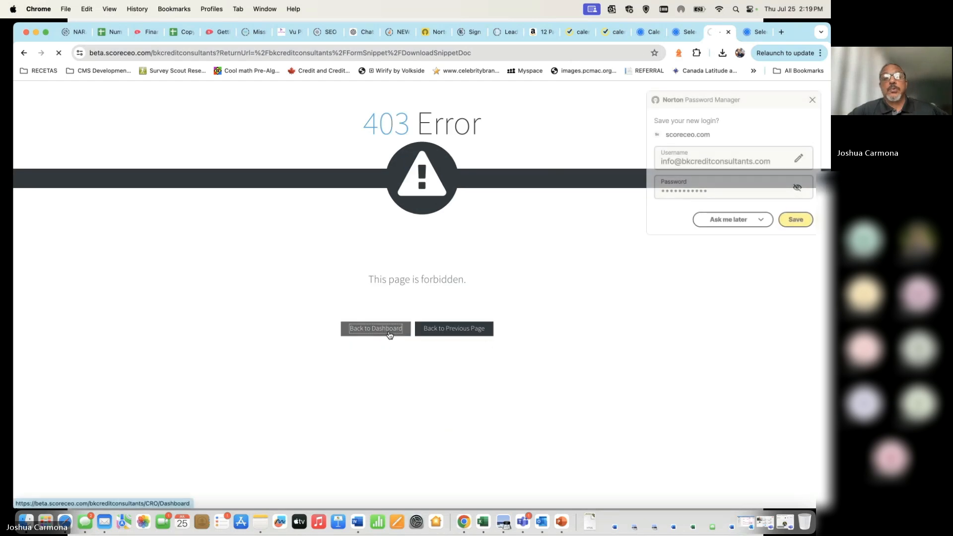
{"action": "left_click", "coordinate": [797, 219]}
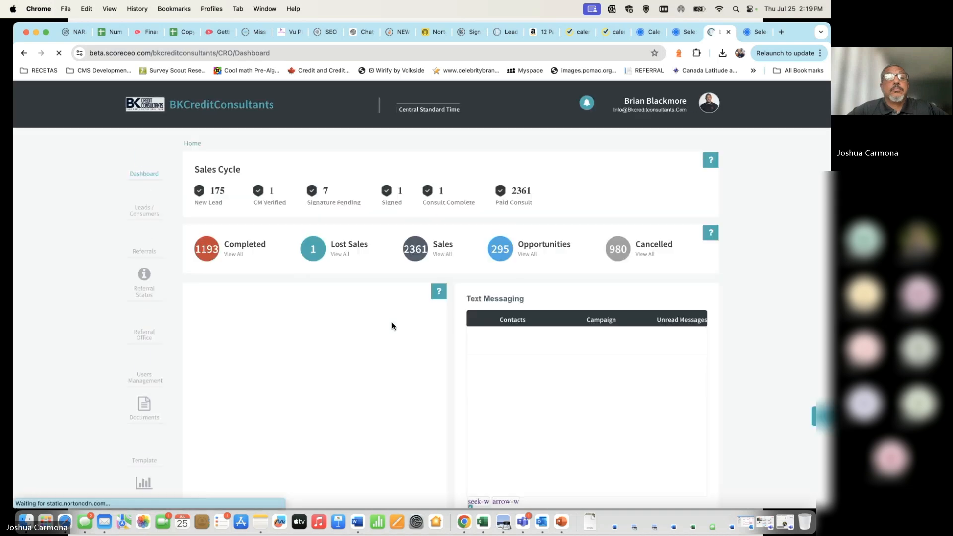
Step: Open the Leads / Consumers list from the left sidebar
{"action": "scroll", "coordinate": [240, 282], "scroll_direction": "down", "scroll_amount": 2}
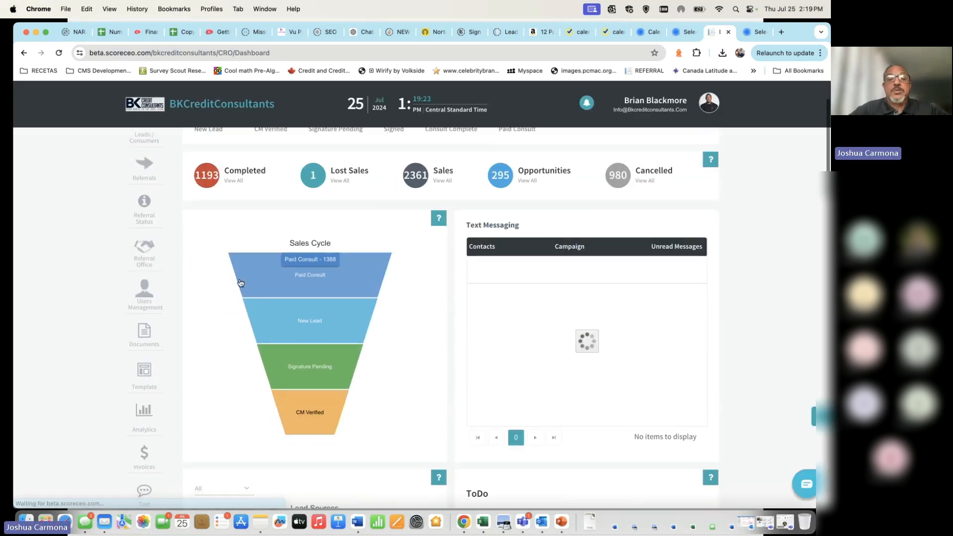
{"action": "scroll", "coordinate": [240, 282], "scroll_direction": "up", "scroll_amount": 2}
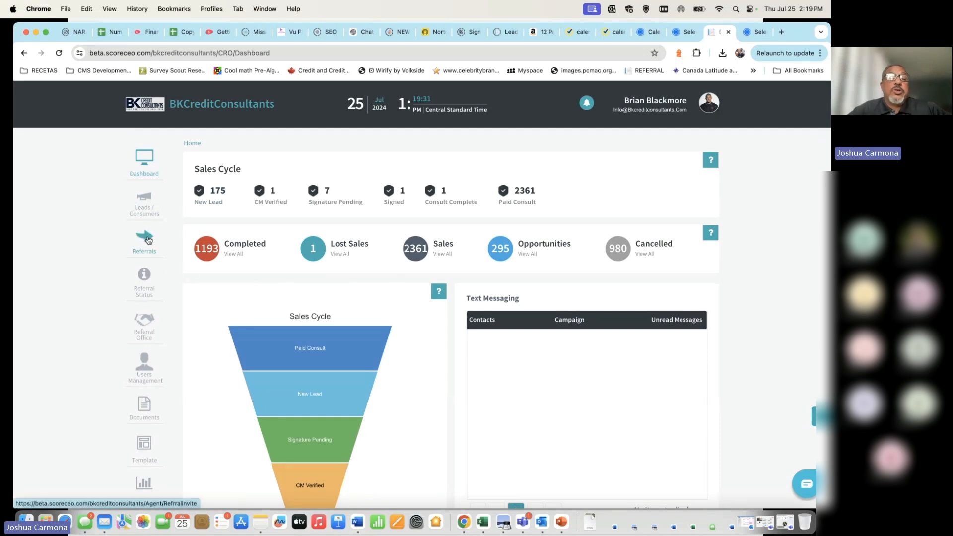
{"action": "left_click", "coordinate": [147, 201]}
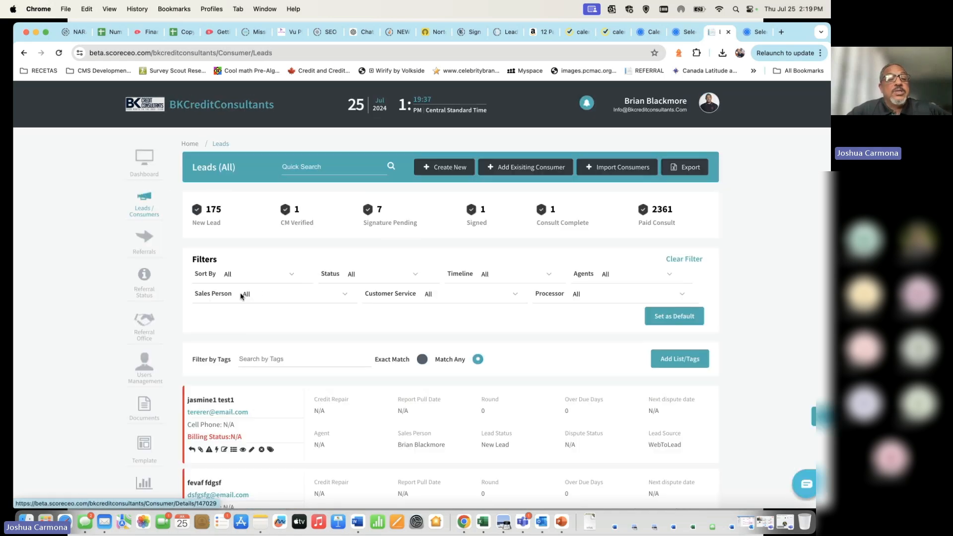
Step: Filter to the 175 new leads and open the first lead's tags
{"action": "left_click", "coordinate": [215, 211]}
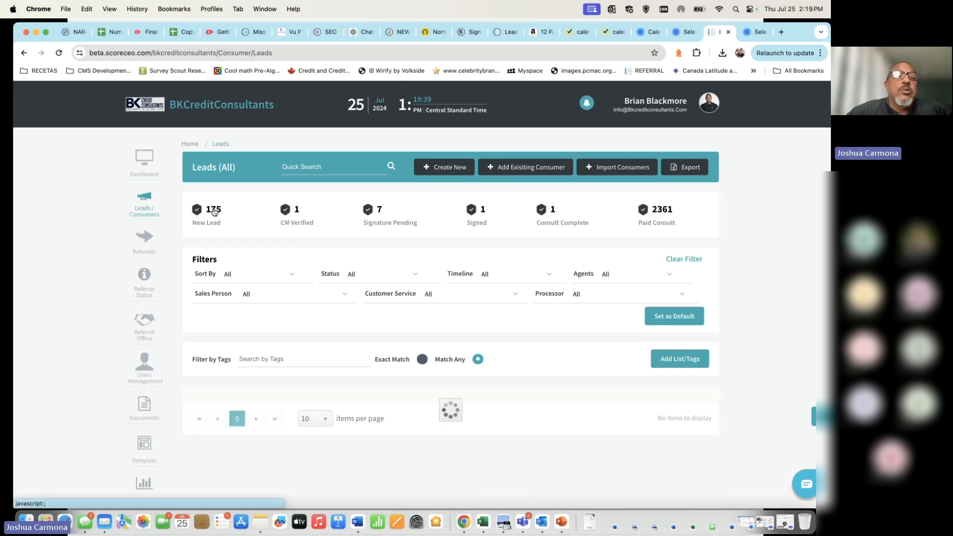
{"action": "scroll", "coordinate": [238, 218], "scroll_direction": "down", "scroll_amount": 5}
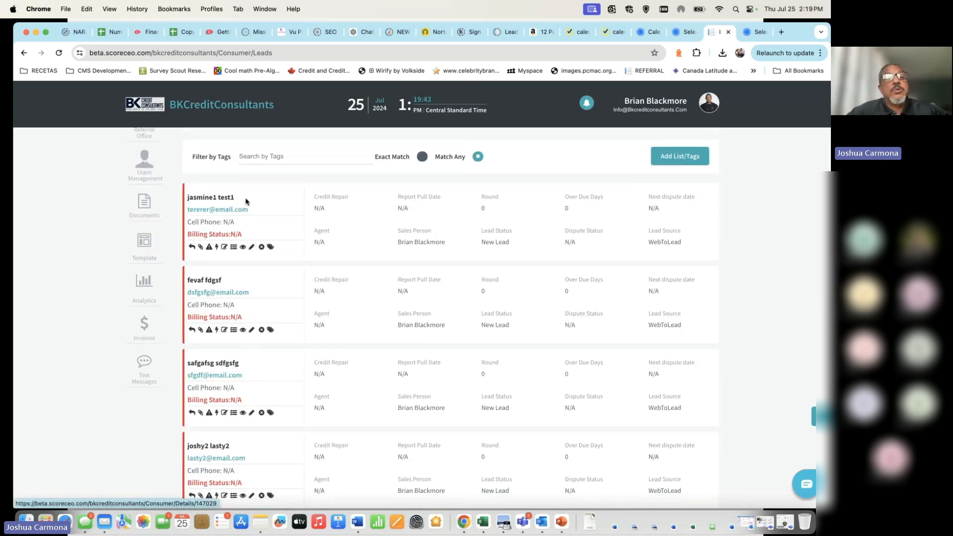
{"action": "left_click", "coordinate": [269, 248]}
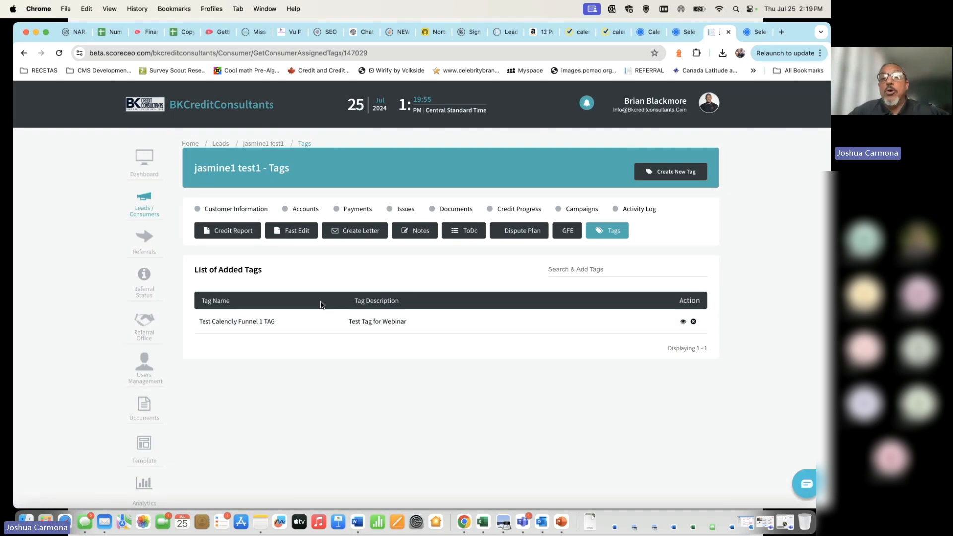
Step: Show the test contact's campaigns, including portal BK and Test Calendly Funnel 1 TAG Based Campaign
{"action": "left_click", "coordinate": [587, 210]}
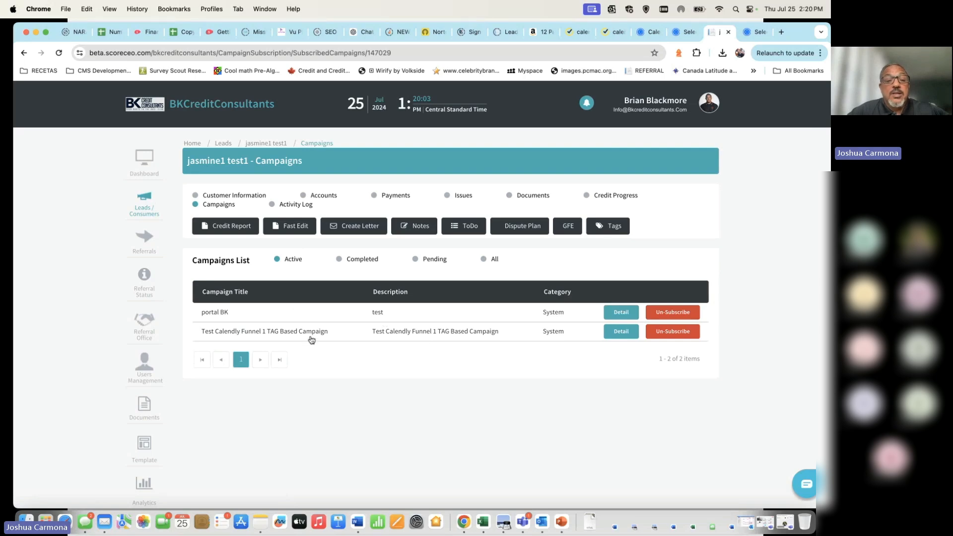
Step: Show the Test Calendly Funnel campaign's details: a pending Email step and a pending Remove_Tag step
{"action": "left_click", "coordinate": [614, 334]}
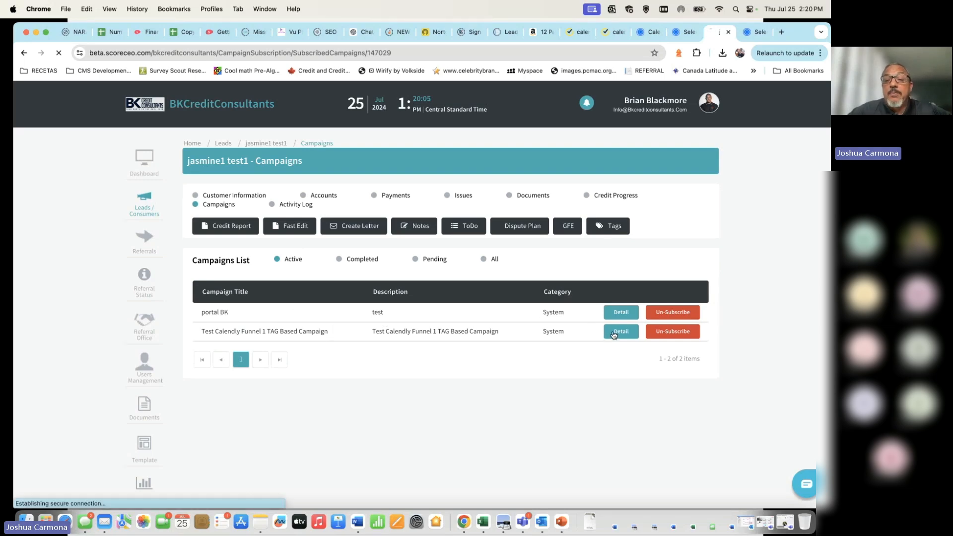
{"action": "scroll", "coordinate": [377, 410], "scroll_direction": "down", "scroll_amount": 3}
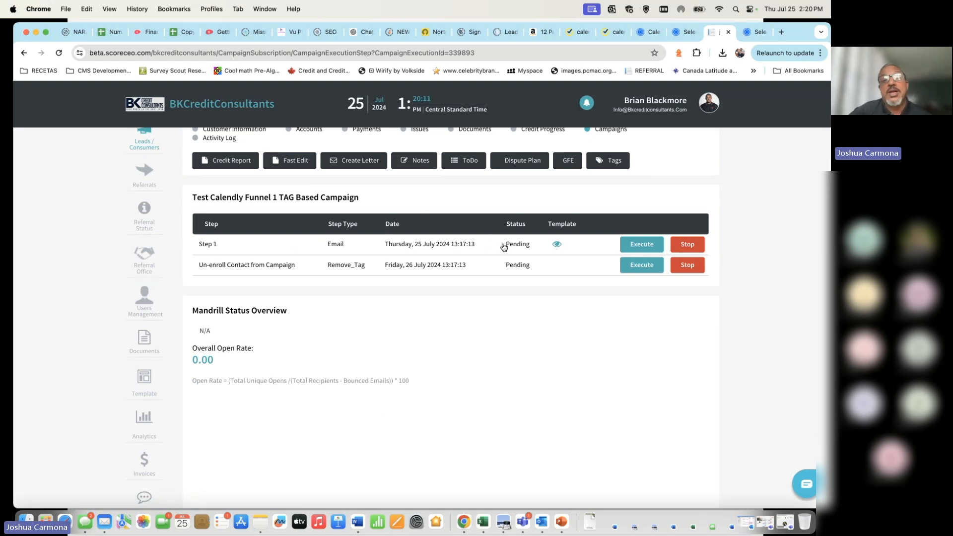
{"action": "left_click", "coordinate": [558, 246]}
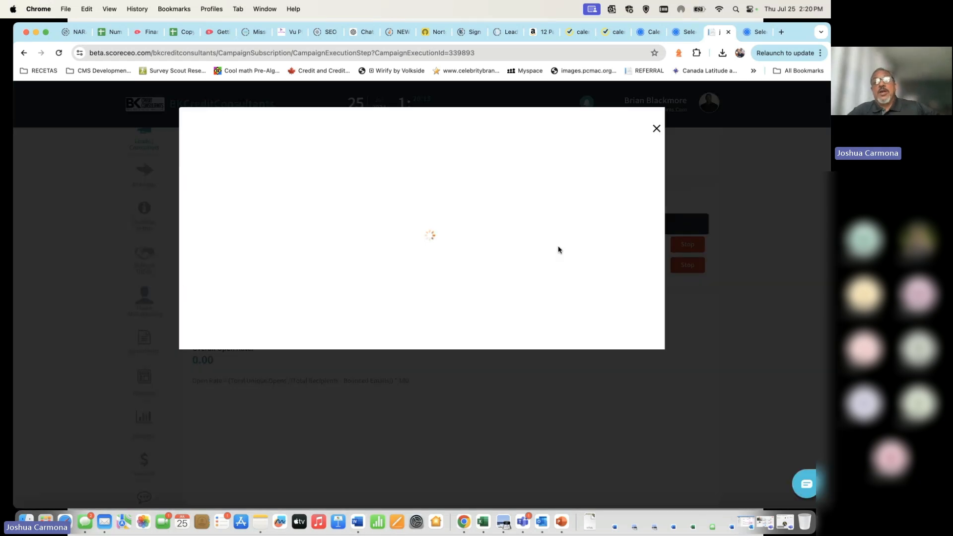
{"action": "scroll", "coordinate": [390, 278], "scroll_direction": "down", "scroll_amount": 10}
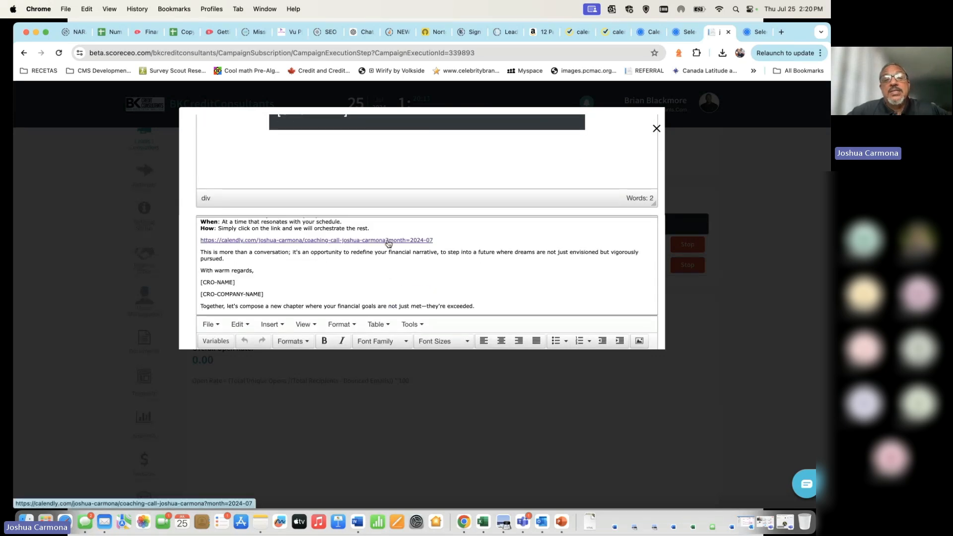
{"action": "left_click", "coordinate": [389, 243]}
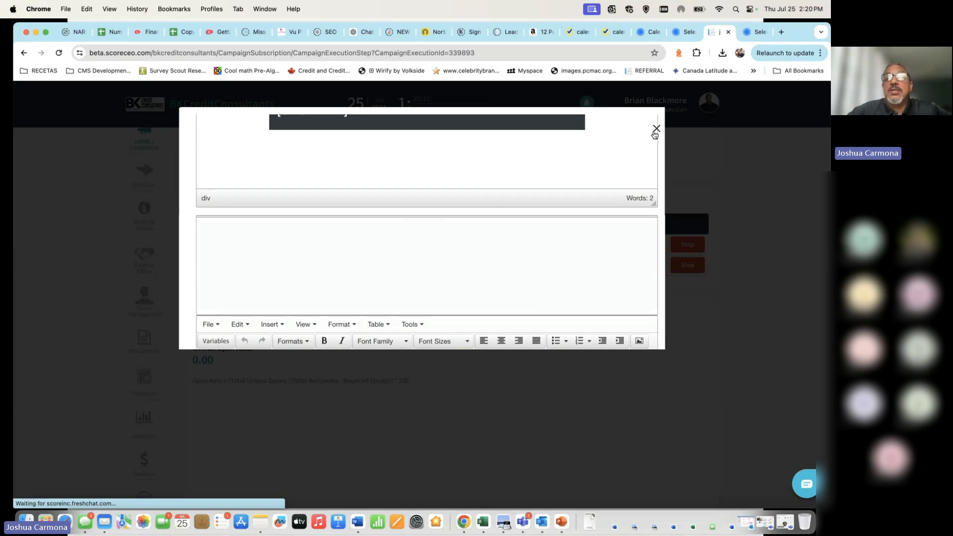
{"action": "scroll", "coordinate": [569, 248], "scroll_direction": "down", "scroll_amount": 10}
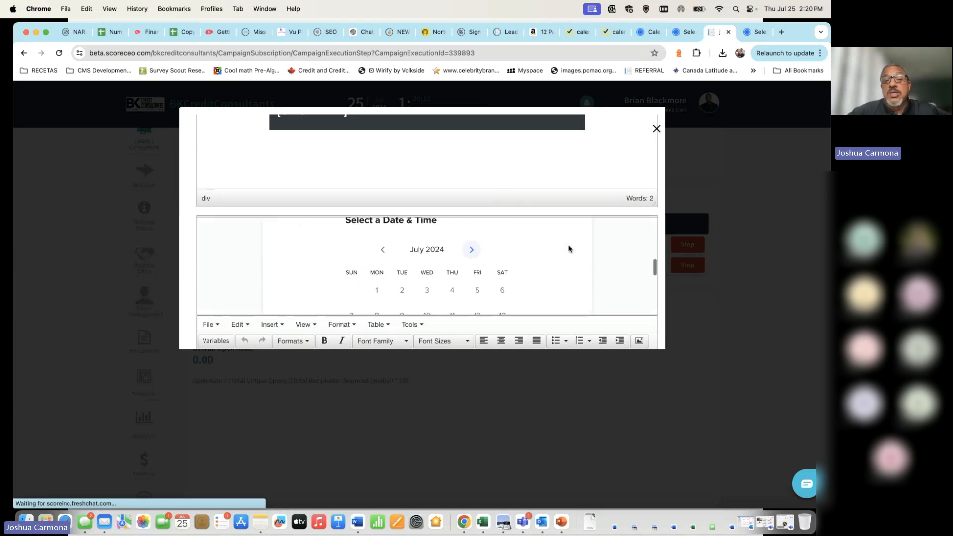
{"action": "scroll", "coordinate": [569, 248], "scroll_direction": "down", "scroll_amount": 5}
{"action": "scroll", "coordinate": [617, 185], "scroll_direction": "down", "scroll_amount": 5}
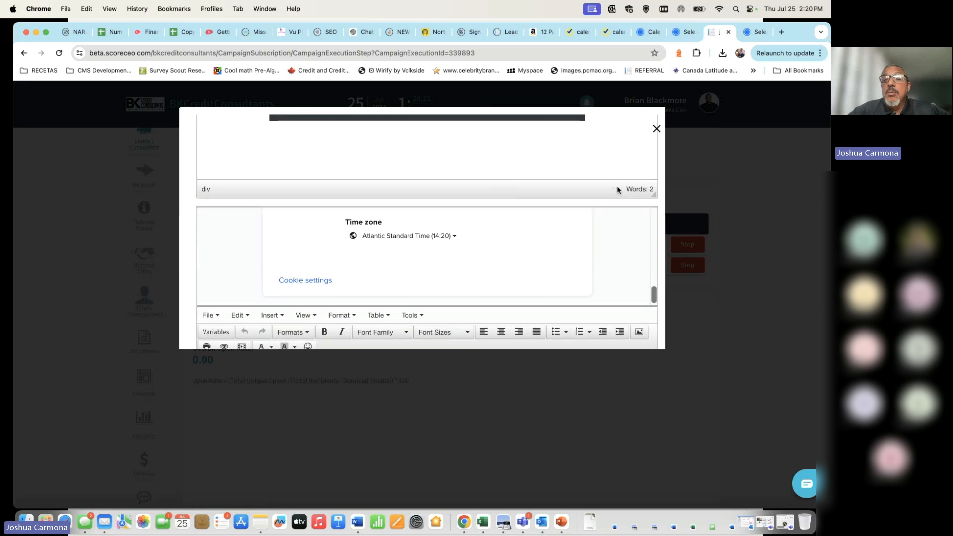
{"action": "scroll", "coordinate": [594, 187], "scroll_direction": "up", "scroll_amount": 10}
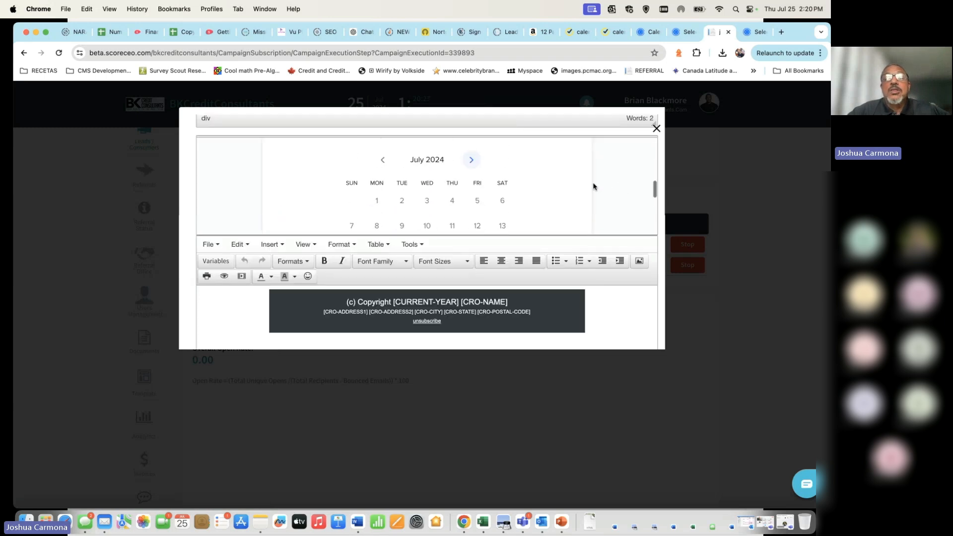
{"action": "scroll", "coordinate": [564, 202], "scroll_direction": "down", "scroll_amount": 10}
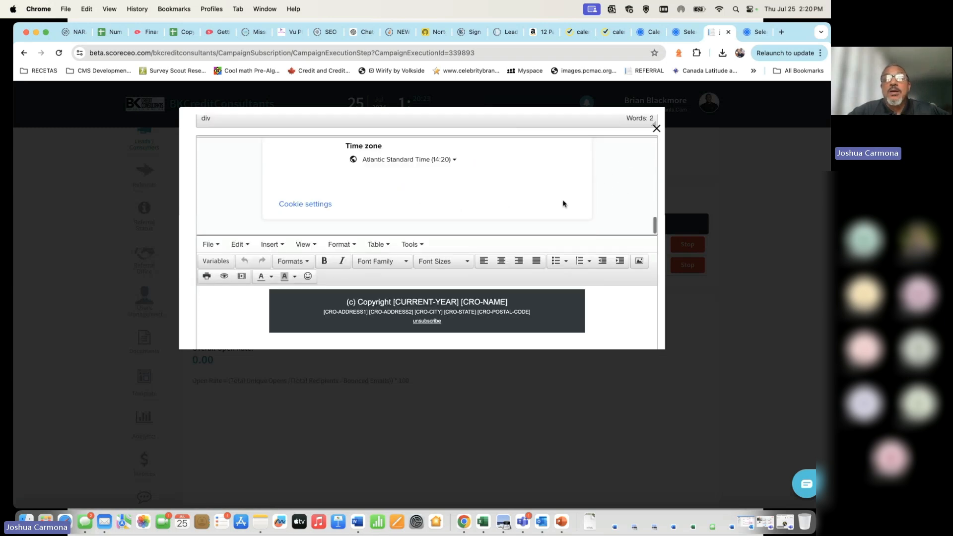
{"action": "scroll", "coordinate": [564, 204], "scroll_direction": "up", "scroll_amount": 10}
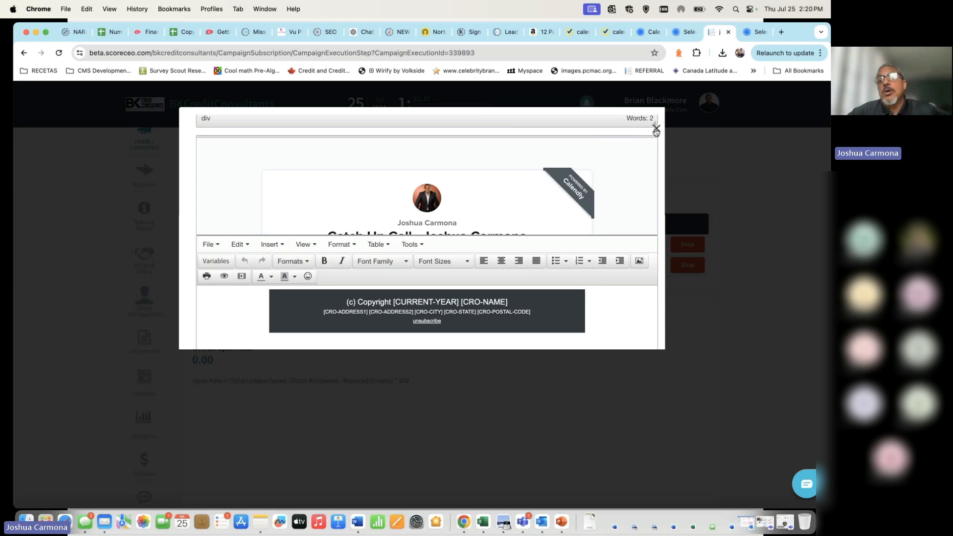
{"action": "left_click", "coordinate": [656, 129]}
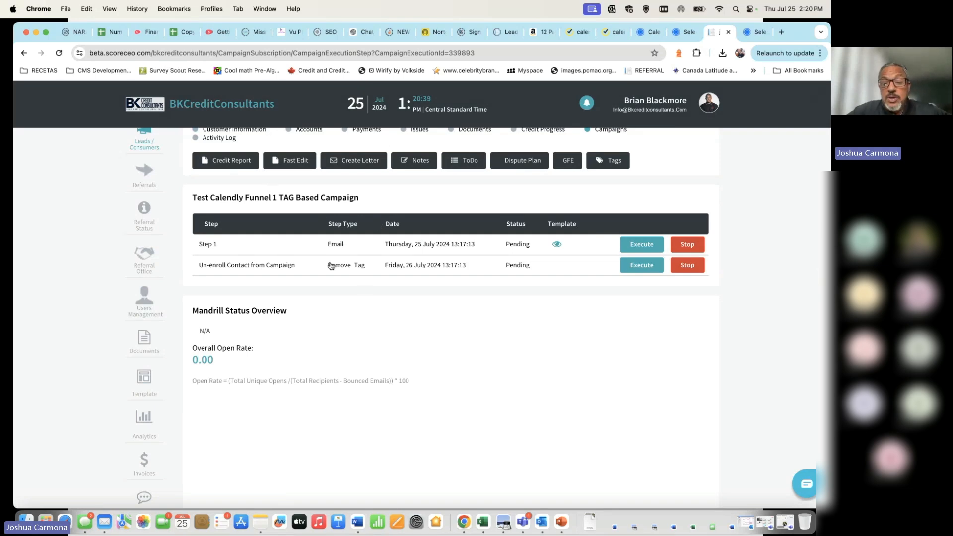
{"action": "left_click", "coordinate": [544, 523]}
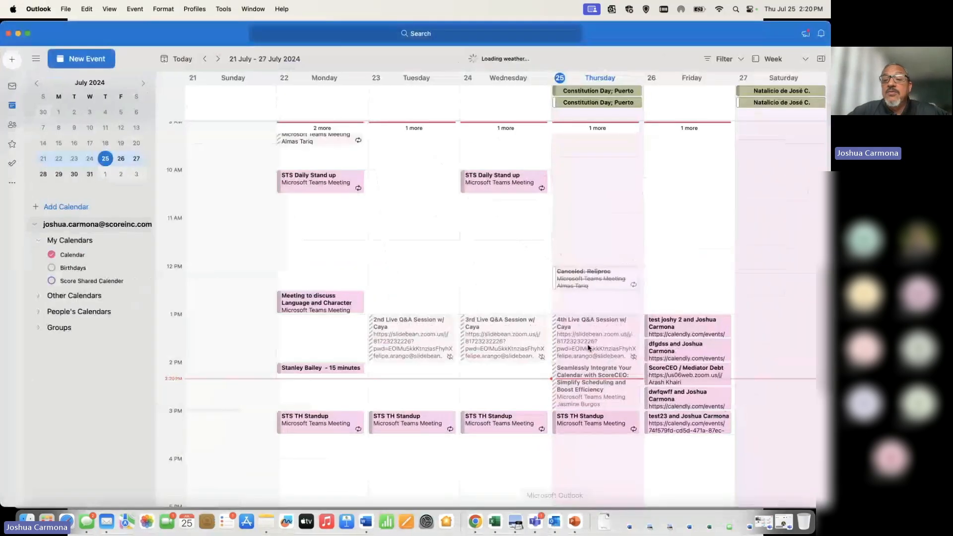
Step: Discard the accidental Wednesday 1:00–2:45 PM draft event in Outlook without saving
{"action": "left_click_drag", "start_coordinate": [486, 395], "coordinate": [479, 318]}
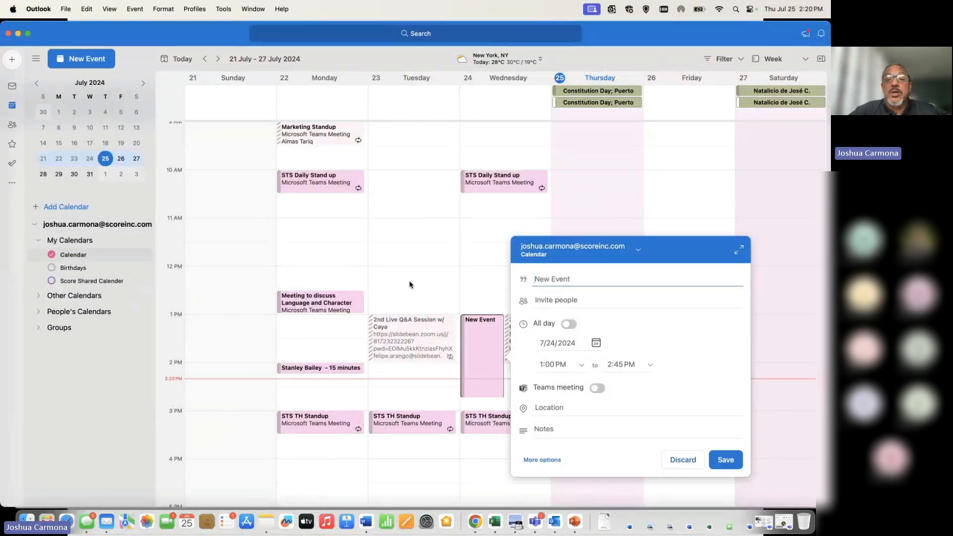
{"action": "left_click", "coordinate": [660, 147]}
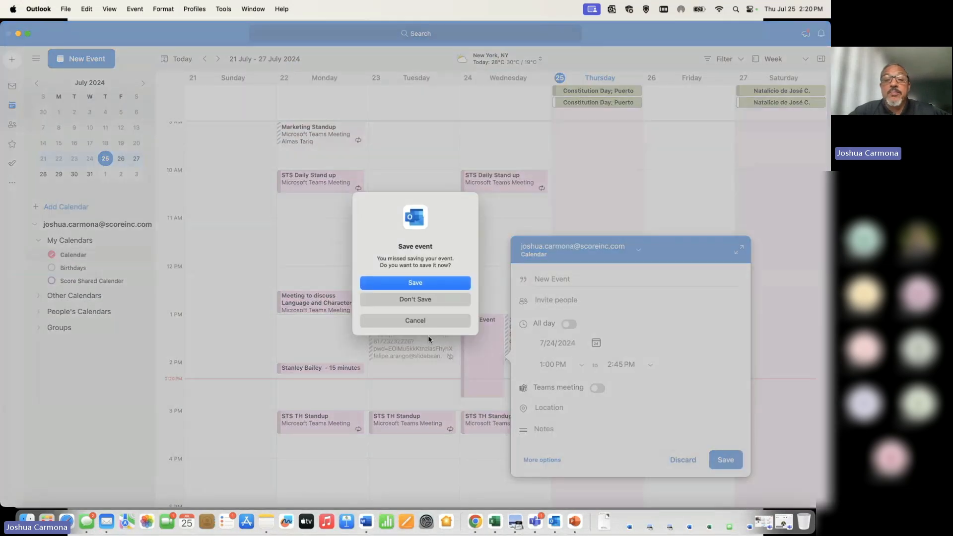
{"action": "left_click", "coordinate": [428, 321]}
{"action": "left_click", "coordinate": [702, 146]}
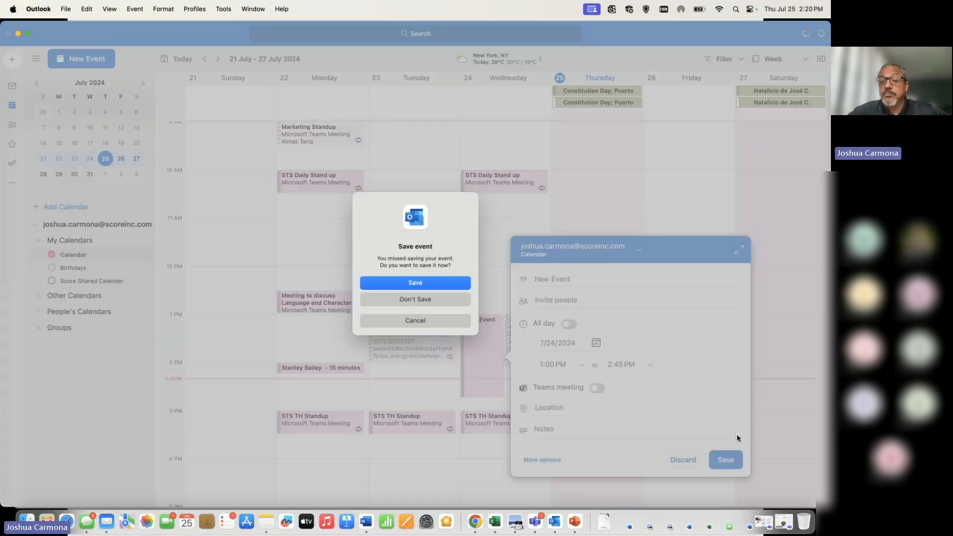
{"action": "left_click", "coordinate": [431, 320]}
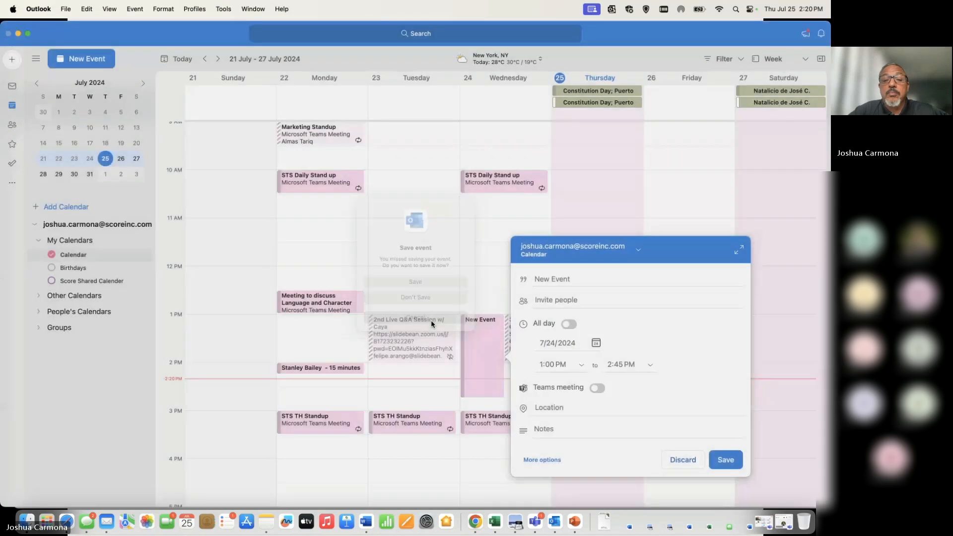
{"action": "left_click", "coordinate": [692, 463]}
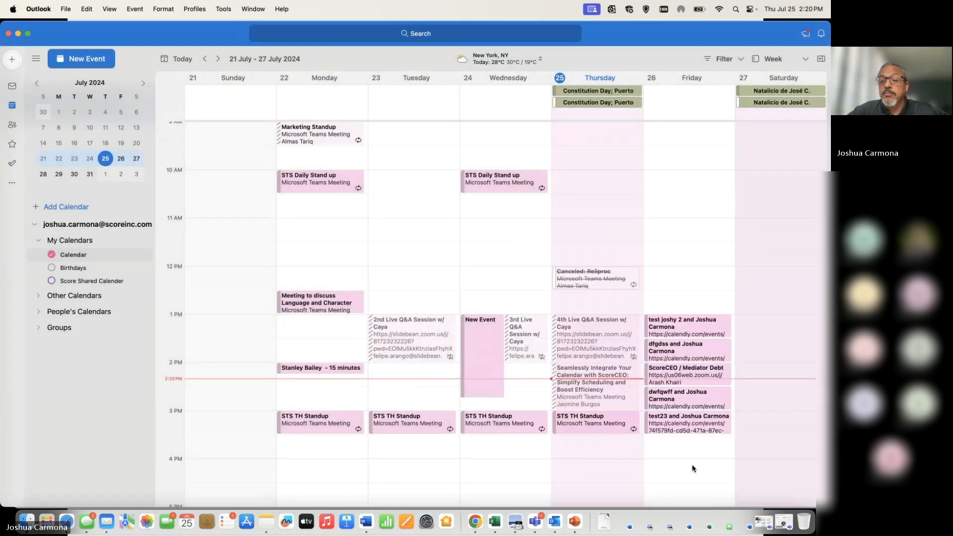
Step: Review the Friday 3:00–3:30 PM test23 Catch Up Call booking, then move Outlook aside
{"action": "double_click", "coordinate": [700, 426]}
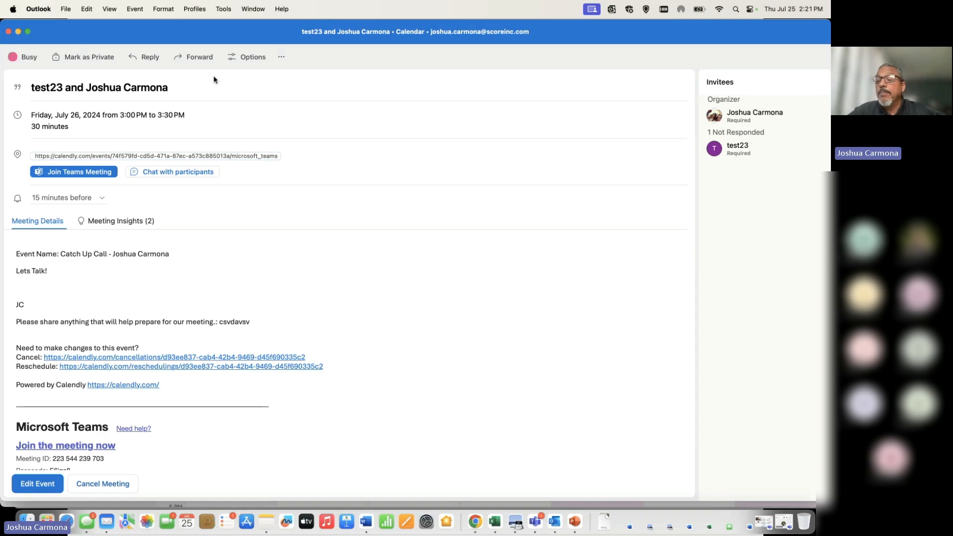
{"action": "left_click", "coordinate": [8, 32]}
{"action": "scroll", "coordinate": [692, 266], "scroll_direction": "down", "scroll_amount": 2}
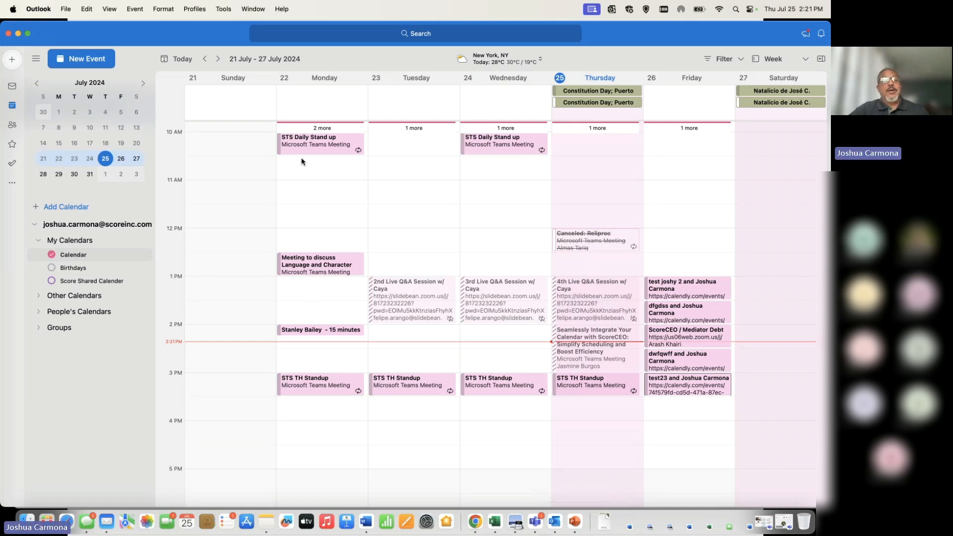
{"action": "left_click_drag", "start_coordinate": [198, 35], "coordinate": [210, 128]}
Step: Return to ScoreCEO in Chrome and go to List All Campaigns from the account menu
{"action": "left_click", "coordinate": [96, 104]}
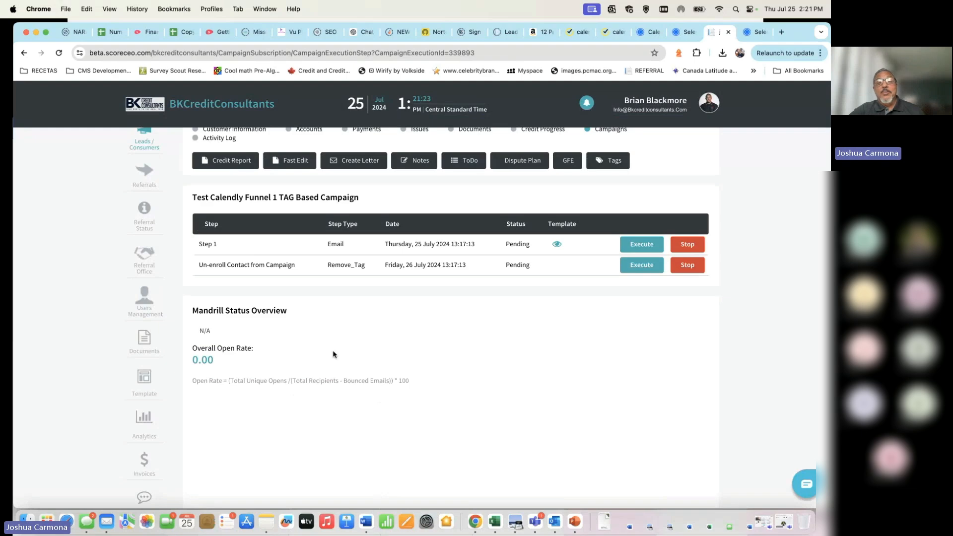
{"action": "scroll", "coordinate": [333, 354], "scroll_direction": "up", "scroll_amount": 3}
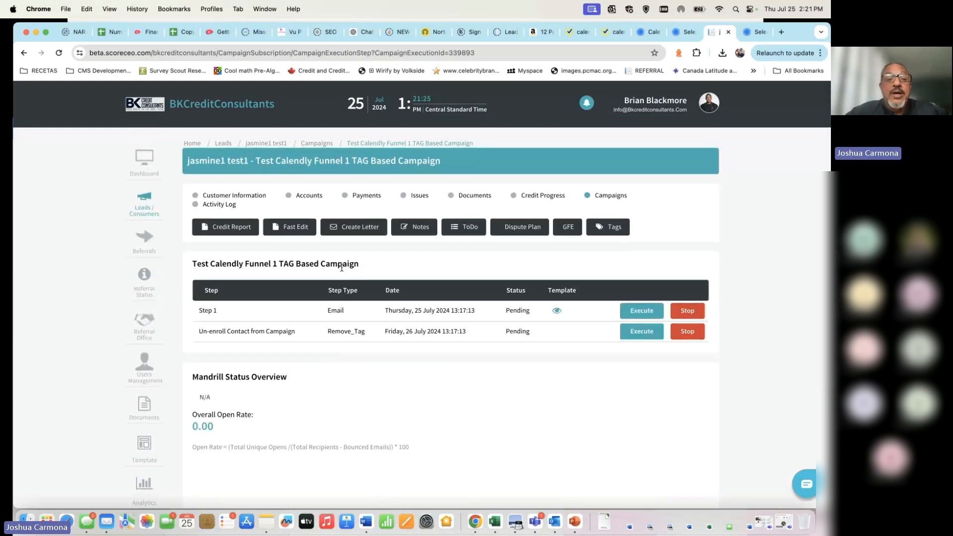
{"action": "left_click_drag", "start_coordinate": [373, 266], "coordinate": [194, 258]}
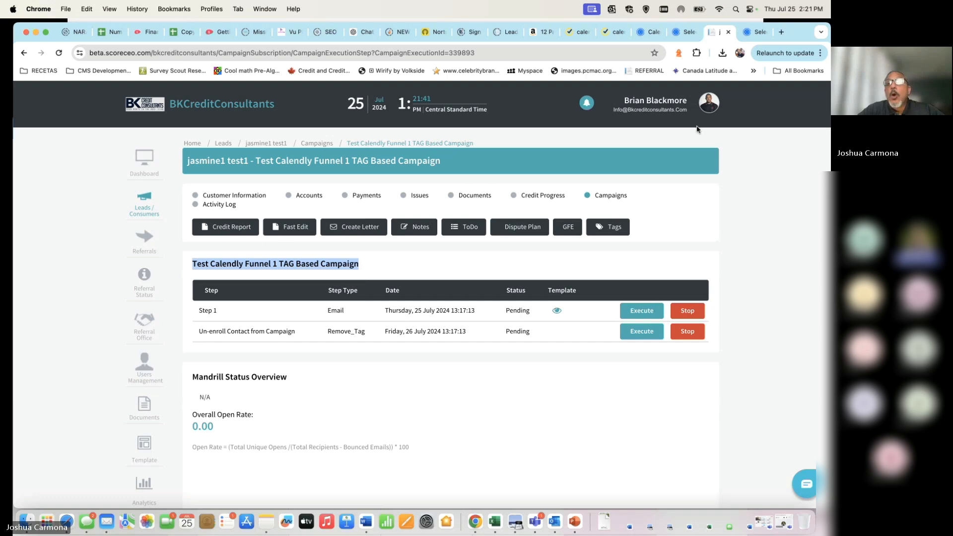
{"action": "left_click", "coordinate": [716, 103]}
{"action": "left_click", "coordinate": [686, 186]}
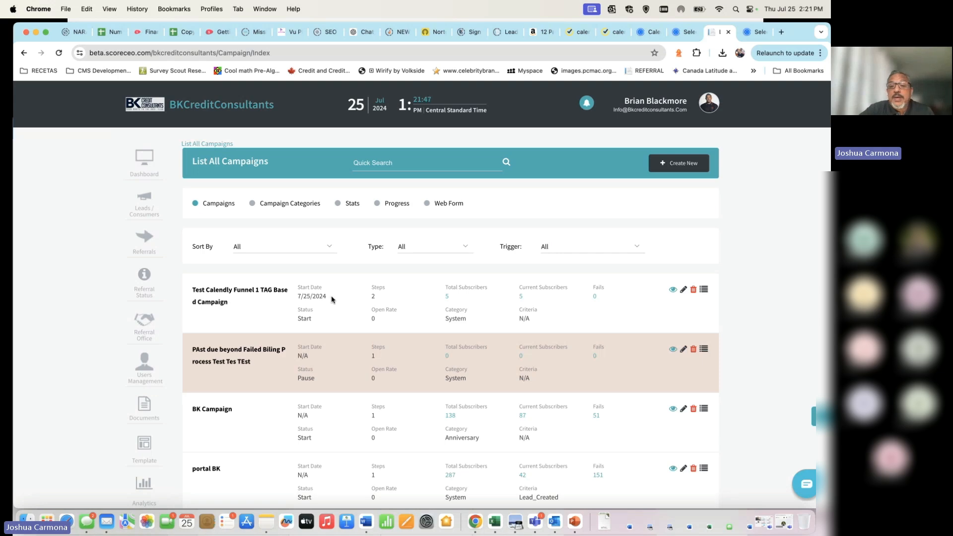
Step: Open the Test Calendly Funnel 1 TAG Based Campaign for editing from the campaigns list
{"action": "left_click", "coordinate": [674, 291]}
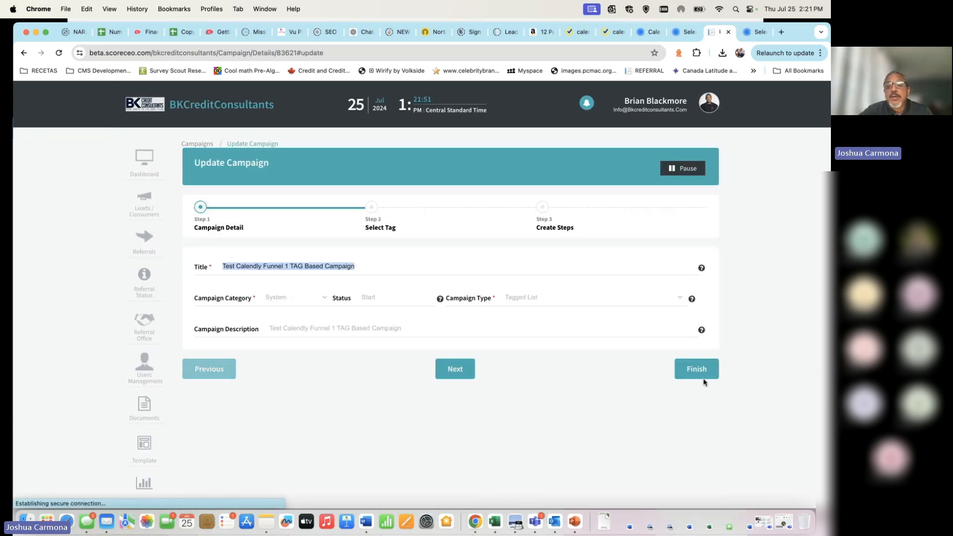
{"action": "left_click", "coordinate": [462, 370]}
{"action": "left_click", "coordinate": [454, 343]}
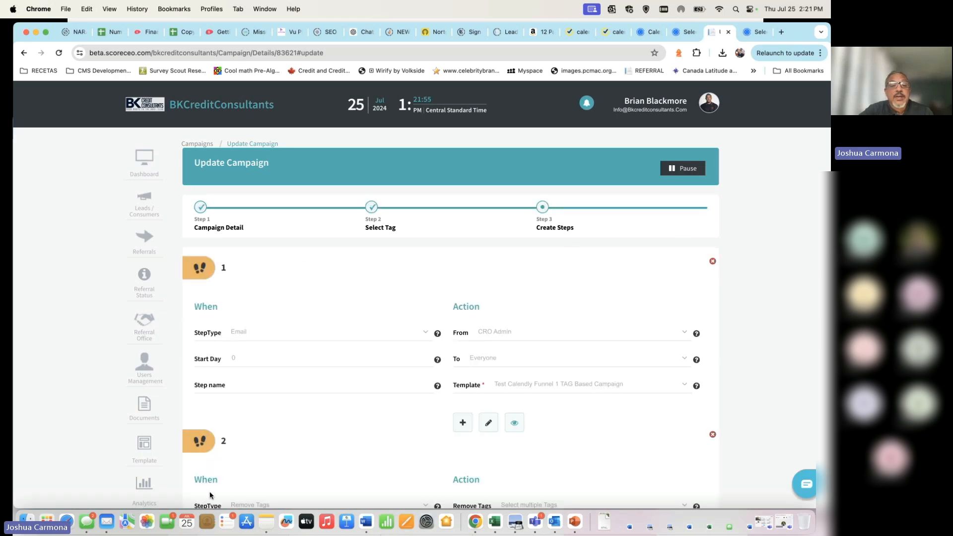
{"action": "scroll", "coordinate": [331, 360], "scroll_direction": "down", "scroll_amount": 5}
{"action": "scroll", "coordinate": [330, 353], "scroll_direction": "up", "scroll_amount": 5}
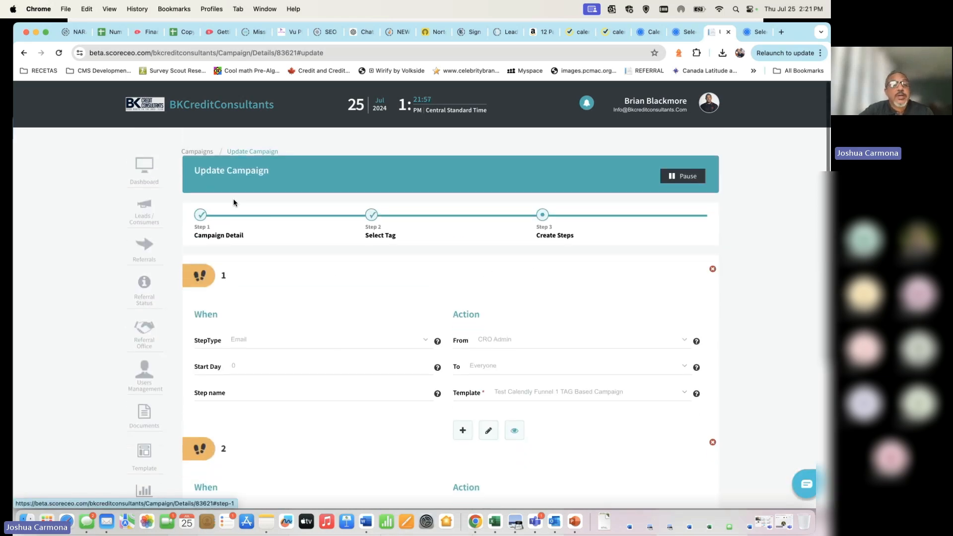
{"action": "left_click", "coordinate": [22, 53]}
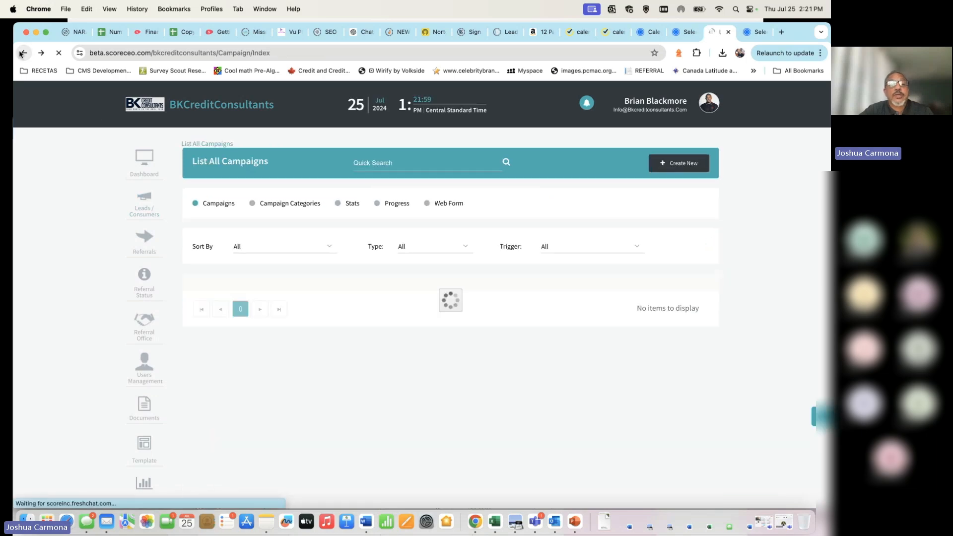
{"action": "left_click", "coordinate": [22, 53]}
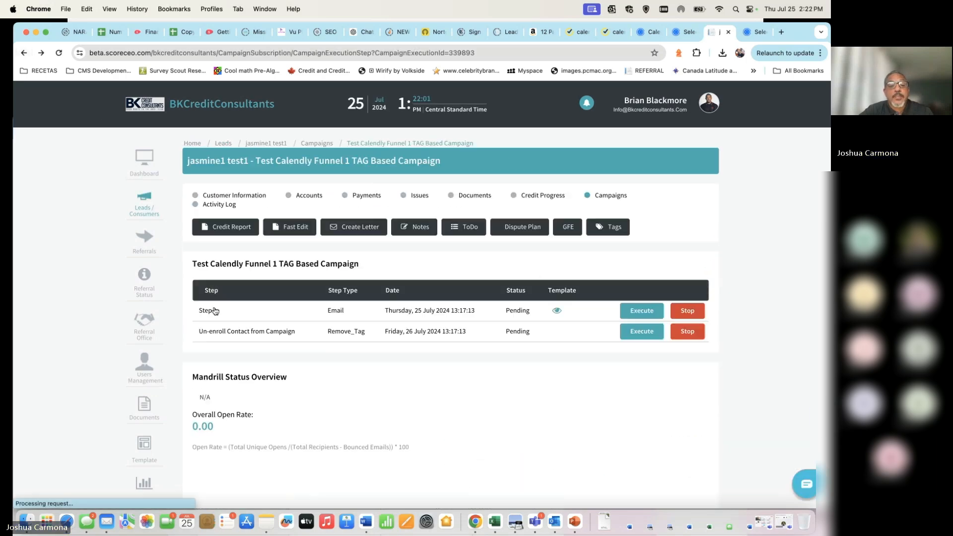
{"action": "left_click", "coordinate": [41, 52]}
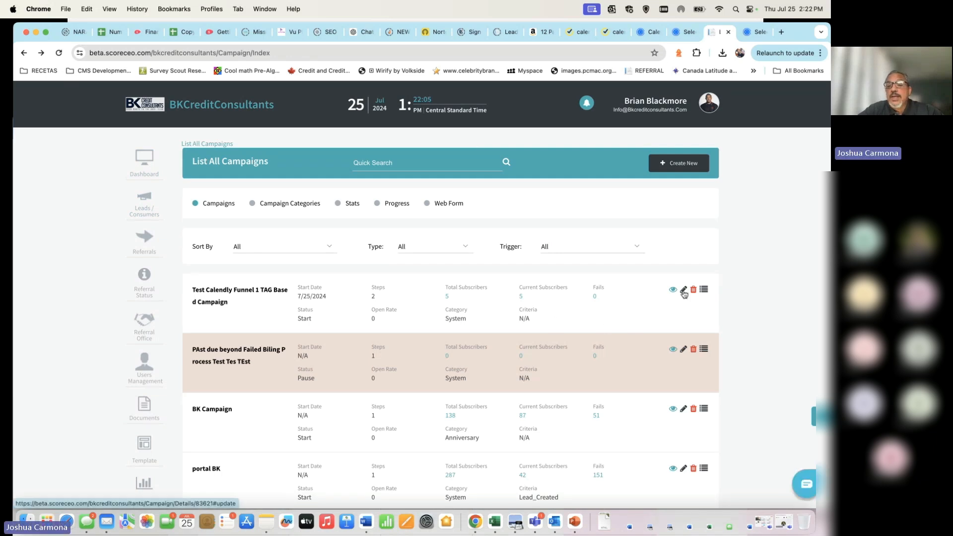
{"action": "left_click", "coordinate": [683, 291]}
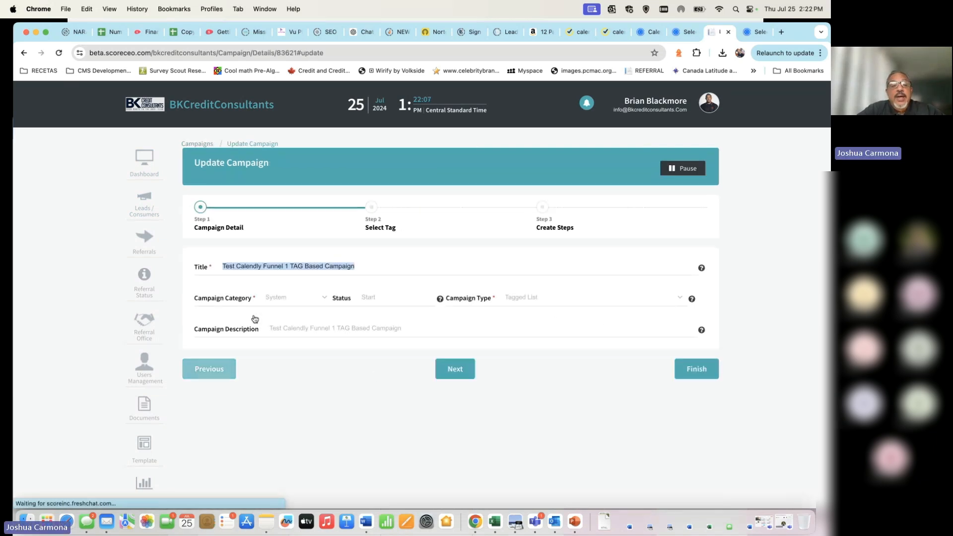
Step: Review the title and description, keeping System category and Tagged List campaign type
{"action": "double_click", "coordinate": [385, 270]}
{"action": "triple_click", "coordinate": [385, 272]}
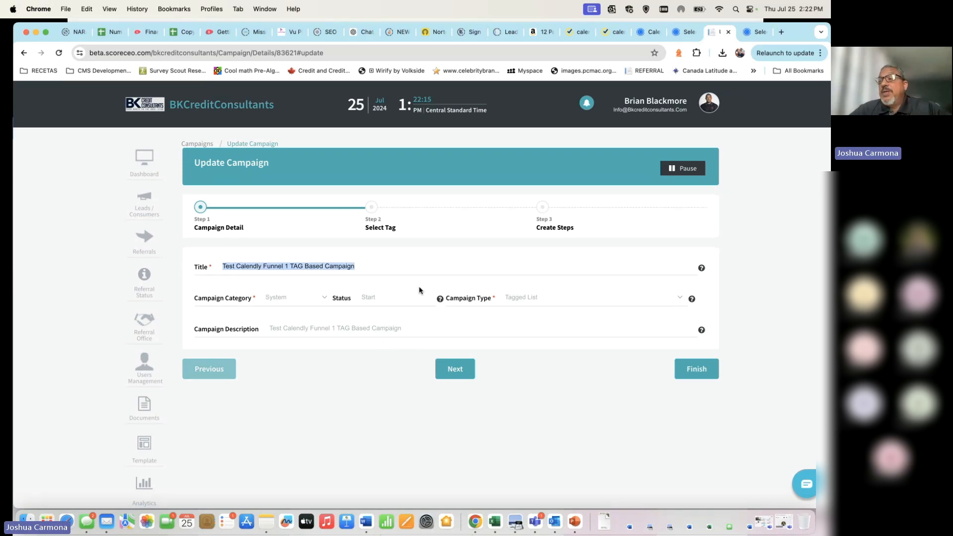
{"action": "left_click", "coordinate": [388, 270]}
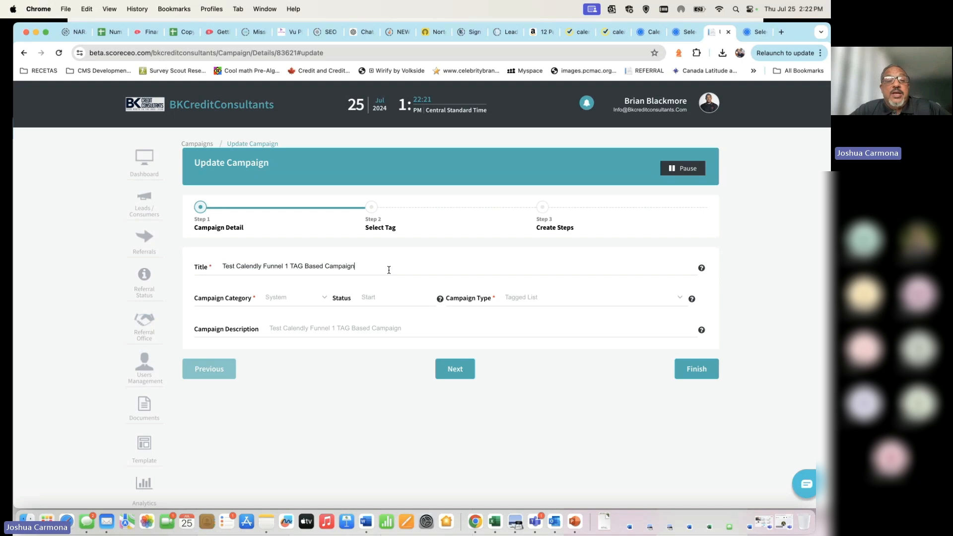
{"action": "left_click", "coordinate": [324, 299]}
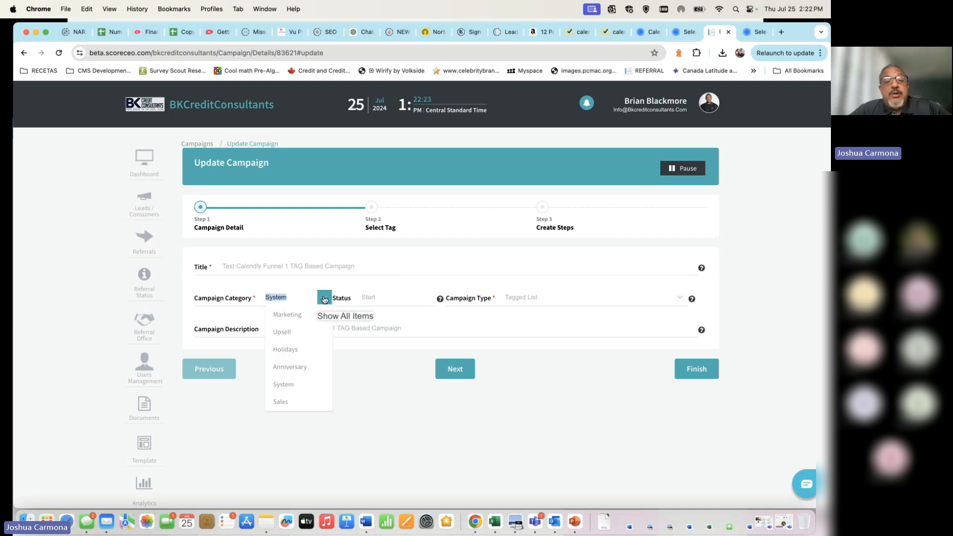
{"action": "left_click", "coordinate": [305, 386]}
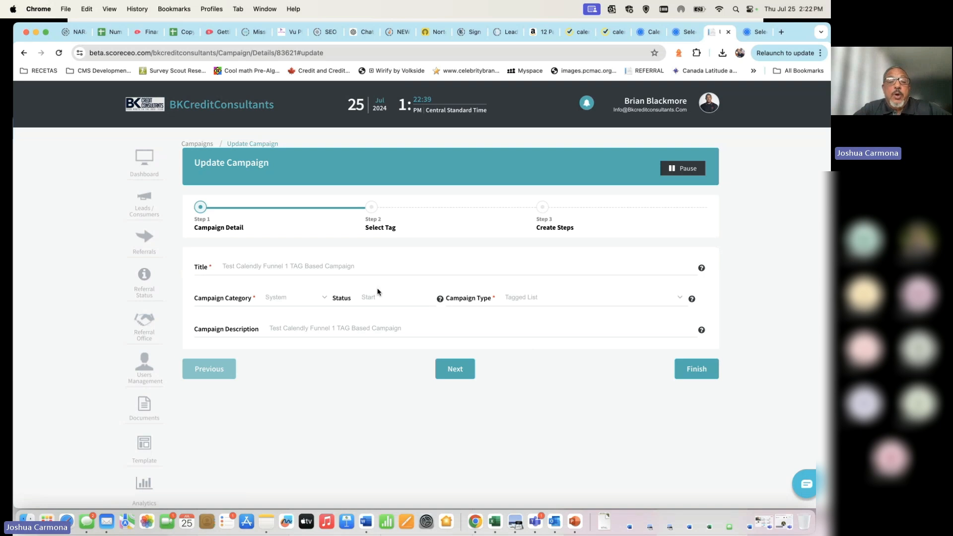
{"action": "left_click", "coordinate": [678, 297]}
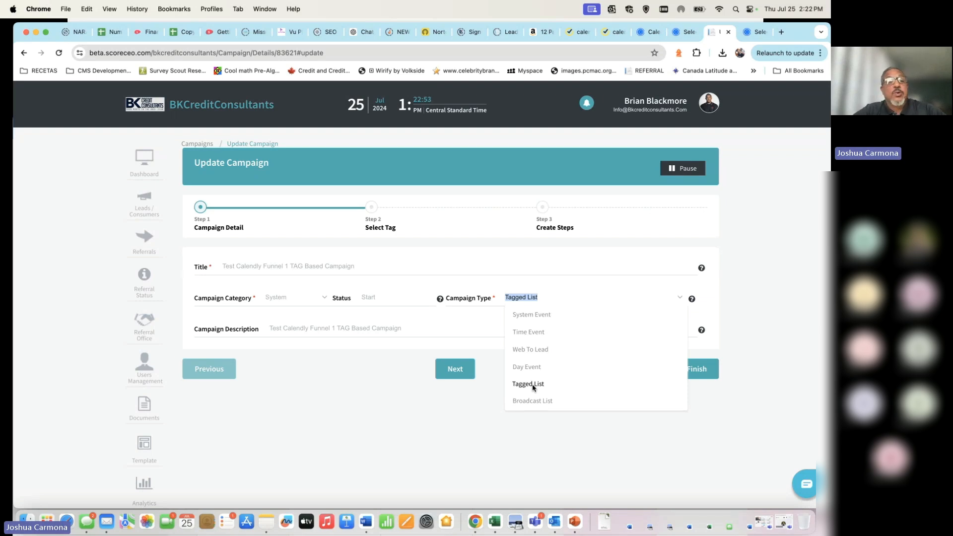
{"action": "left_click", "coordinate": [462, 410]}
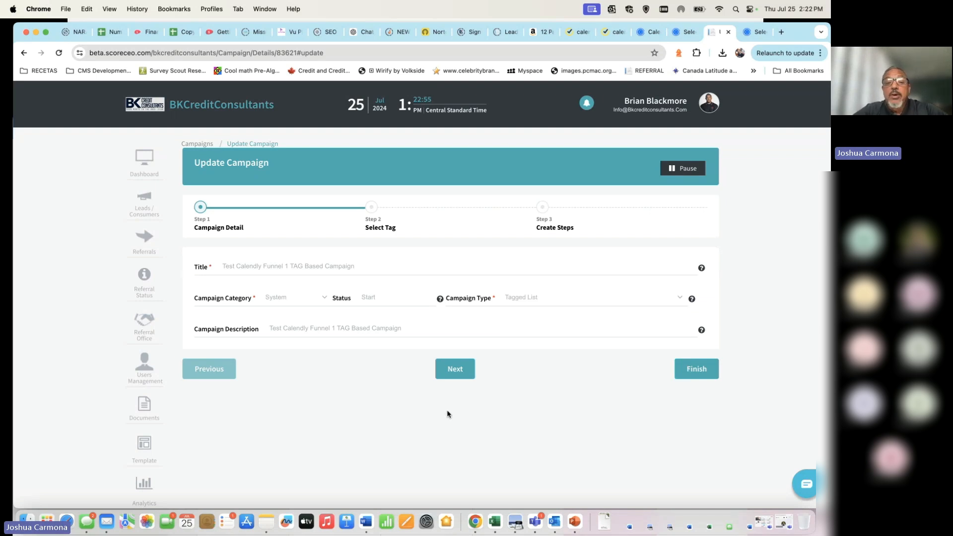
{"action": "triple_click", "coordinate": [530, 299]}
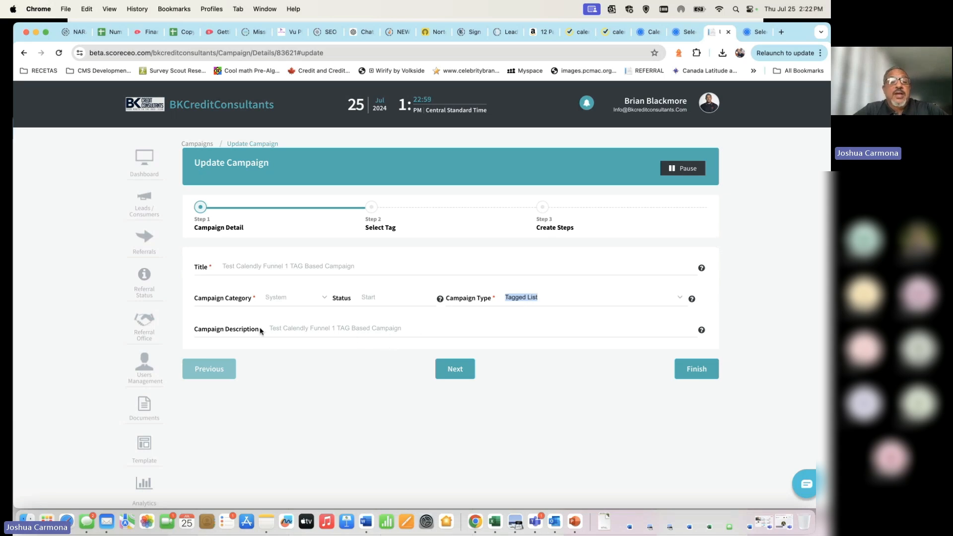
{"action": "left_click_drag", "start_coordinate": [268, 329], "coordinate": [478, 326]}
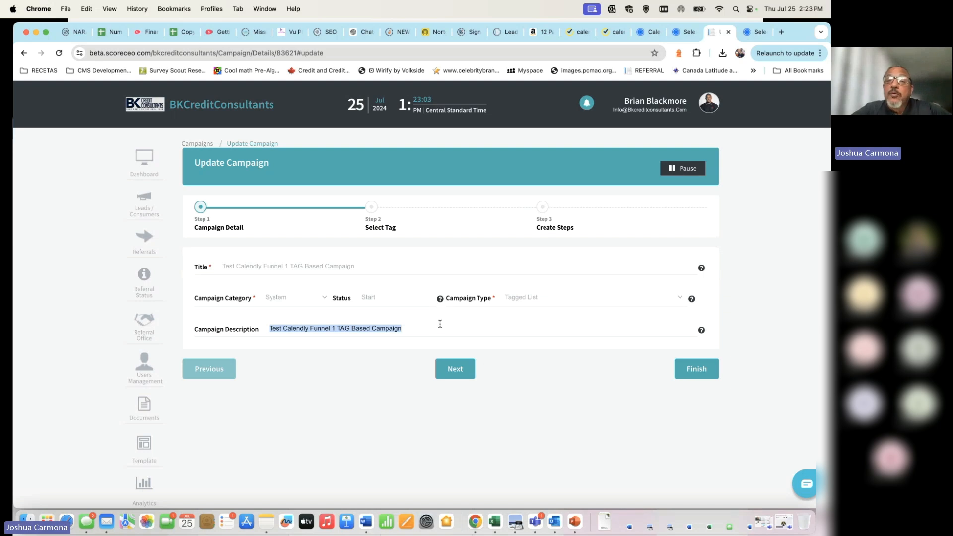
Step: Move to the Select Tag step and abandon creating a new tag
{"action": "left_click", "coordinate": [454, 368]}
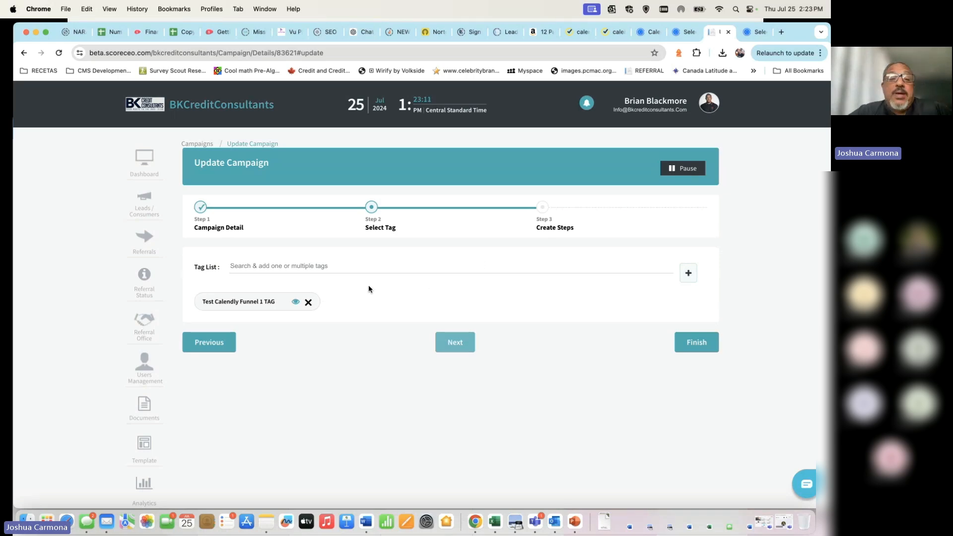
{"action": "left_click", "coordinate": [689, 274]}
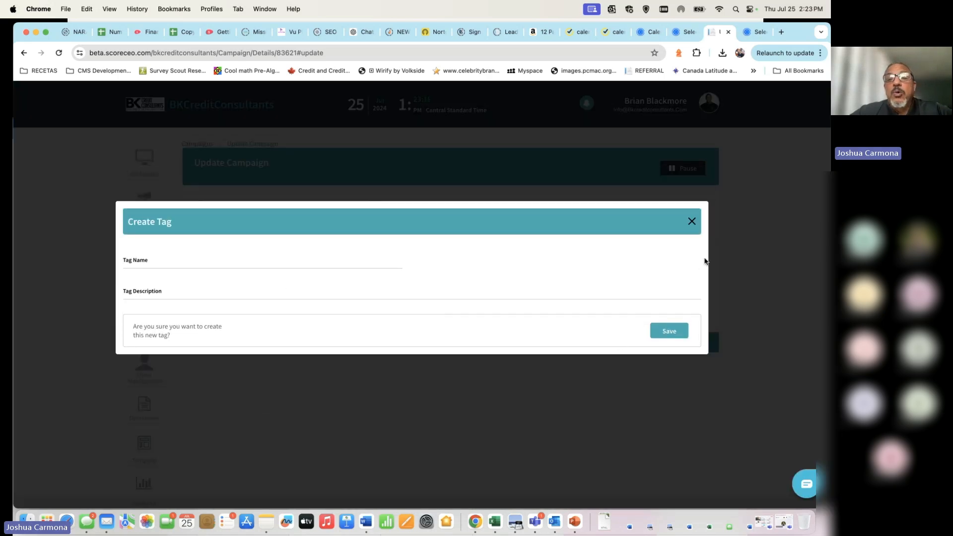
{"action": "left_click", "coordinate": [692, 223]}
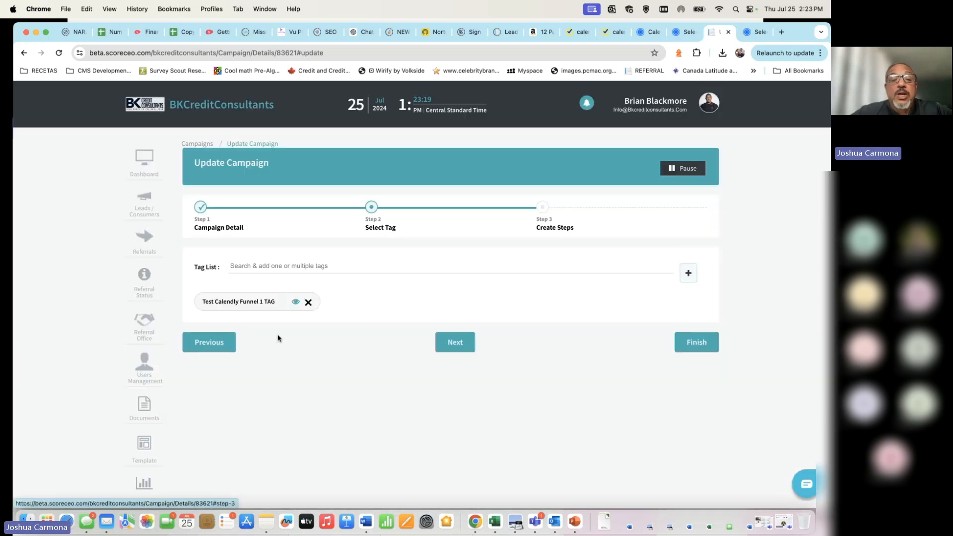
{"action": "left_click", "coordinate": [710, 102]}
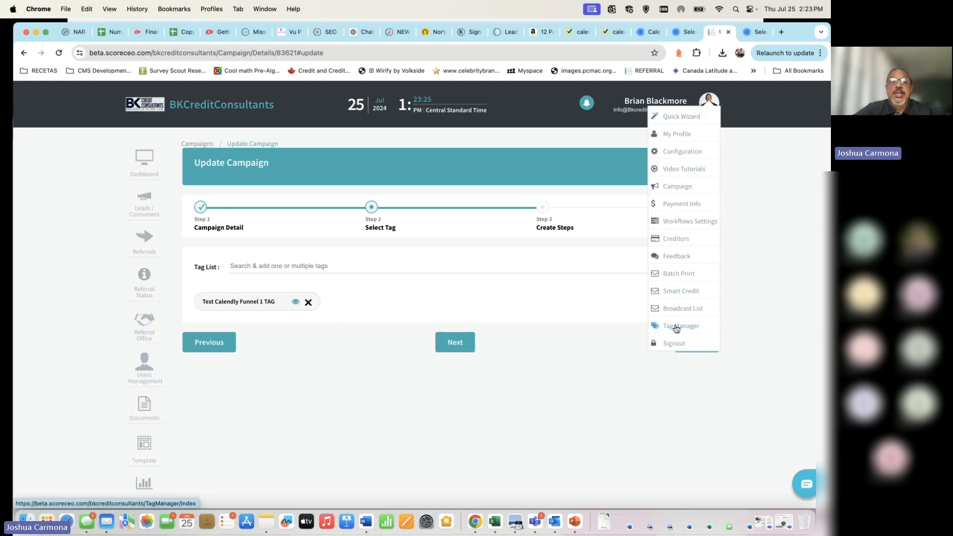
Step: Browse available tags without adding any beyond Test Calendly Funnel 1 TAG, then advance to Create Steps
{"action": "left_click", "coordinate": [545, 265]}
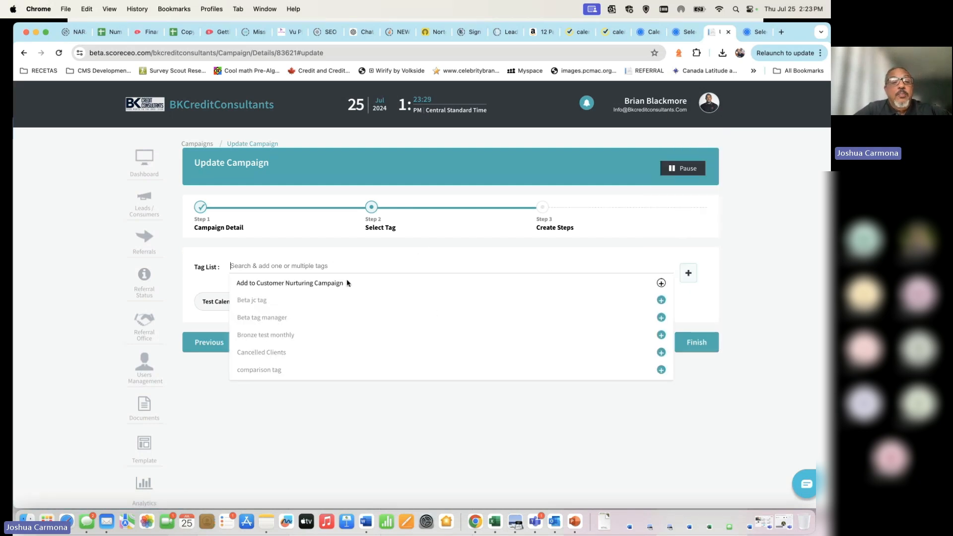
{"action": "scroll", "coordinate": [355, 356], "scroll_direction": "down", "scroll_amount": 5}
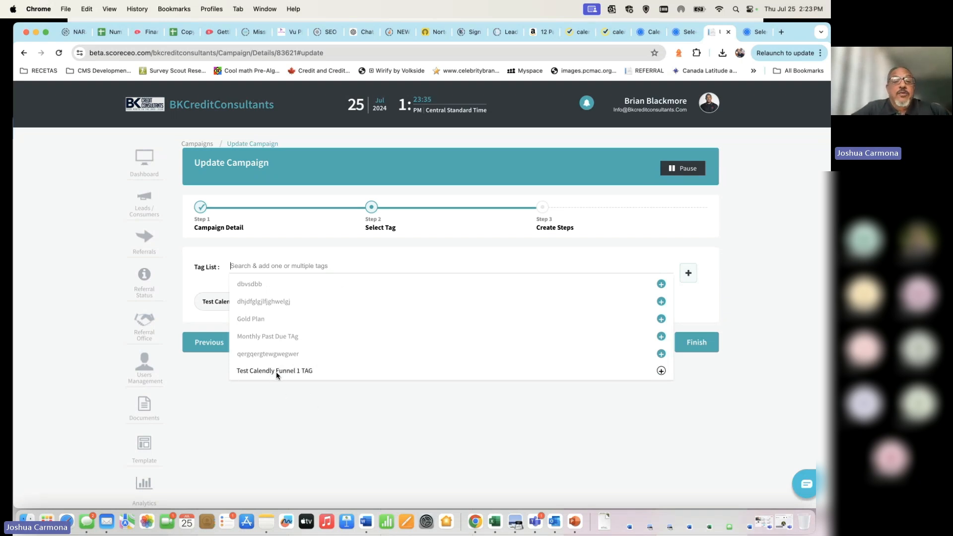
{"action": "left_click", "coordinate": [308, 400]}
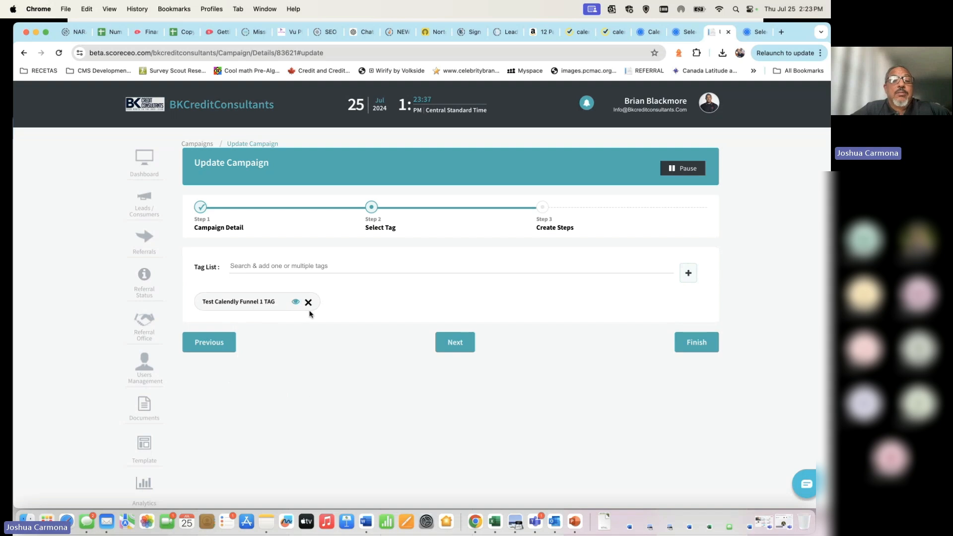
{"action": "left_click", "coordinate": [347, 264]}
{"action": "left_click", "coordinate": [376, 446]}
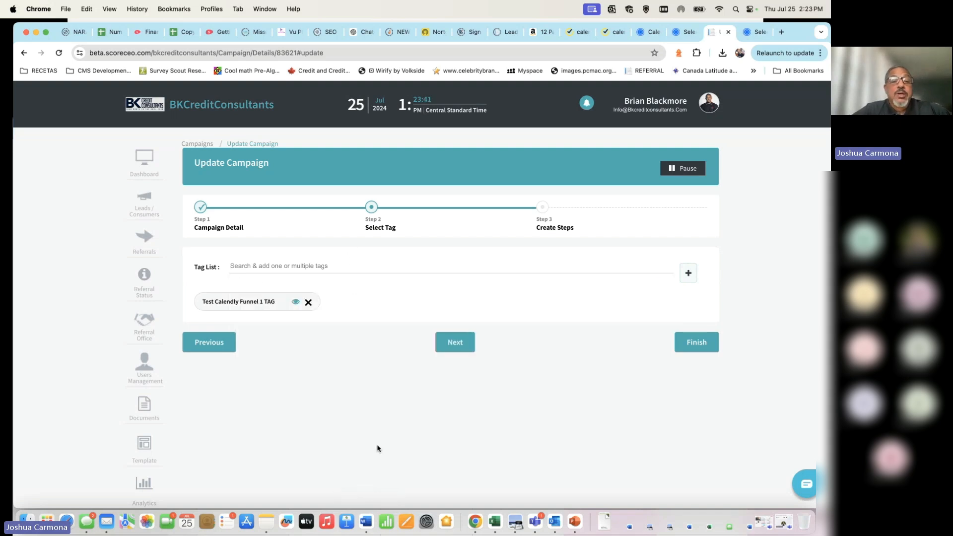
{"action": "left_click", "coordinate": [466, 348]}
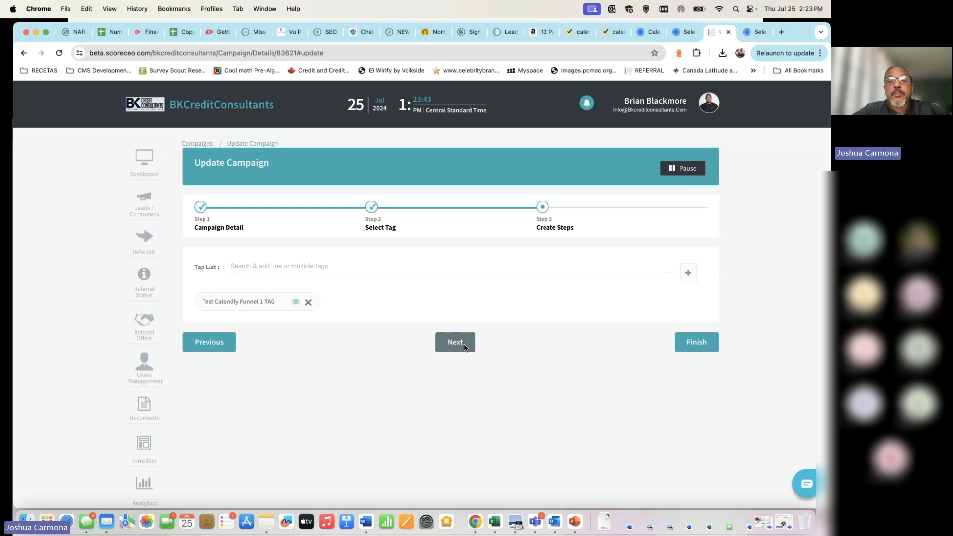
Step: Bring the Email and Remove Tags steps into view and list all step types for step 1
{"action": "scroll", "coordinate": [319, 345], "scroll_direction": "down", "scroll_amount": 5}
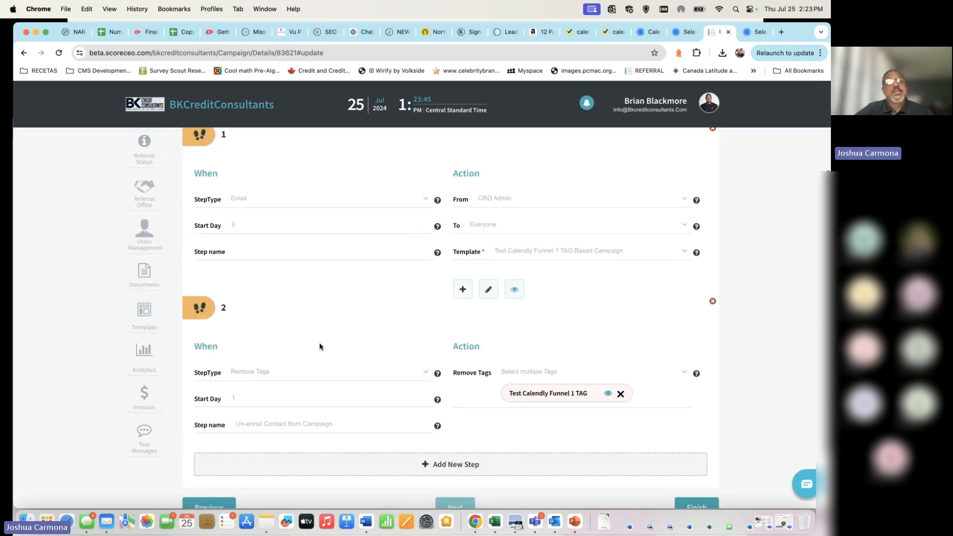
{"action": "scroll", "coordinate": [320, 346], "scroll_direction": "up", "scroll_amount": 2}
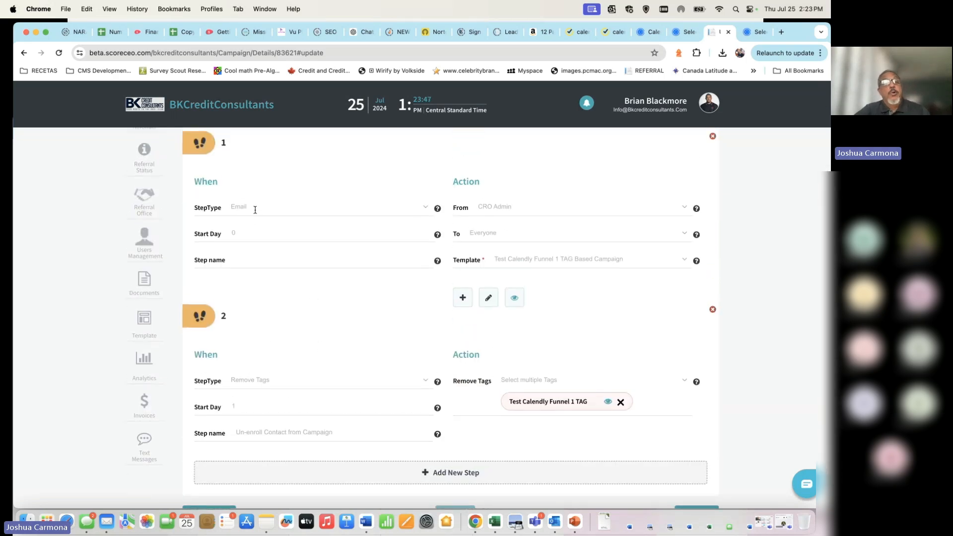
{"action": "left_click", "coordinate": [255, 210]}
{"action": "left_click", "coordinate": [423, 207]}
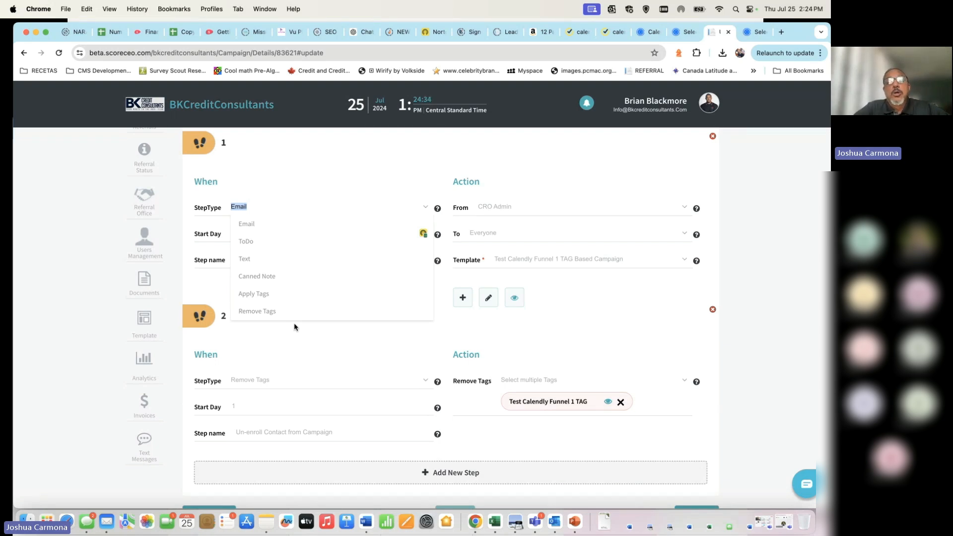
{"action": "left_click", "coordinate": [327, 340]}
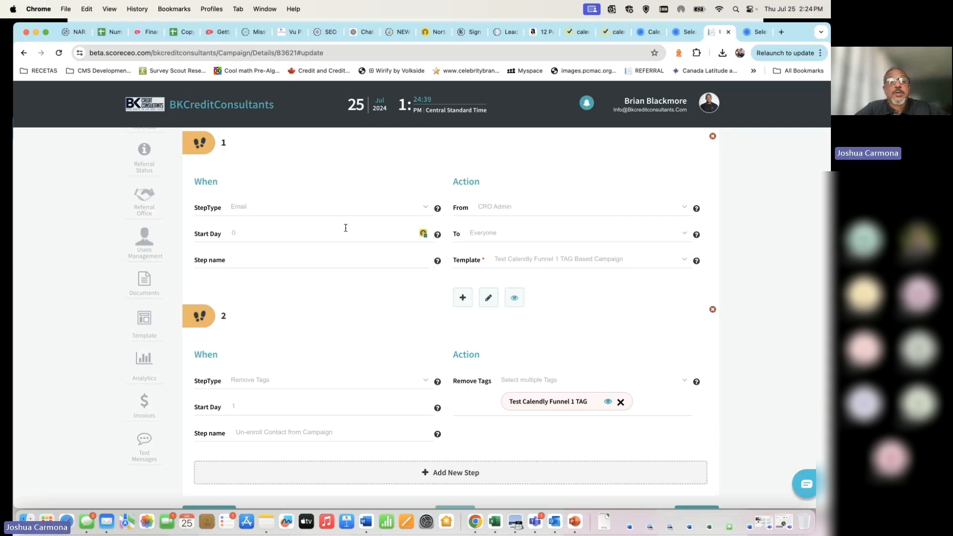
{"action": "double_click", "coordinate": [277, 239]}
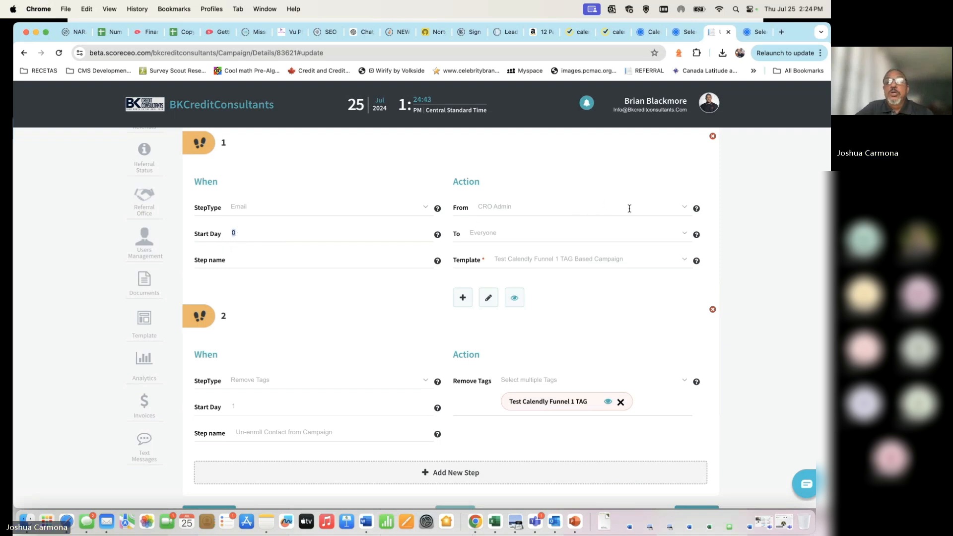
{"action": "left_click", "coordinate": [685, 207]}
{"action": "left_click", "coordinate": [562, 225]}
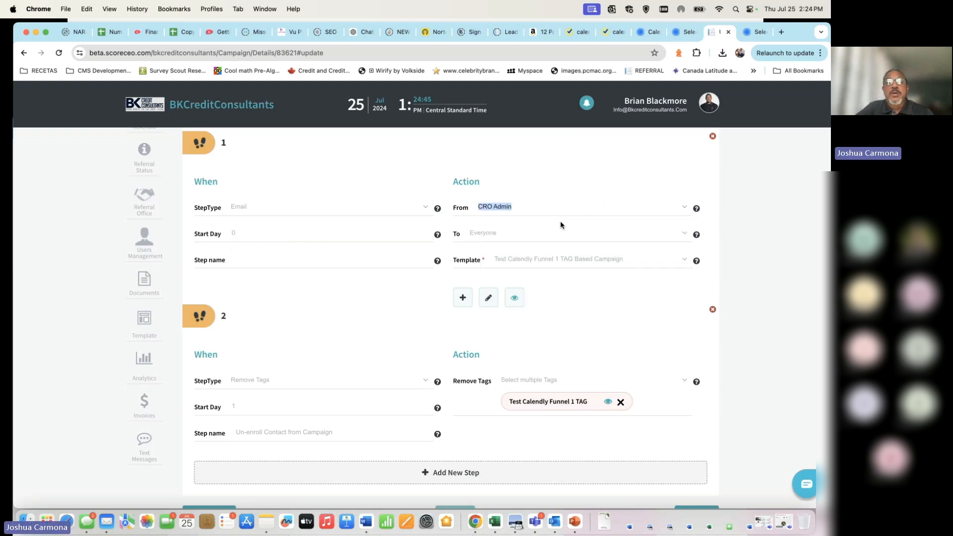
{"action": "left_click", "coordinate": [688, 208]}
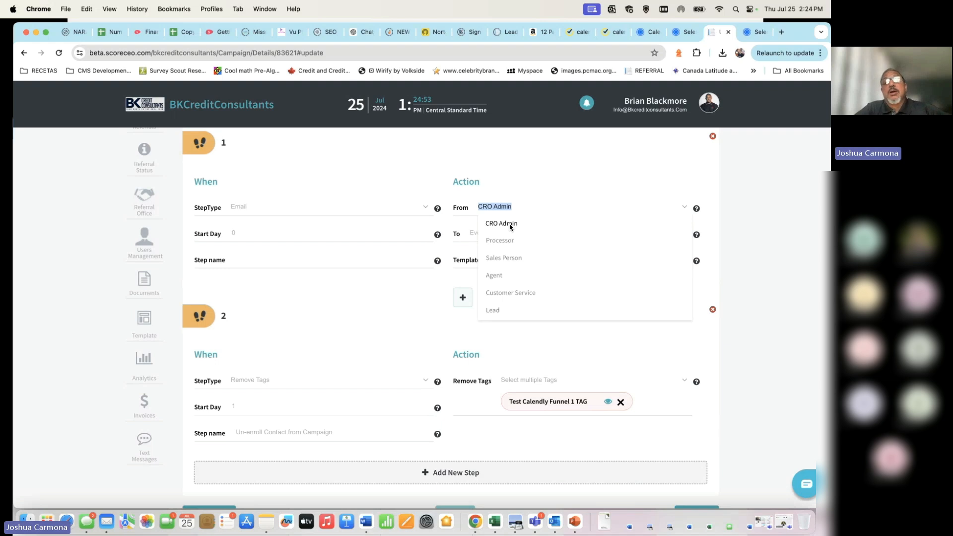
{"action": "left_click", "coordinate": [545, 169]}
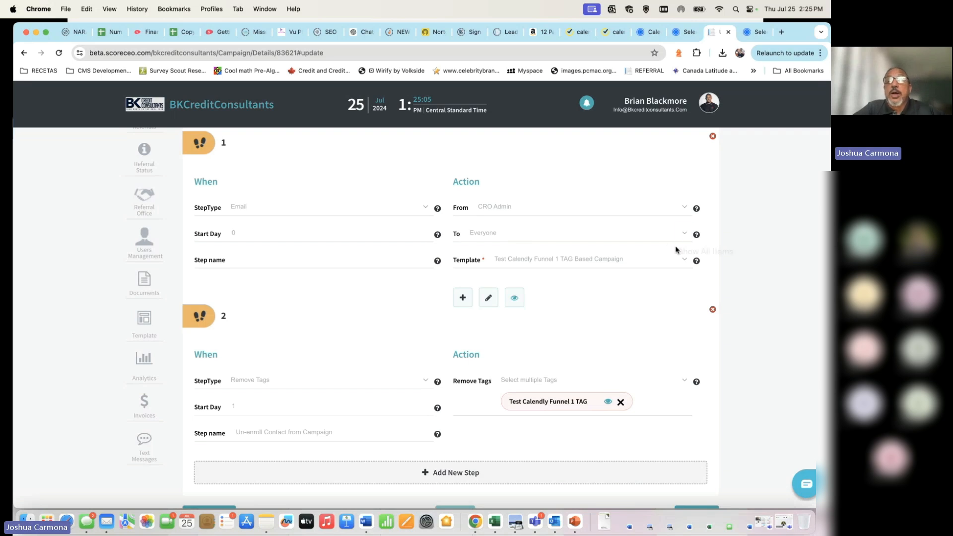
{"action": "left_click", "coordinate": [645, 262]}
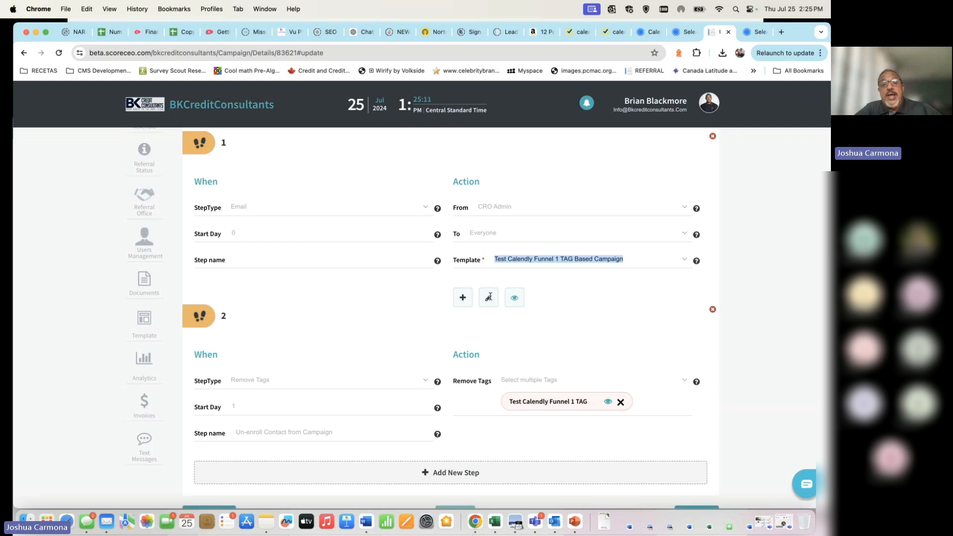
{"action": "left_click", "coordinate": [516, 298]}
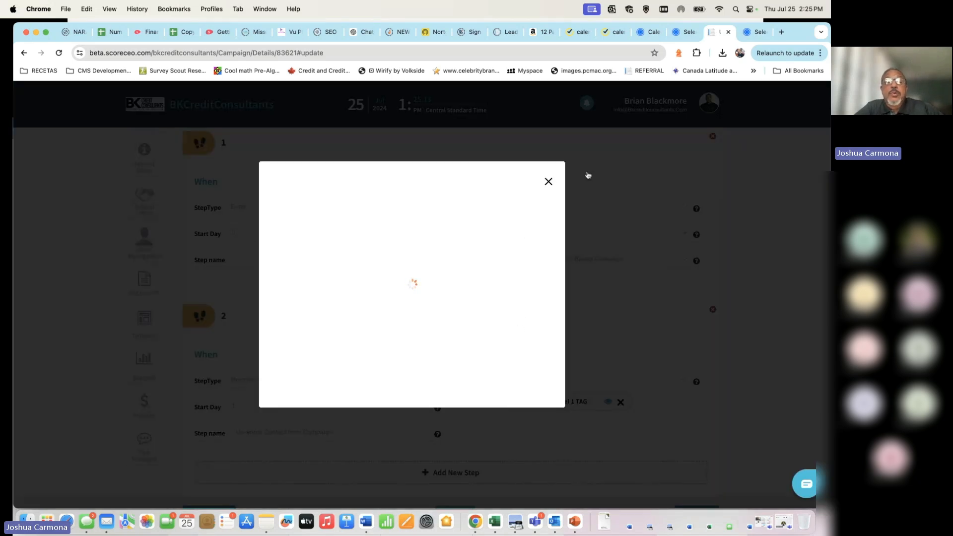
{"action": "scroll", "coordinate": [400, 322], "scroll_direction": "down", "scroll_amount": 10}
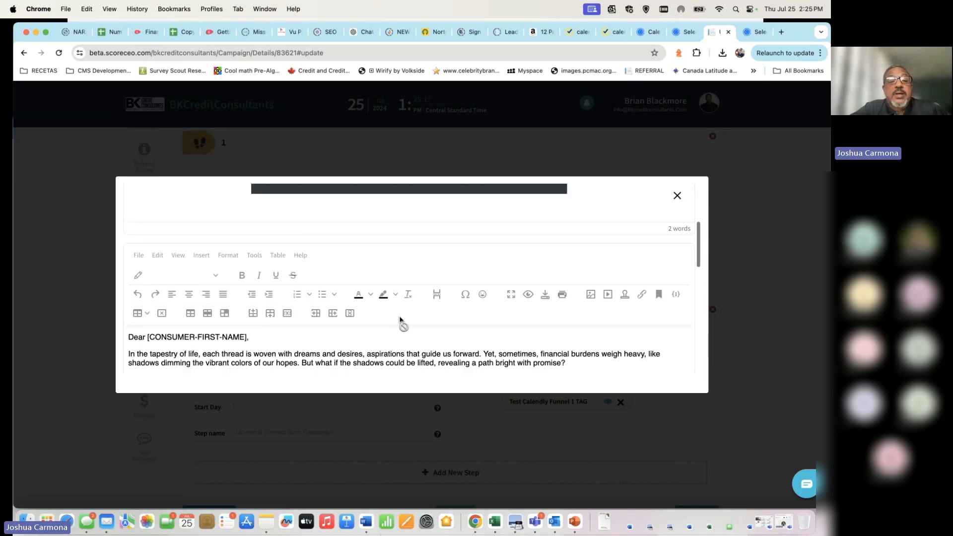
{"action": "scroll", "coordinate": [401, 316], "scroll_direction": "up", "scroll_amount": 8}
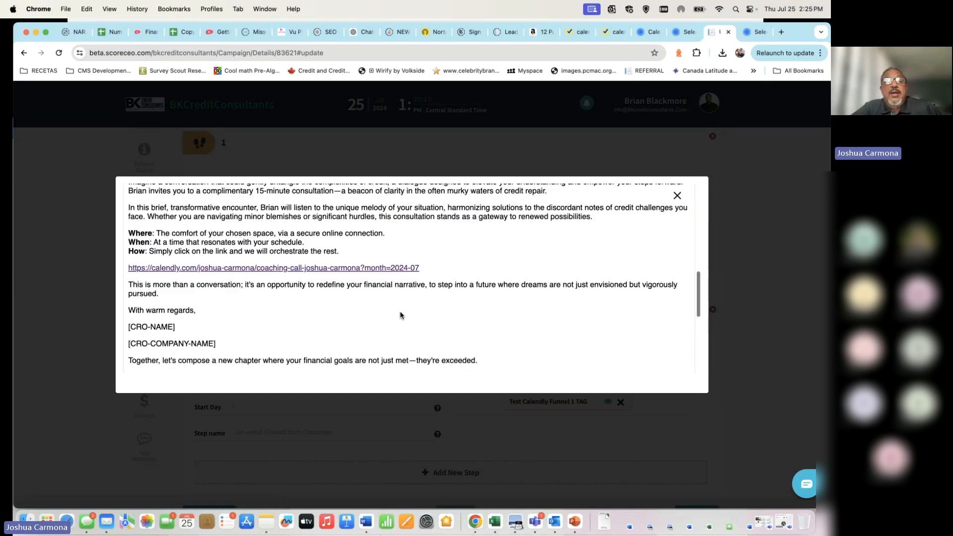
{"action": "scroll", "coordinate": [400, 312], "scroll_direction": "down", "scroll_amount": 3}
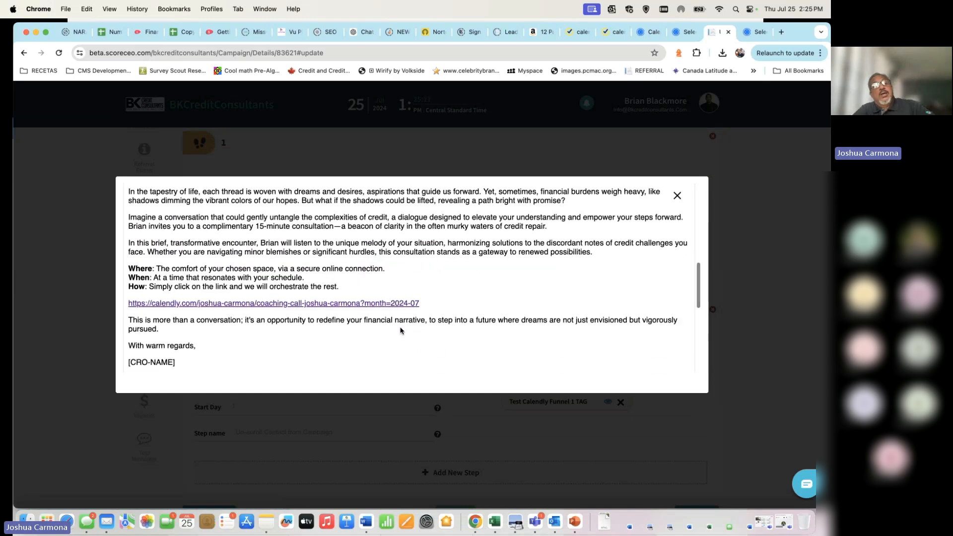
{"action": "scroll", "coordinate": [415, 304], "scroll_direction": "up", "scroll_amount": 1}
{"action": "scroll", "coordinate": [407, 304], "scroll_direction": "down", "scroll_amount": 1}
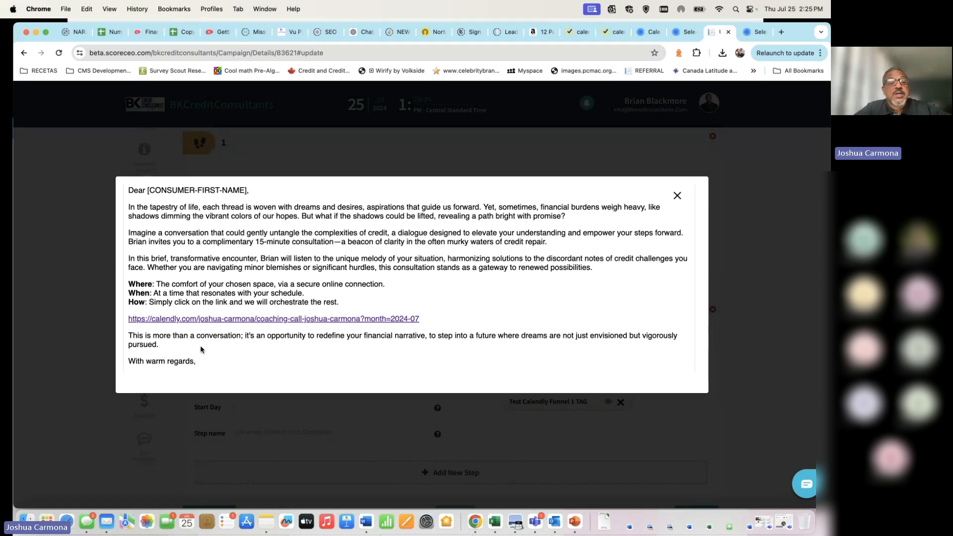
{"action": "scroll", "coordinate": [208, 350], "scroll_direction": "up", "scroll_amount": 2}
{"action": "scroll", "coordinate": [211, 349], "scroll_direction": "down", "scroll_amount": 3}
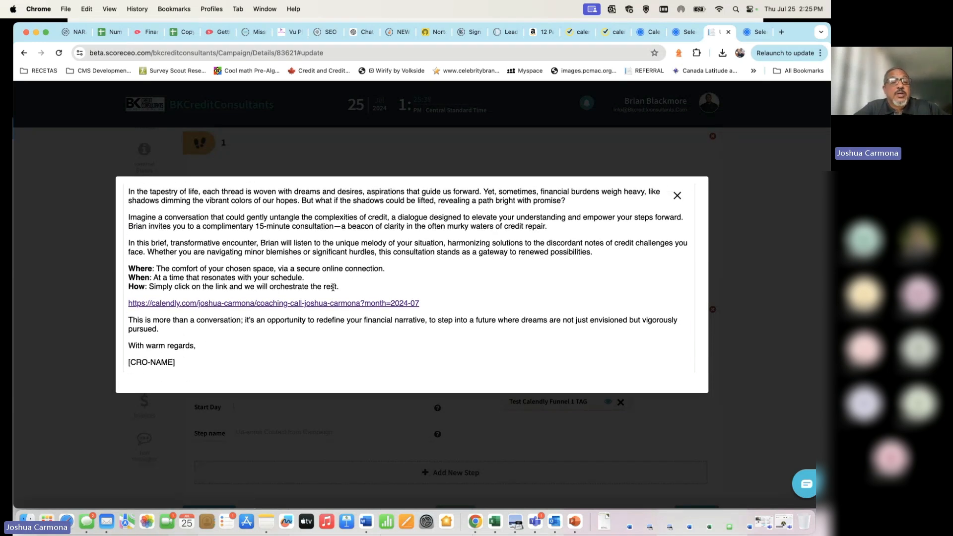
{"action": "right_click", "coordinate": [311, 305]}
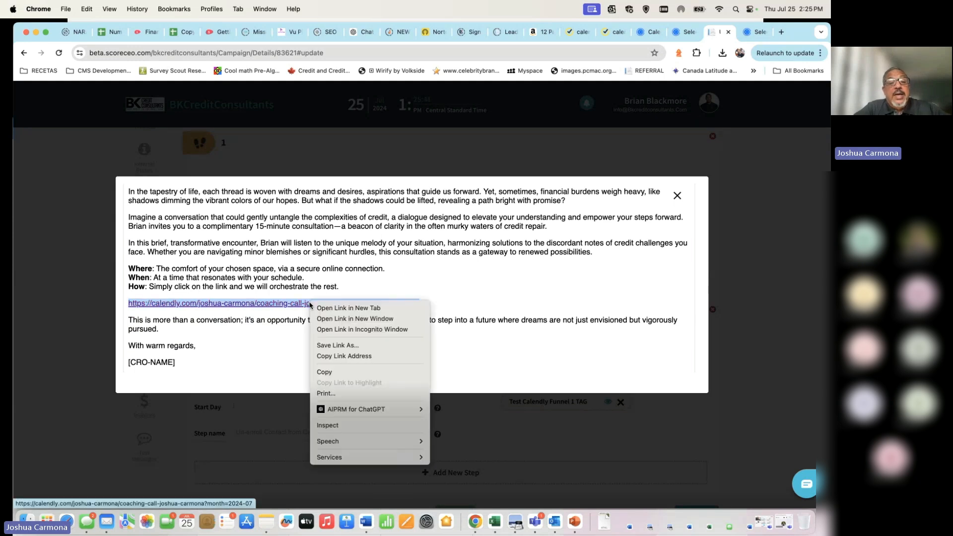
{"action": "key", "text": "Escape"}
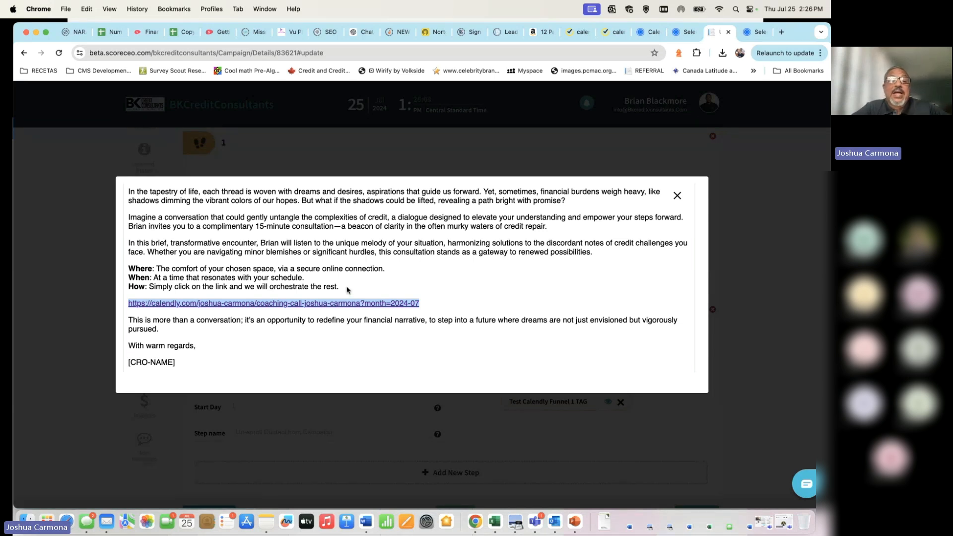
{"action": "left_click", "coordinate": [453, 301]}
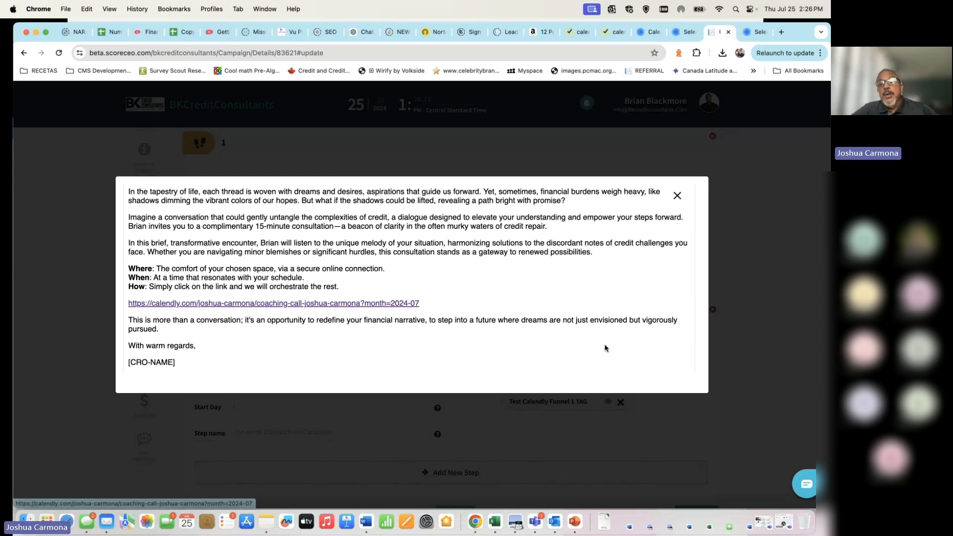
{"action": "left_click", "coordinate": [678, 196]}
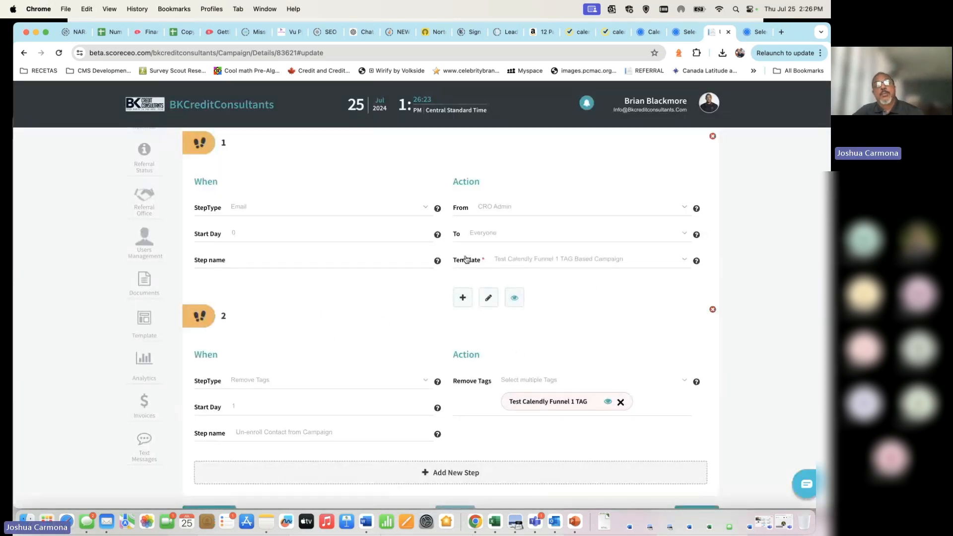
{"action": "left_click", "coordinate": [464, 298]}
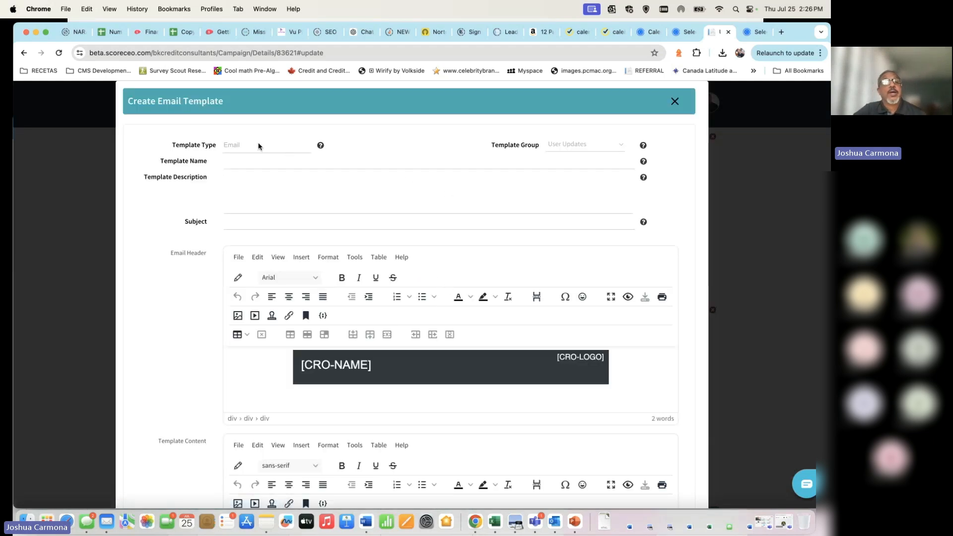
{"action": "left_click", "coordinate": [621, 144]}
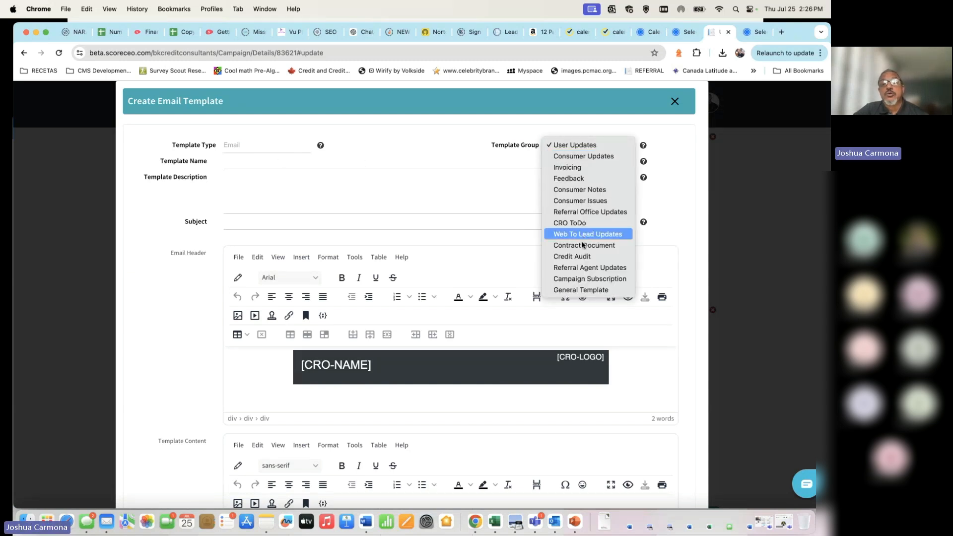
{"action": "left_click", "coordinate": [581, 291]}
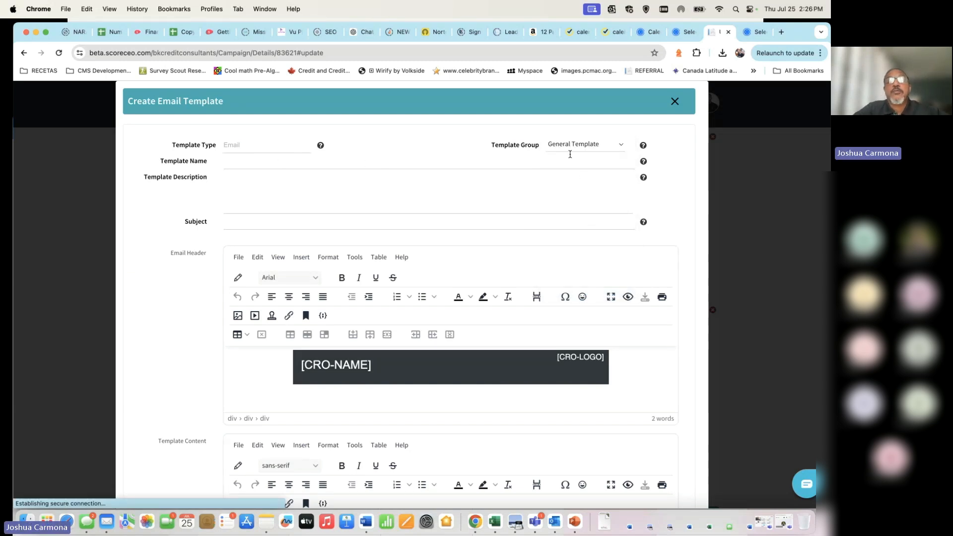
{"action": "left_click", "coordinate": [367, 164]}
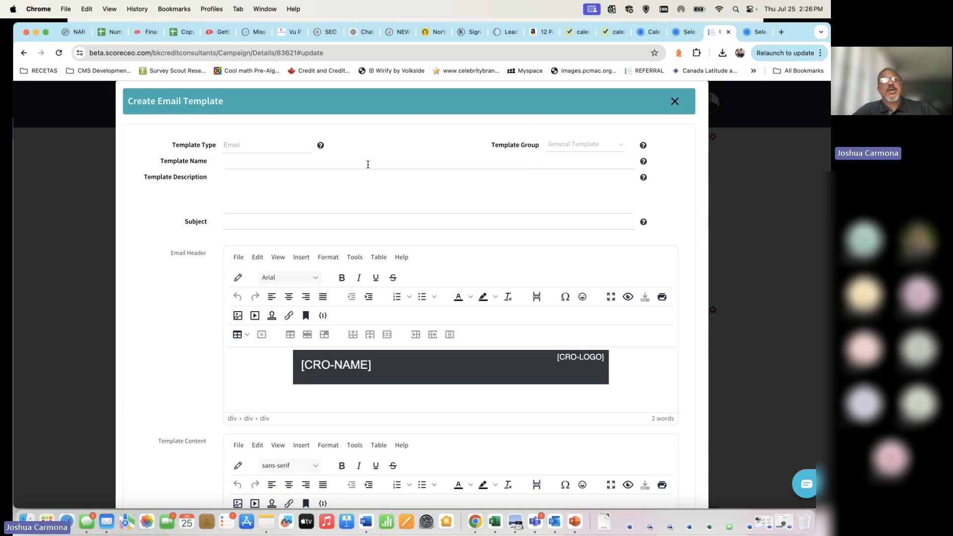
{"action": "type", "text": "a;fjvne;fkvnj"}
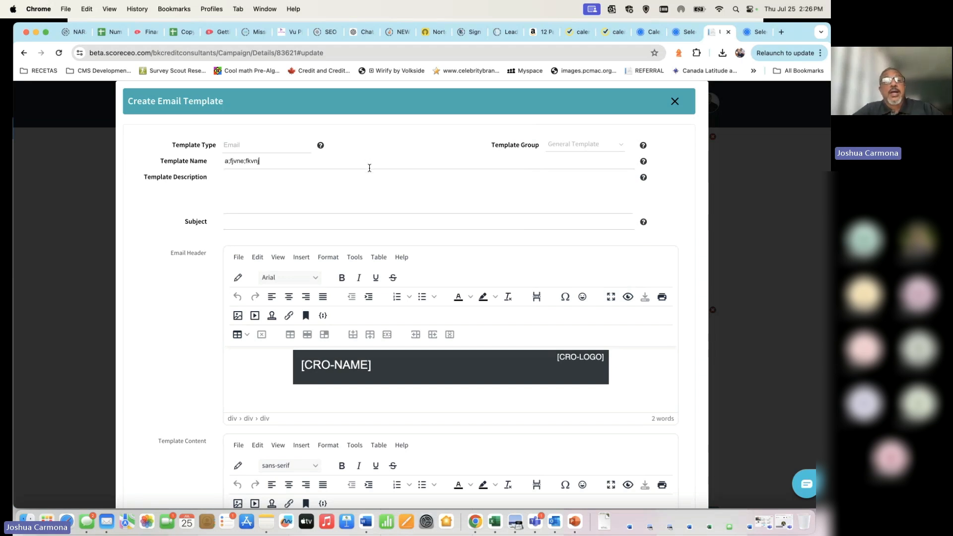
{"action": "left_click", "coordinate": [375, 171]}
{"action": "type", "text": "adfeqfg"}
{"action": "left_click", "coordinate": [325, 222]}
{"action": "type", "text": "erfqerfgqfwfg"}
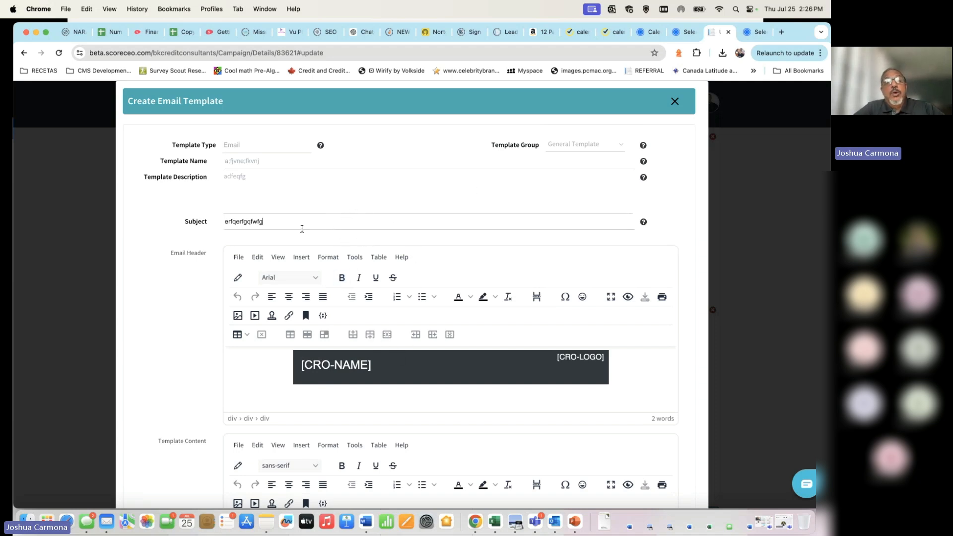
{"action": "left_click_drag", "start_coordinate": [276, 222], "coordinate": [209, 223]}
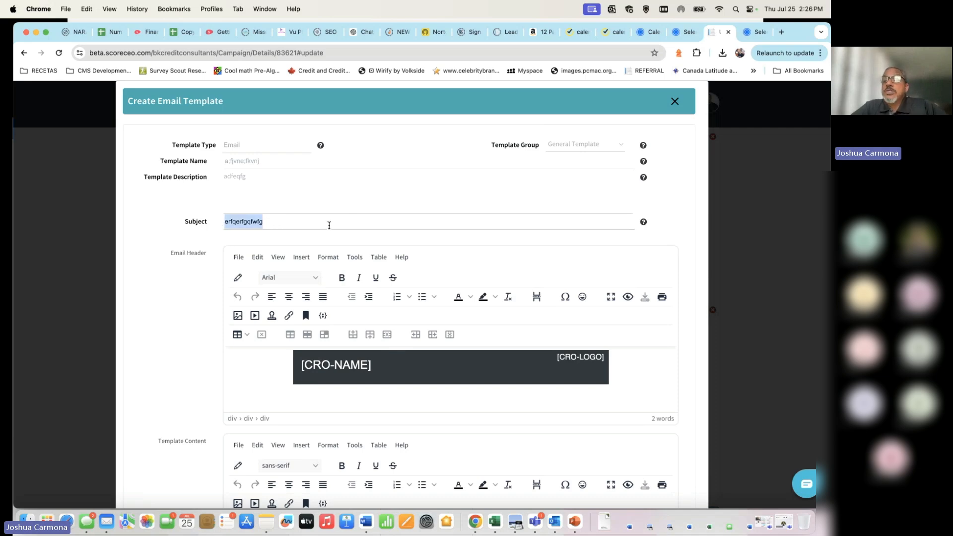
{"action": "scroll", "coordinate": [371, 293], "scroll_direction": "down", "scroll_amount": 10}
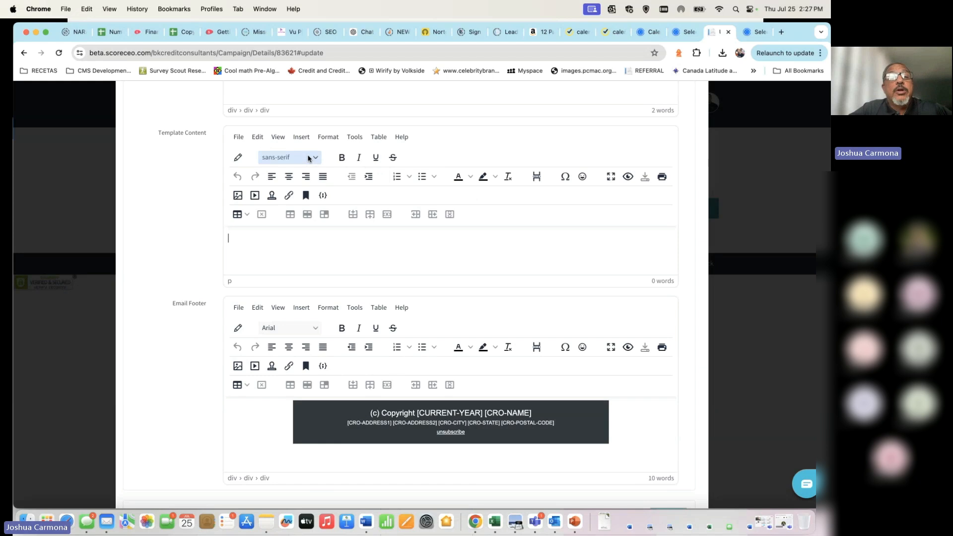
Step: Begin the email body with 'Dear [CONSUMER-FIRST-NAME],' as a merge field, followed by blank lines
{"action": "left_click", "coordinate": [239, 158]}
{"action": "left_click", "coordinate": [521, 258]}
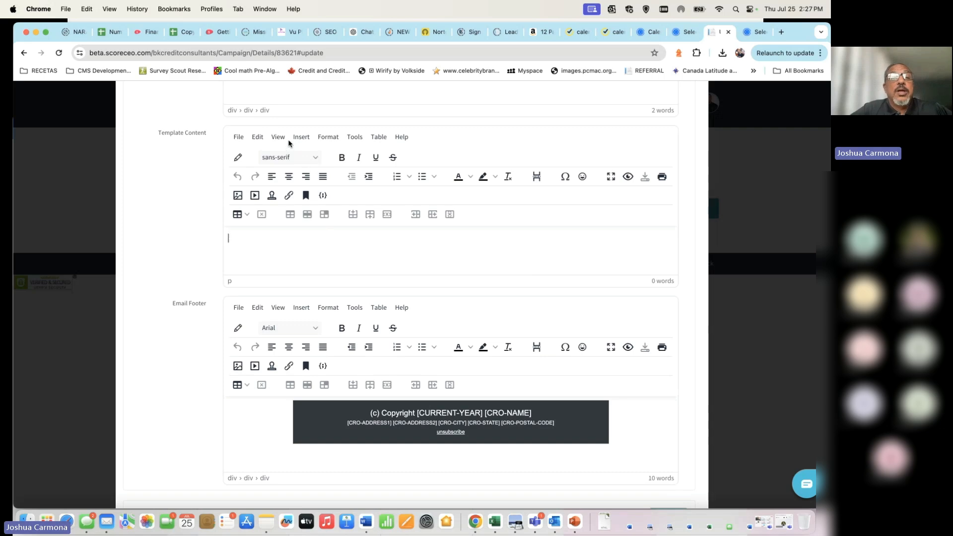
{"action": "left_click", "coordinate": [239, 159]}
{"action": "left_click", "coordinate": [524, 304]}
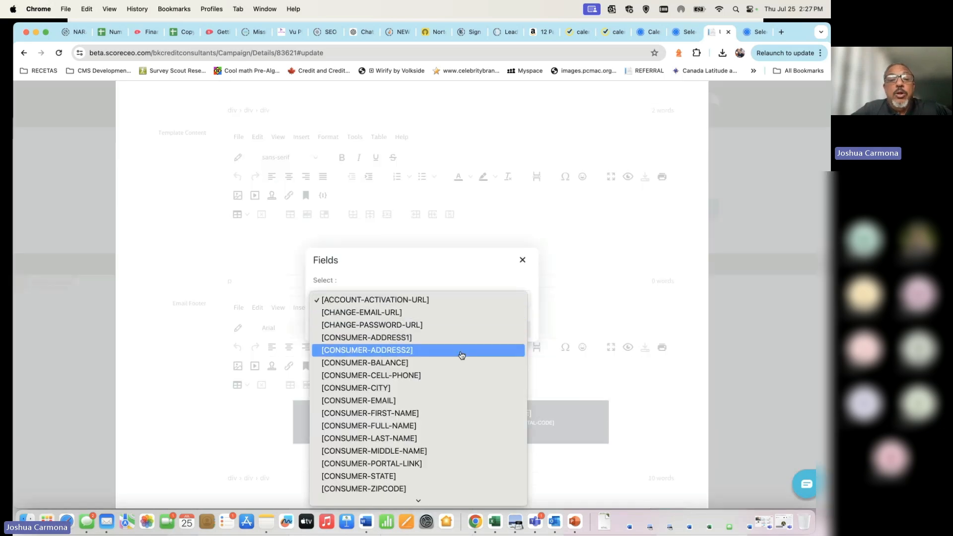
{"action": "scroll", "coordinate": [462, 355], "scroll_direction": "down", "scroll_amount": 15}
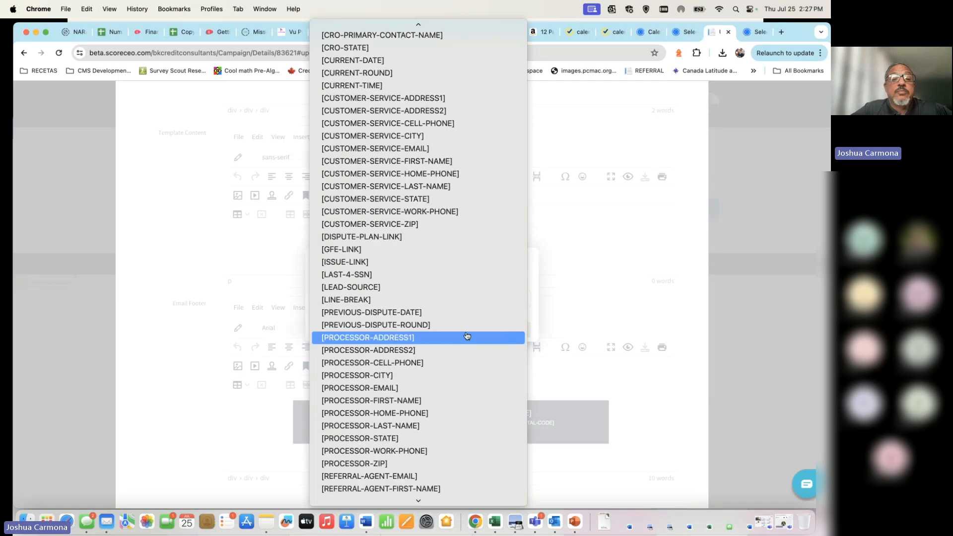
{"action": "scroll", "coordinate": [467, 336], "scroll_direction": "down", "scroll_amount": 8}
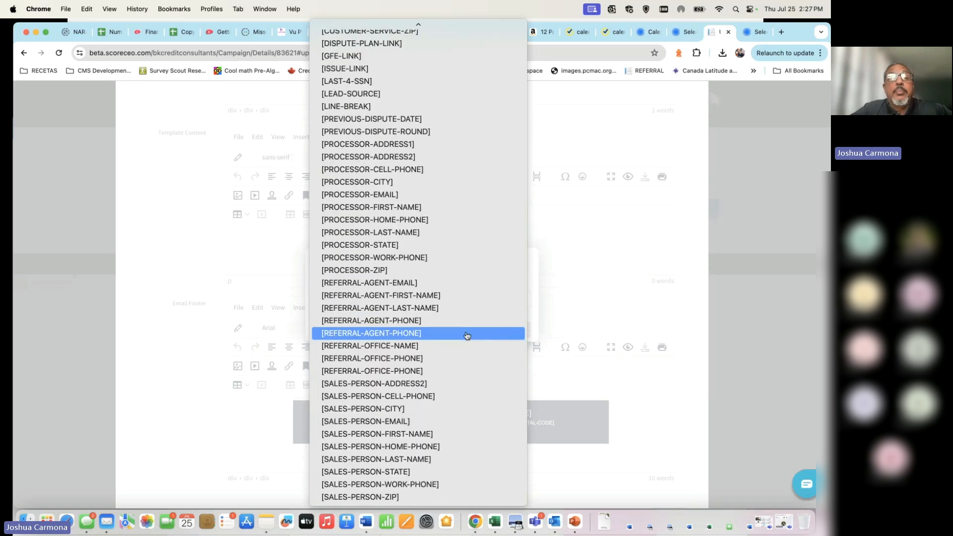
{"action": "scroll", "coordinate": [467, 336], "scroll_direction": "up", "scroll_amount": 10}
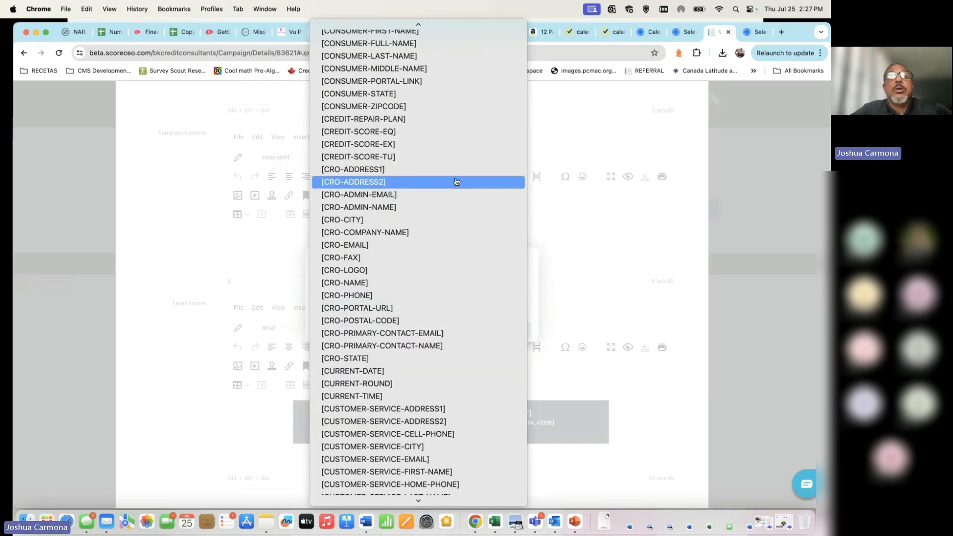
{"action": "scroll", "coordinate": [457, 181], "scroll_direction": "up", "scroll_amount": 5}
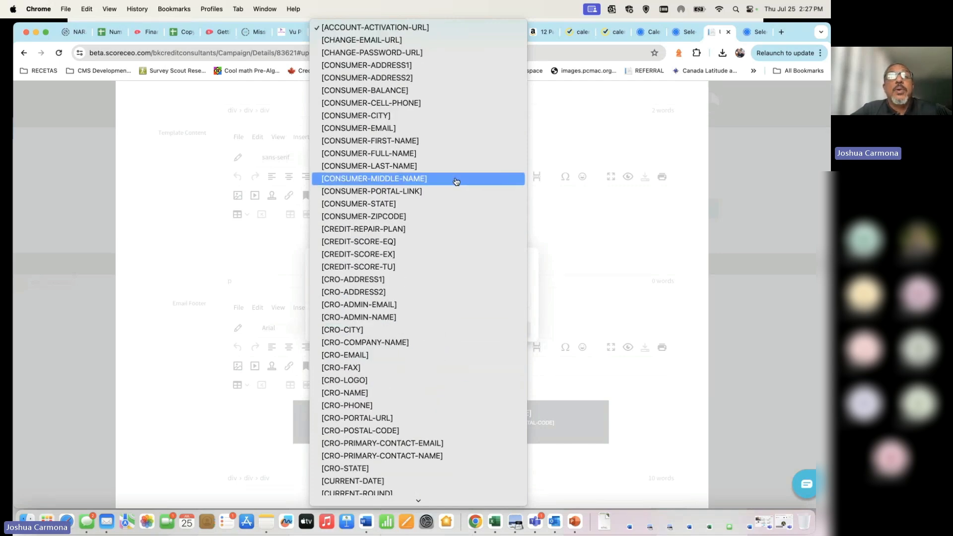
{"action": "left_click", "coordinate": [471, 142]}
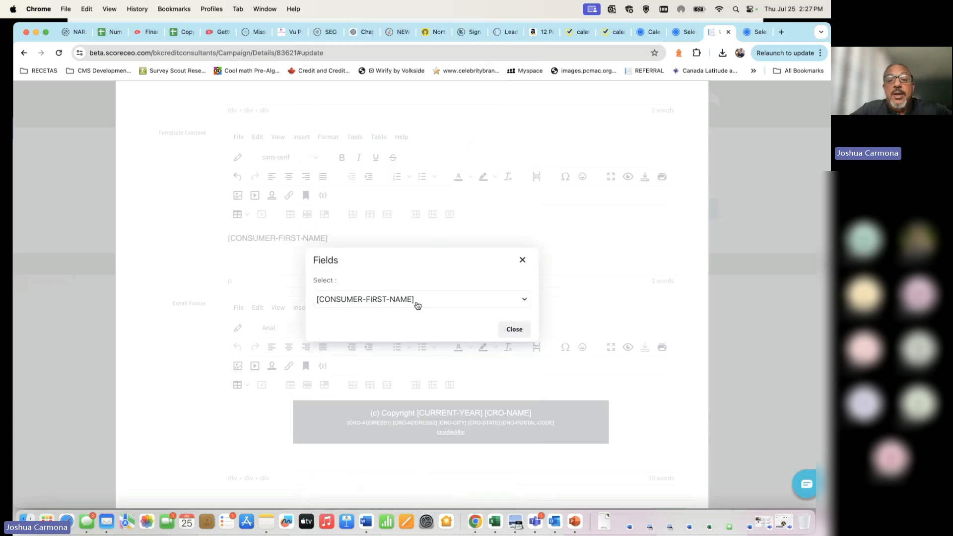
{"action": "left_click", "coordinate": [517, 330]}
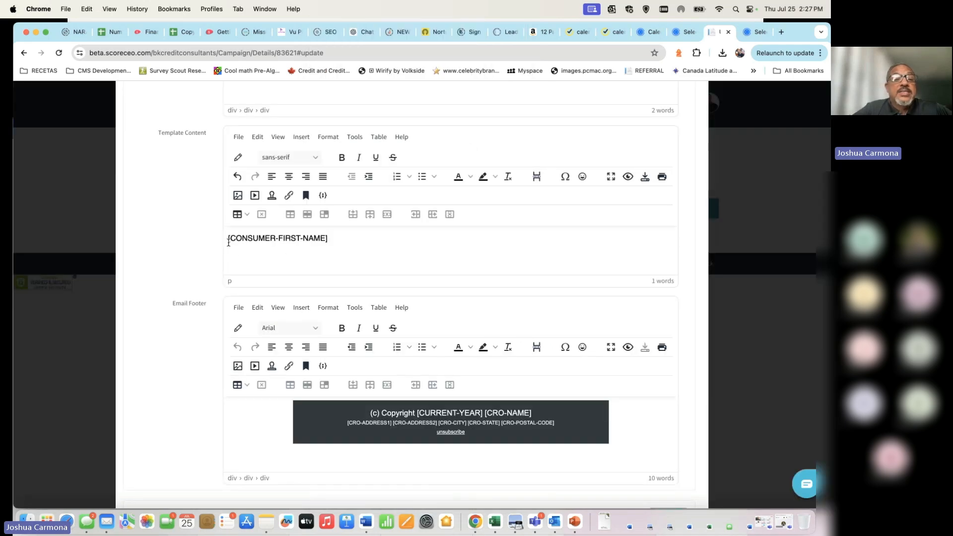
{"action": "type", "text": "Dear"}
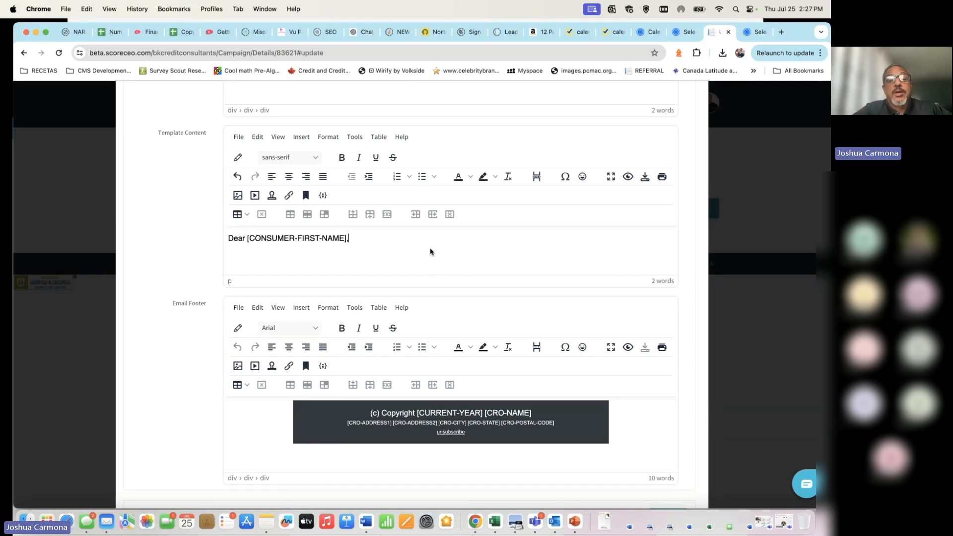
{"action": "key", "text": "Return"}
{"action": "key", "text": "Return"}
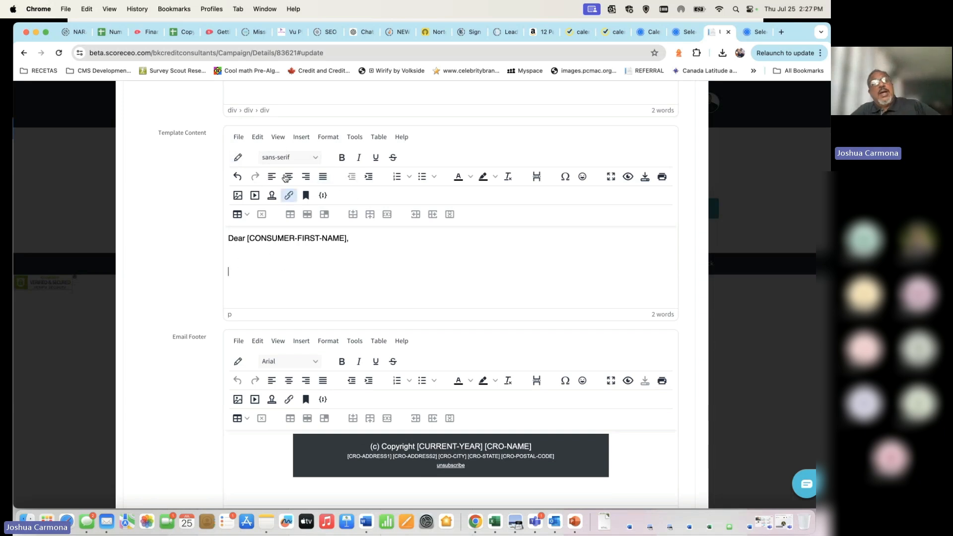
{"action": "left_click", "coordinate": [238, 157]}
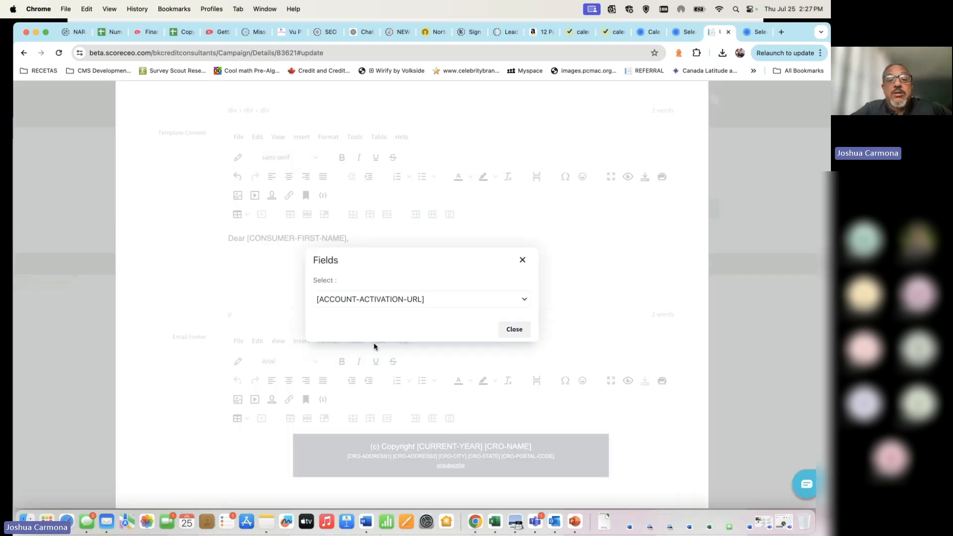
{"action": "left_click", "coordinate": [510, 301]}
{"action": "scroll", "coordinate": [420, 364], "scroll_direction": "down", "scroll_amount": 10}
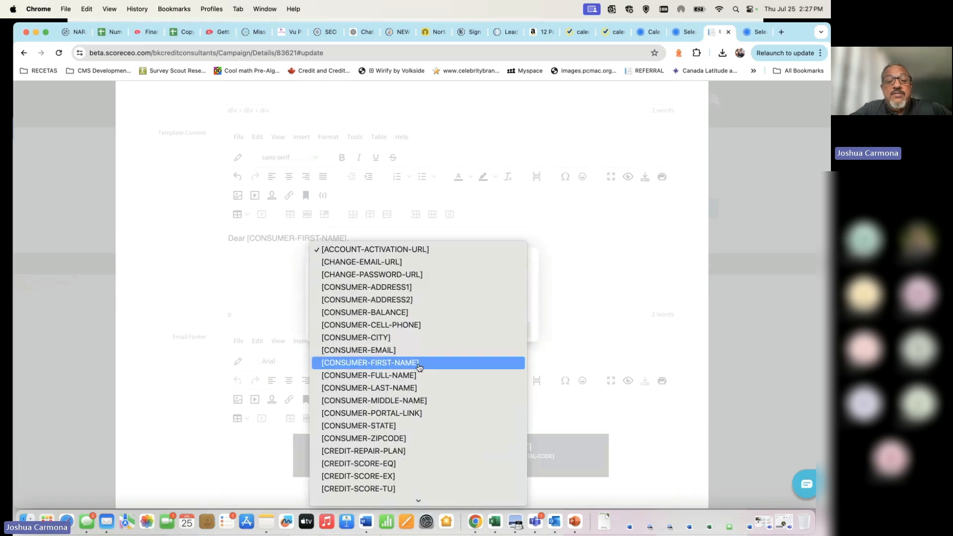
{"action": "scroll", "coordinate": [420, 364], "scroll_direction": "down", "scroll_amount": 10}
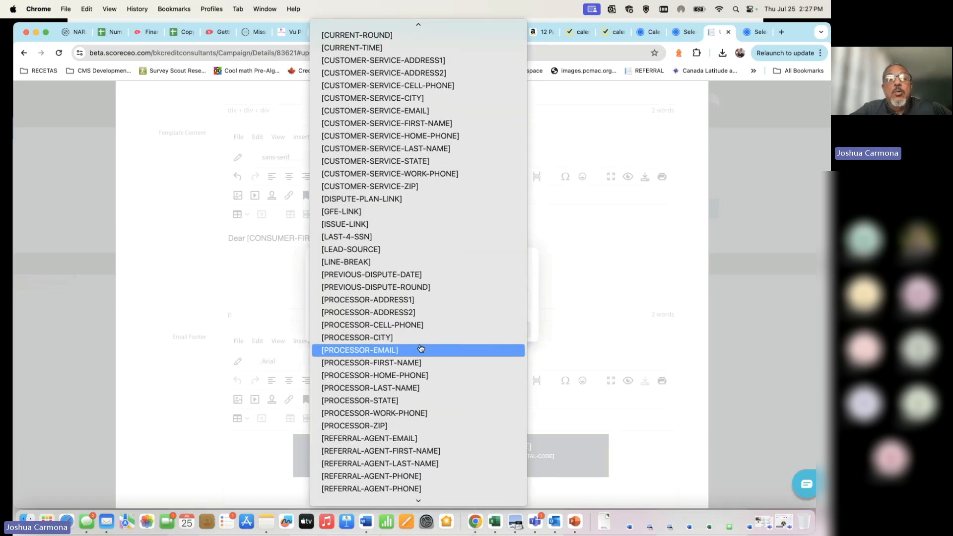
{"action": "scroll", "coordinate": [420, 348], "scroll_direction": "up", "scroll_amount": 5}
{"action": "scroll", "coordinate": [420, 347], "scroll_direction": "down", "scroll_amount": 8}
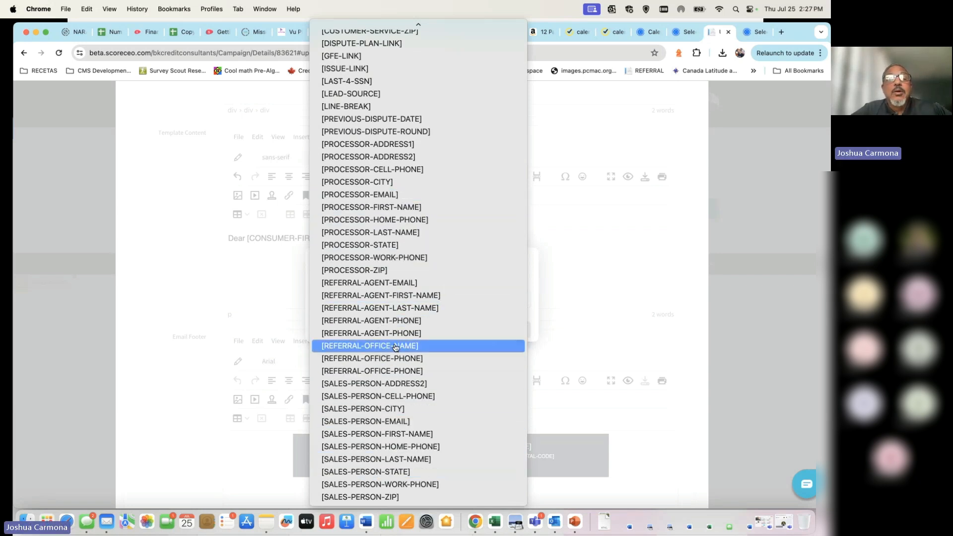
{"action": "scroll", "coordinate": [397, 348], "scroll_direction": "up", "scroll_amount": 8}
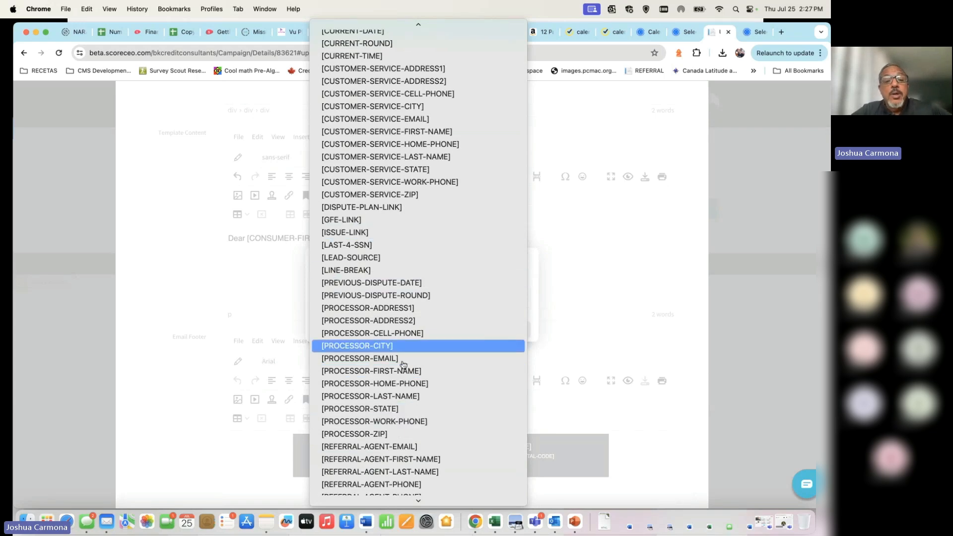
{"action": "scroll", "coordinate": [417, 347], "scroll_direction": "down", "scroll_amount": 6}
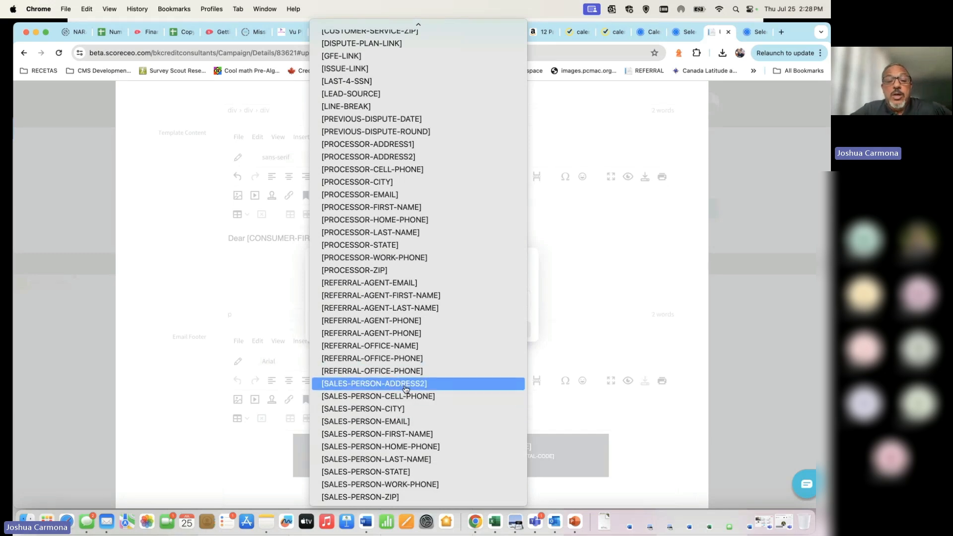
{"action": "scroll", "coordinate": [435, 395], "scroll_direction": "up", "scroll_amount": 15}
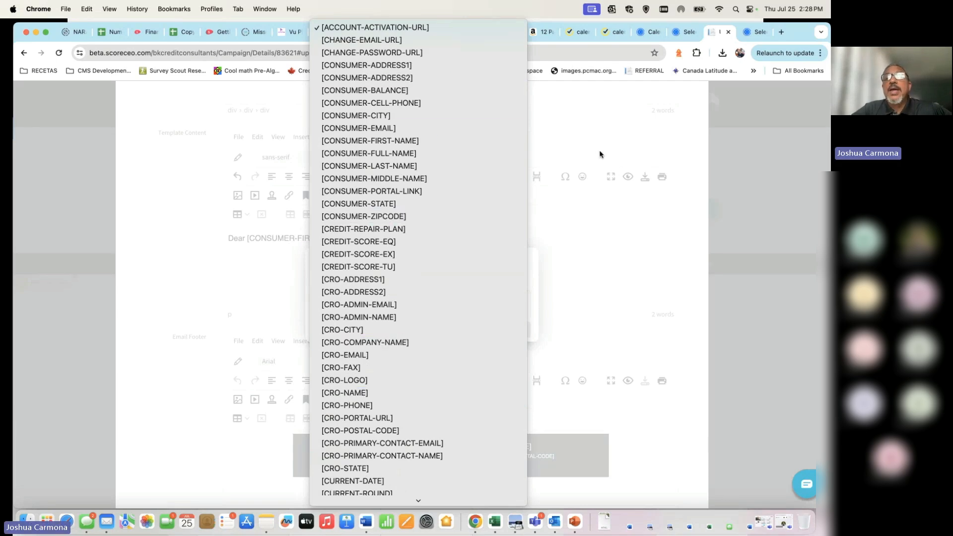
{"action": "left_click", "coordinate": [770, 199]}
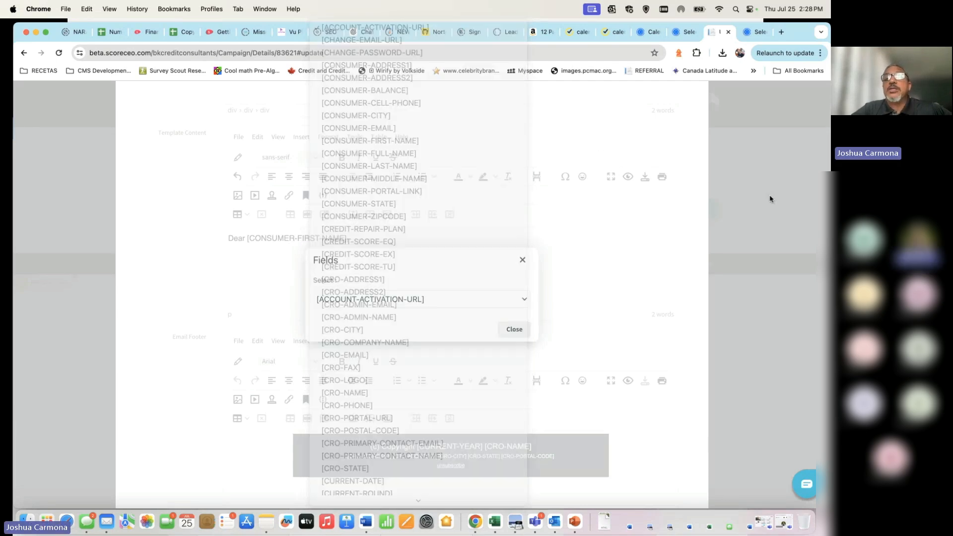
{"action": "left_click", "coordinate": [523, 261]}
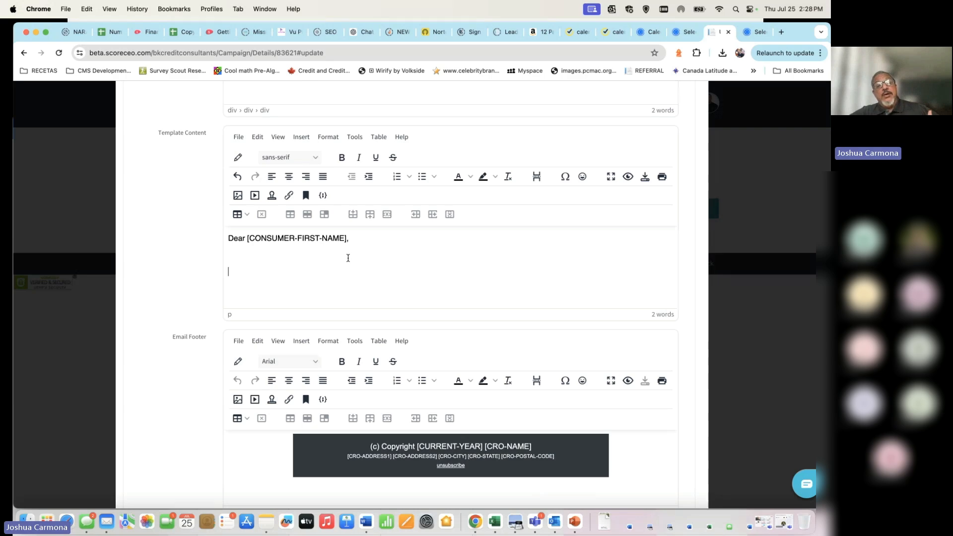
Step: Review the template's name and subject, leaving the group as General Template
{"action": "scroll", "coordinate": [348, 257], "scroll_direction": "up", "scroll_amount": 6}
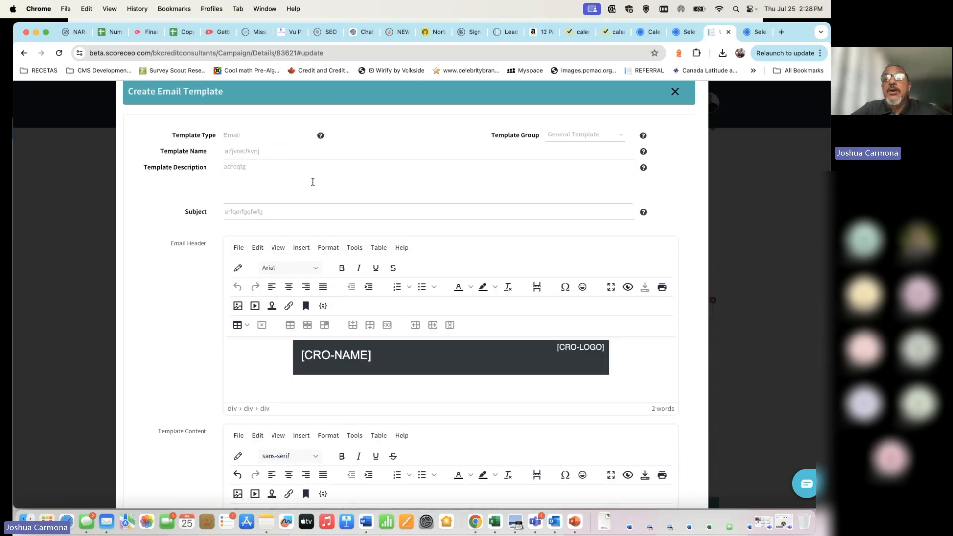
{"action": "left_click", "coordinate": [622, 136]}
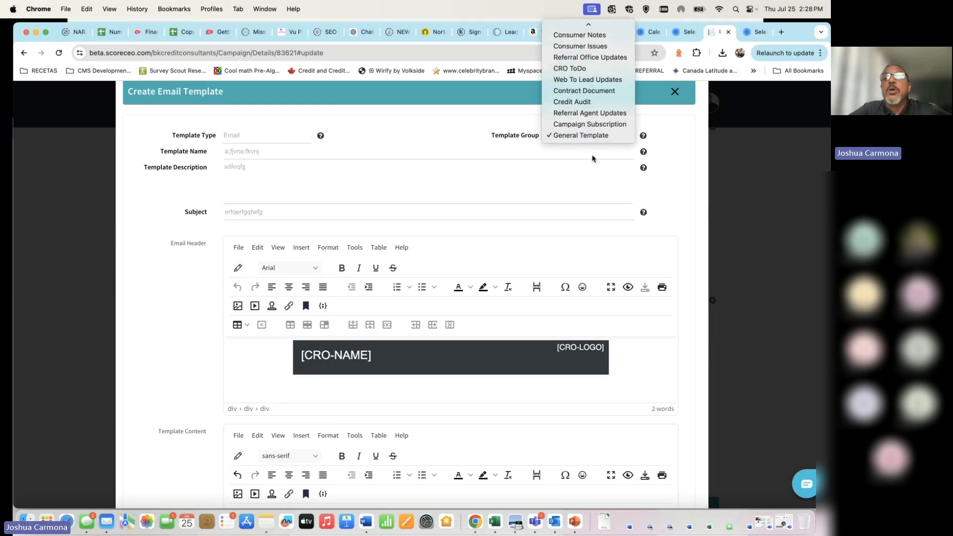
{"action": "left_click", "coordinate": [492, 121]}
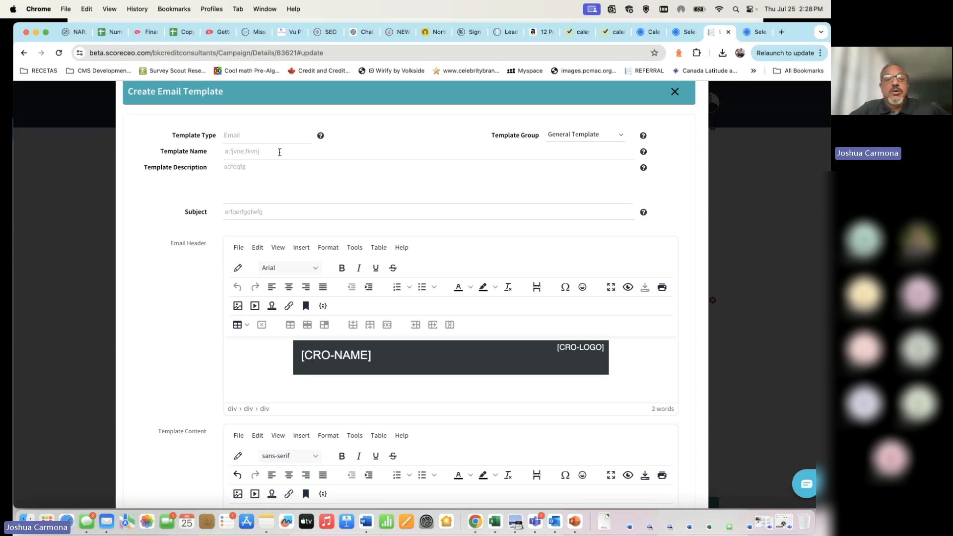
{"action": "double_click", "coordinate": [284, 214]}
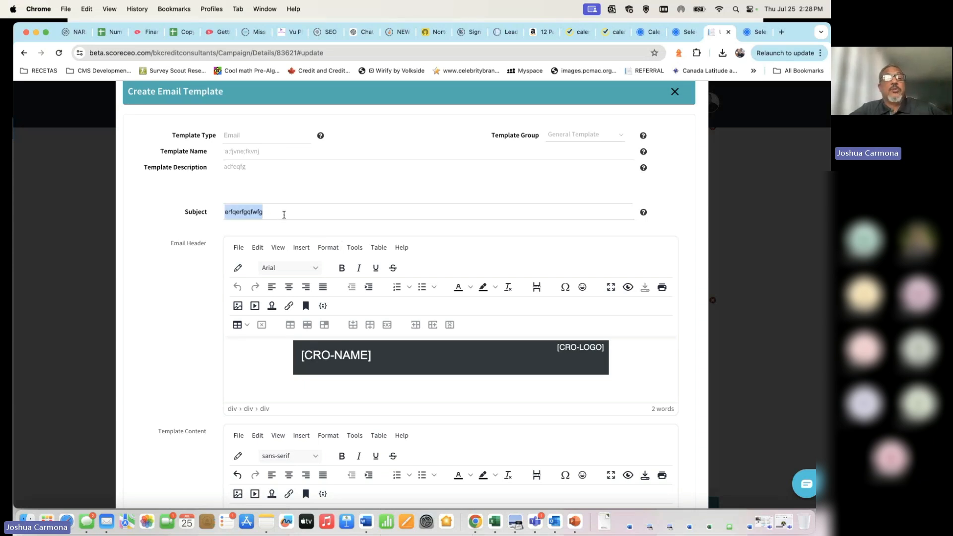
{"action": "double_click", "coordinate": [291, 153]}
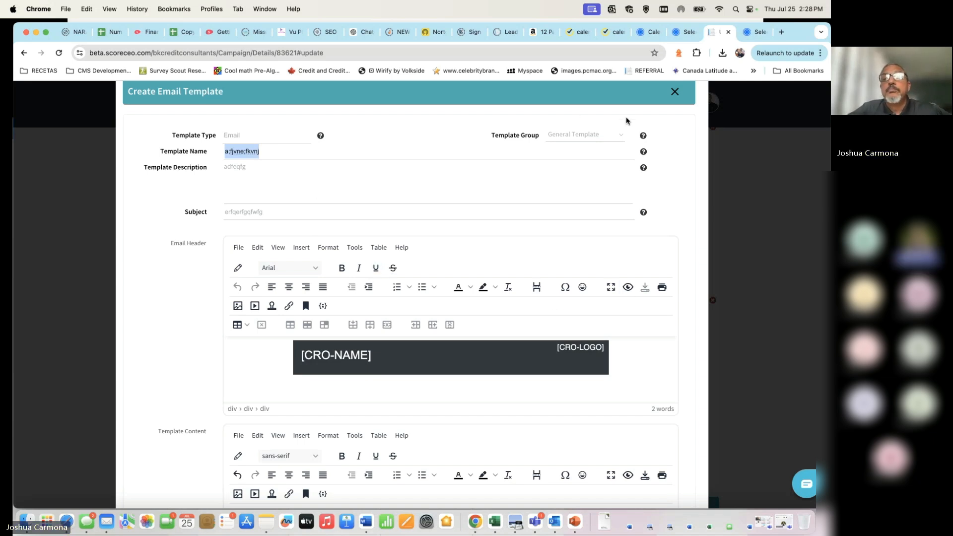
Step: Scroll through the draft email template and close it without saving
{"action": "scroll", "coordinate": [666, 181], "scroll_direction": "up", "scroll_amount": 1}
{"action": "scroll", "coordinate": [575, 268], "scroll_direction": "down", "scroll_amount": 5}
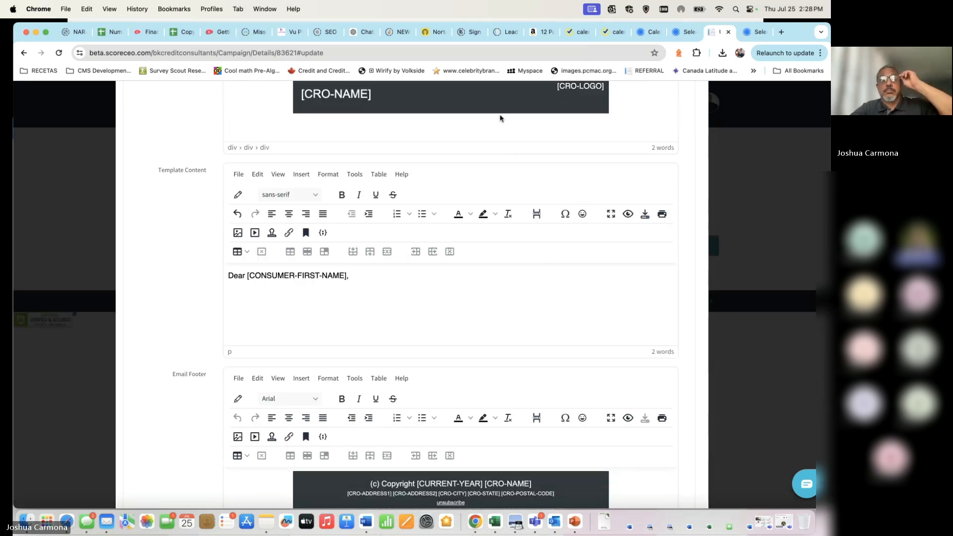
{"action": "scroll", "coordinate": [609, 196], "scroll_direction": "up", "scroll_amount": 1}
{"action": "scroll", "coordinate": [610, 197], "scroll_direction": "up", "scroll_amount": 1}
{"action": "scroll", "coordinate": [610, 196], "scroll_direction": "down", "scroll_amount": 2}
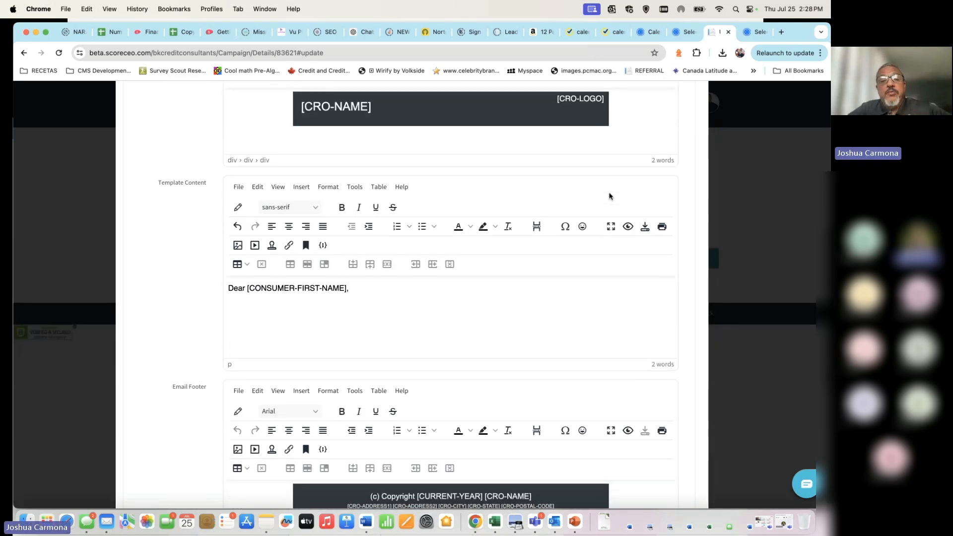
{"action": "scroll", "coordinate": [610, 196], "scroll_direction": "down", "scroll_amount": 2}
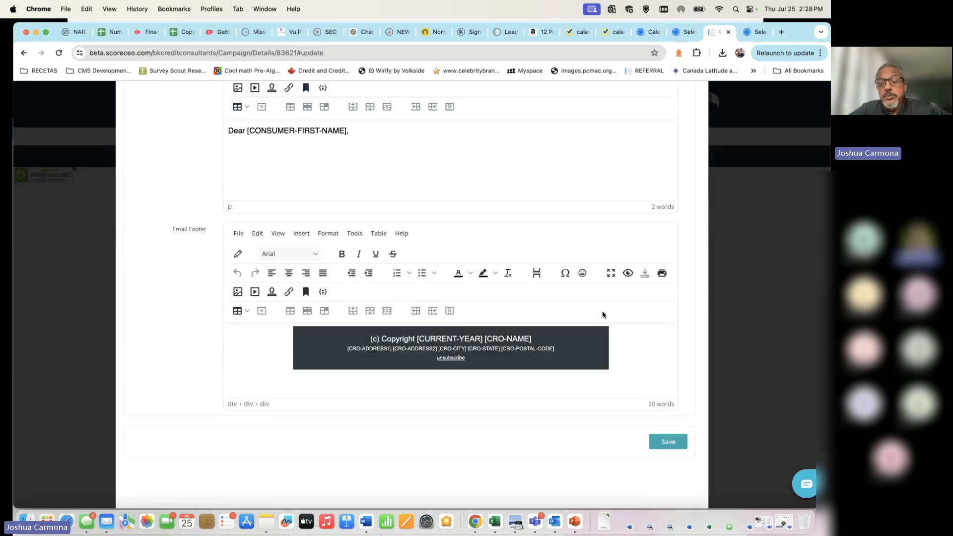
{"action": "scroll", "coordinate": [603, 314], "scroll_direction": "up", "scroll_amount": 2}
{"action": "scroll", "coordinate": [603, 314], "scroll_direction": "up", "scroll_amount": 3}
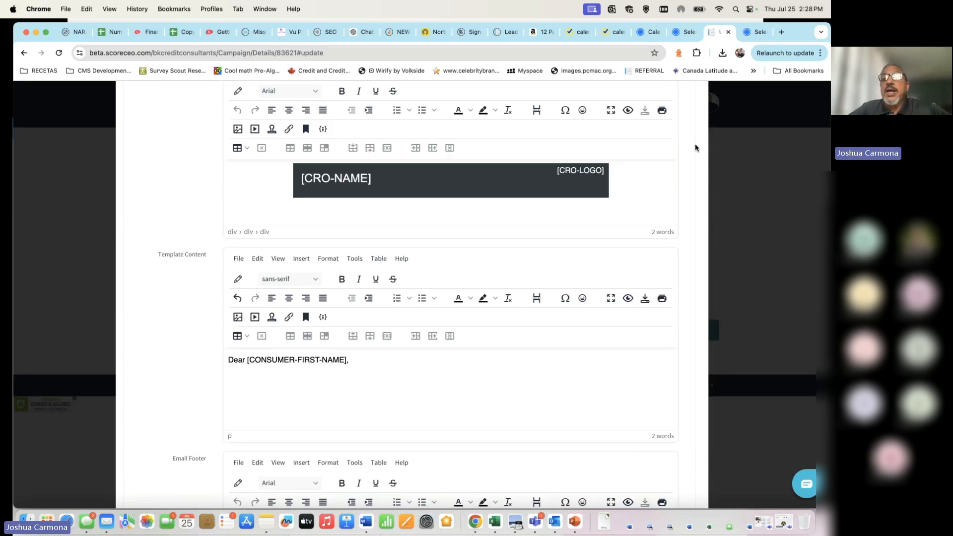
{"action": "scroll", "coordinate": [697, 149], "scroll_direction": "up", "scroll_amount": 4}
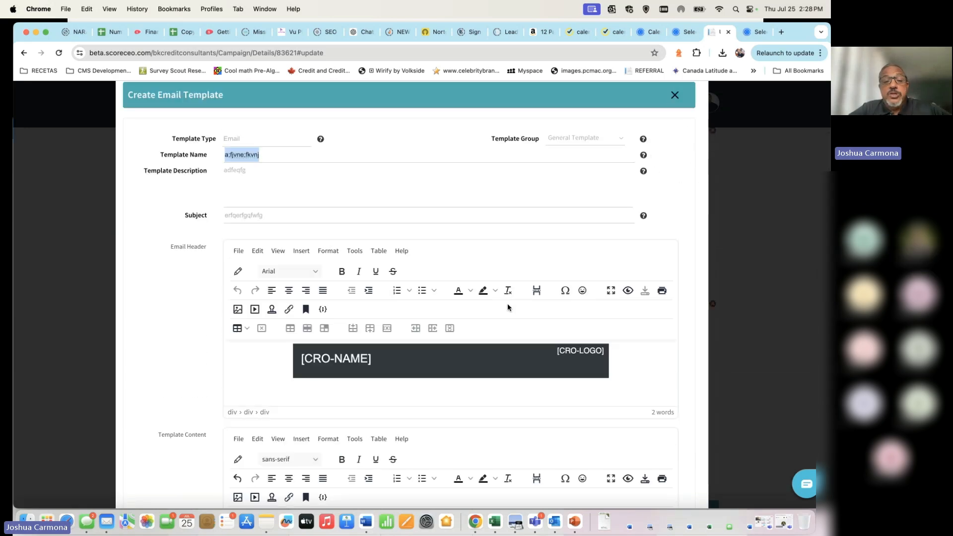
{"action": "left_click", "coordinate": [675, 97]}
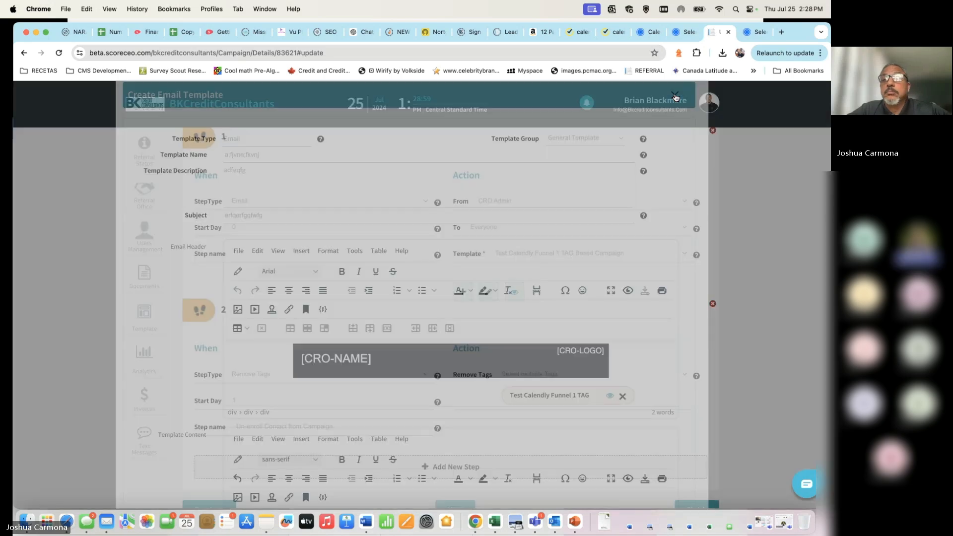
{"action": "scroll", "coordinate": [576, 323], "scroll_direction": "down", "scroll_amount": 3}
{"action": "scroll", "coordinate": [576, 323], "scroll_direction": "up", "scroll_amount": 5}
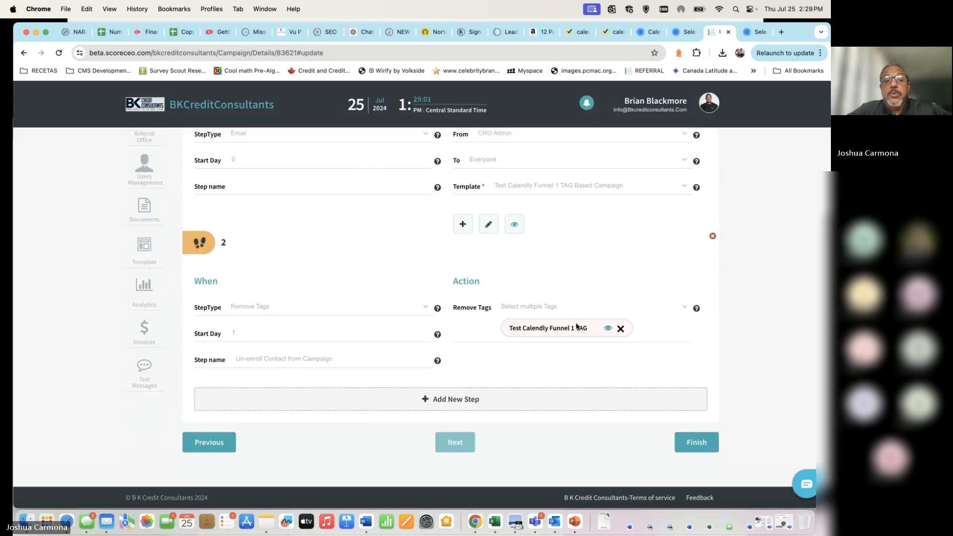
{"action": "scroll", "coordinate": [576, 323], "scroll_direction": "down", "scroll_amount": 2}
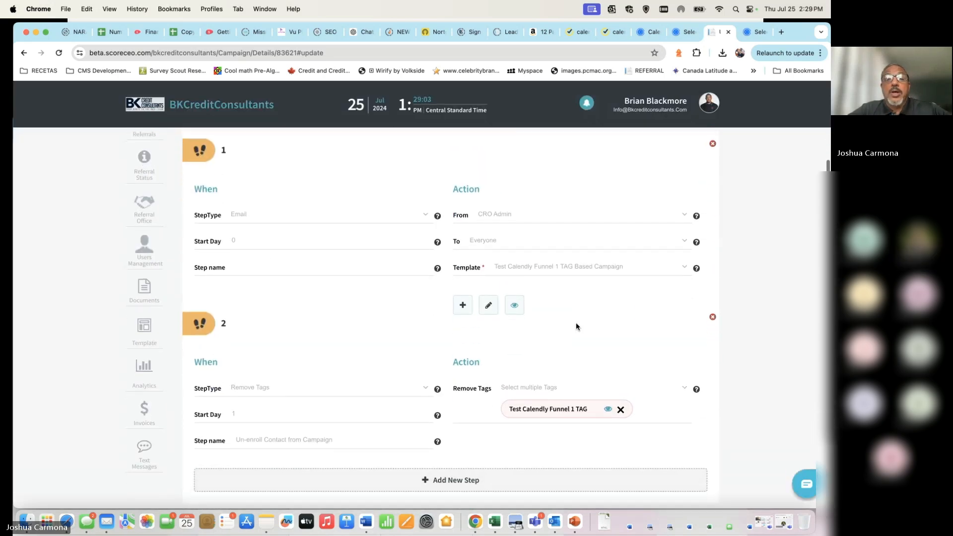
{"action": "scroll", "coordinate": [389, 234], "scroll_direction": "up", "scroll_amount": 4}
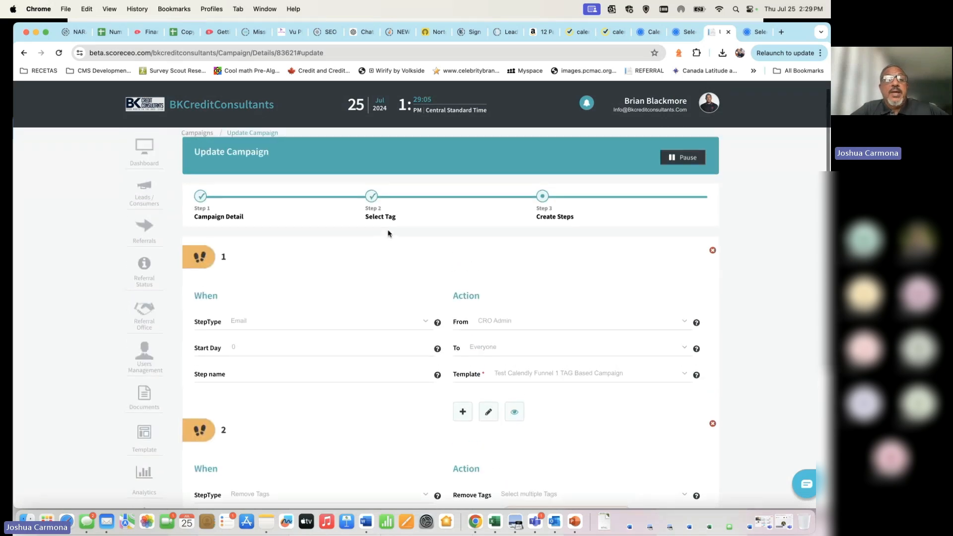
{"action": "scroll", "coordinate": [390, 235], "scroll_direction": "down", "scroll_amount": 3}
{"action": "scroll", "coordinate": [390, 234], "scroll_direction": "down", "scroll_amount": 3}
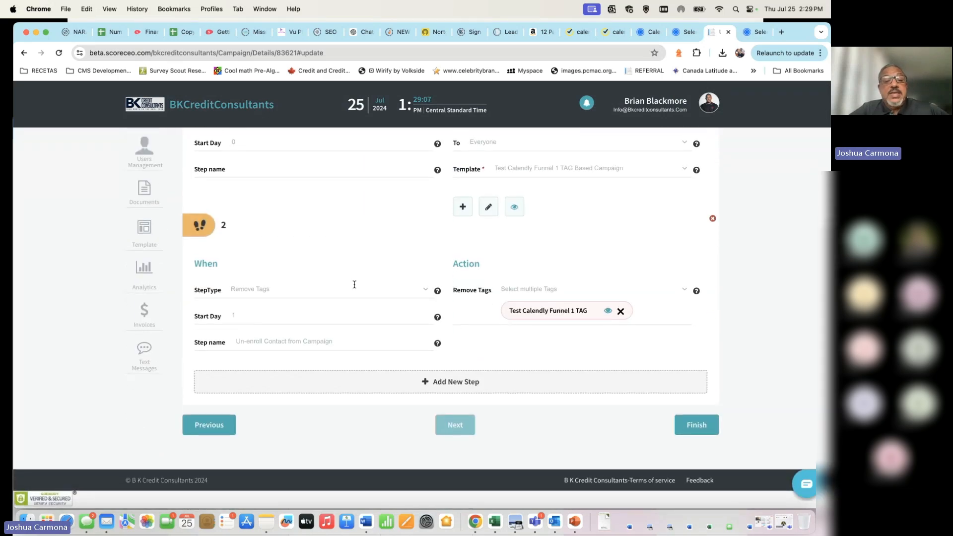
{"action": "left_click", "coordinate": [288, 288]}
{"action": "left_click", "coordinate": [292, 286]}
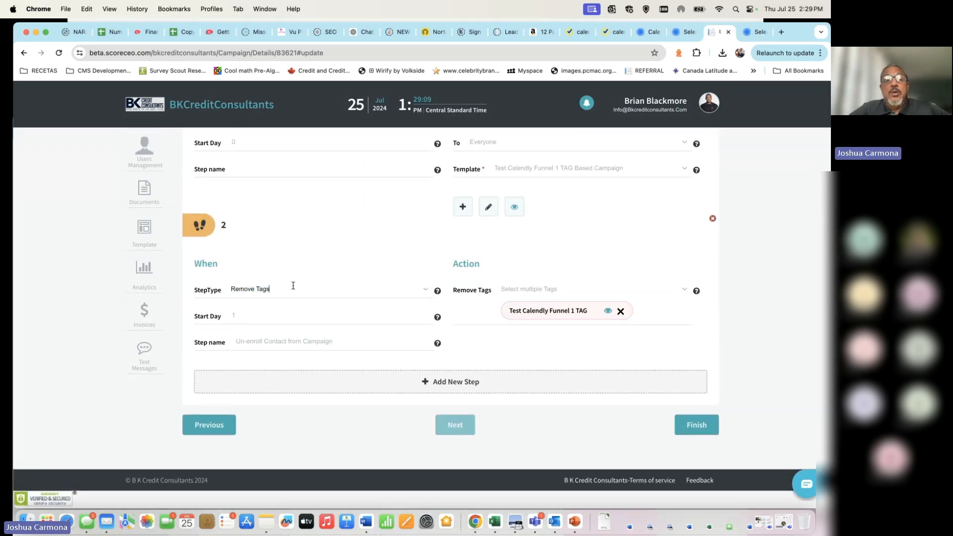
{"action": "left_click", "coordinate": [244, 147]}
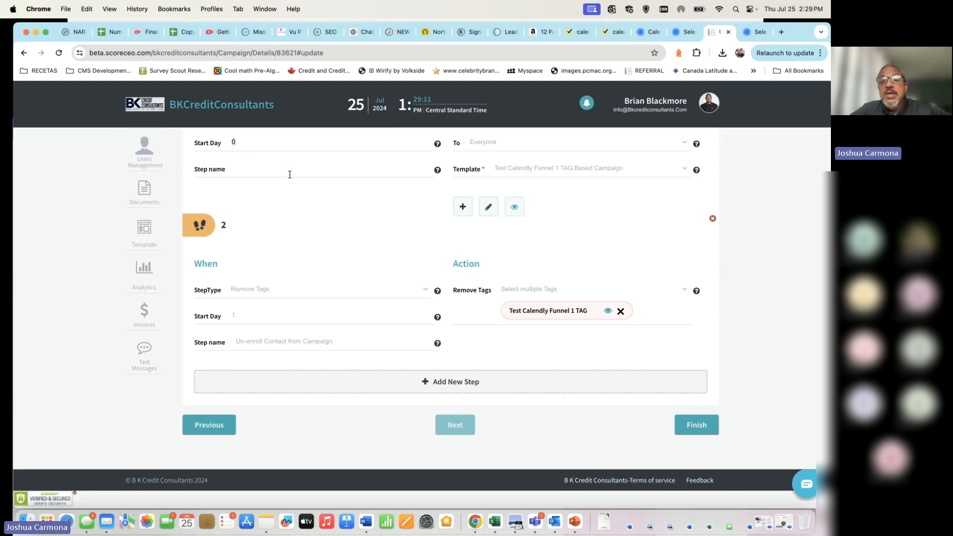
{"action": "scroll", "coordinate": [400, 214], "scroll_direction": "up", "scroll_amount": 2}
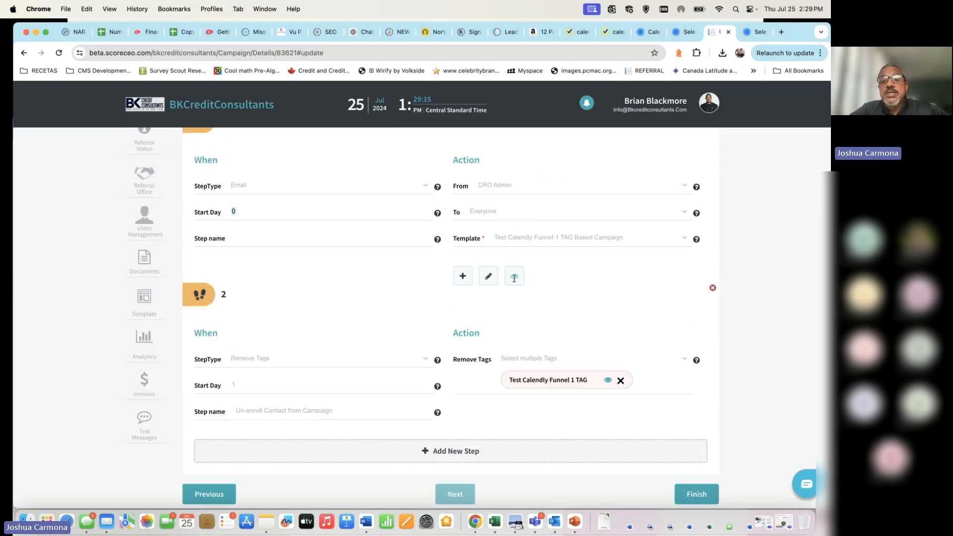
{"action": "left_click", "coordinate": [489, 276]}
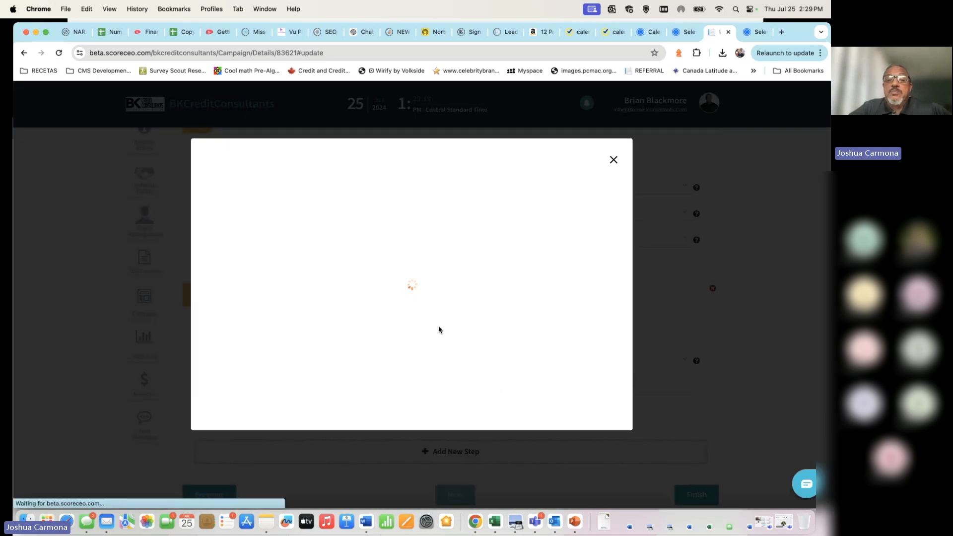
{"action": "scroll", "coordinate": [439, 326], "scroll_direction": "down", "scroll_amount": 2}
{"action": "scroll", "coordinate": [439, 326], "scroll_direction": "down", "scroll_amount": 3}
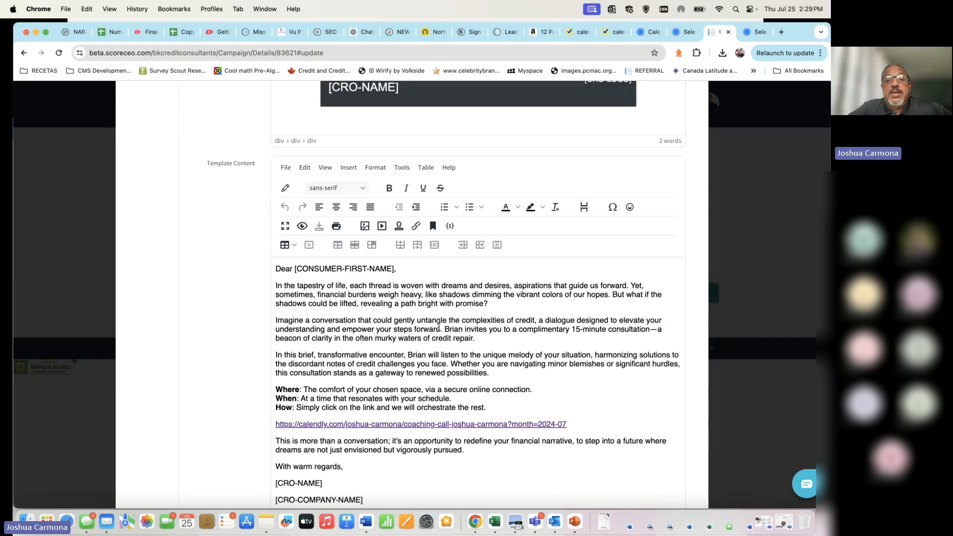
{"action": "scroll", "coordinate": [439, 327], "scroll_direction": "up", "scroll_amount": 5}
{"action": "scroll", "coordinate": [439, 326], "scroll_direction": "up", "scroll_amount": 3}
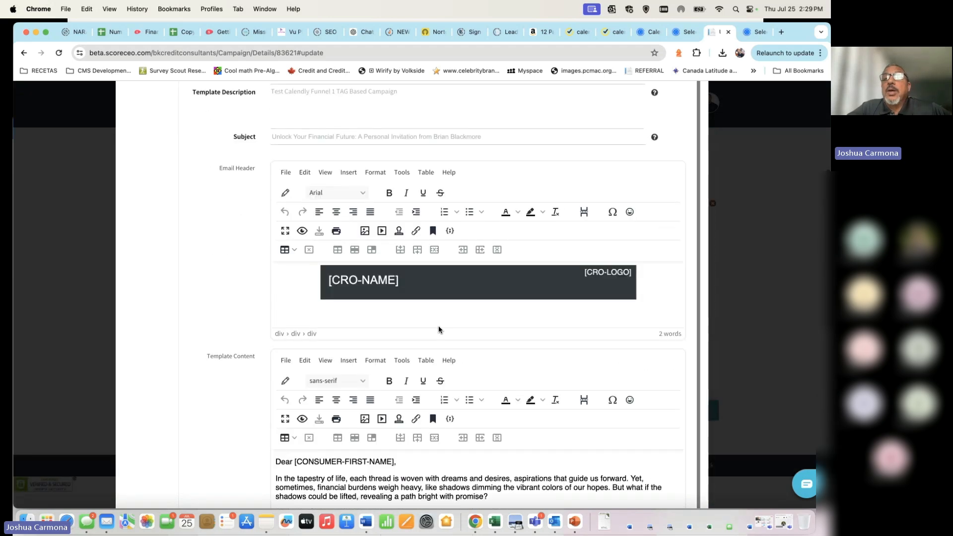
{"action": "scroll", "coordinate": [567, 268], "scroll_direction": "up", "scroll_amount": 10}
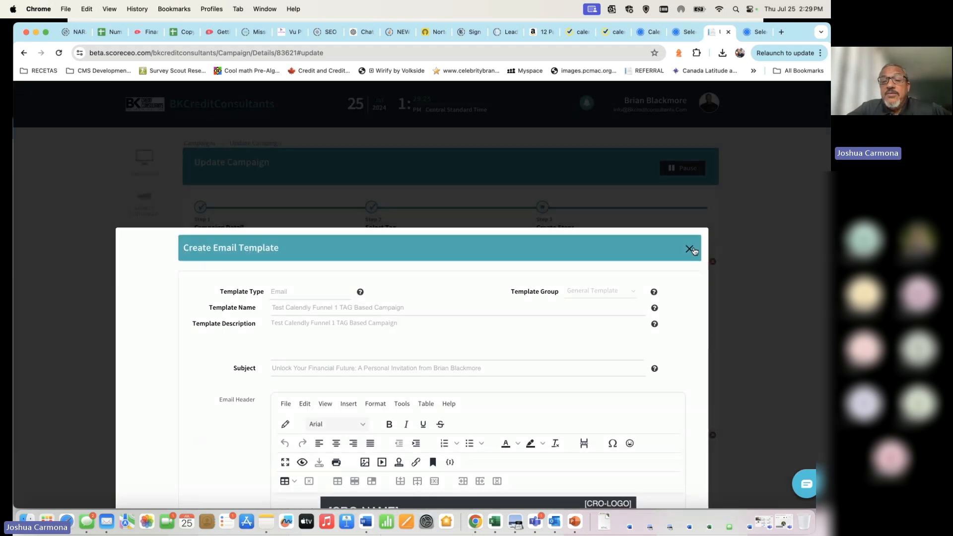
{"action": "left_click", "coordinate": [688, 248]}
{"action": "scroll", "coordinate": [347, 390], "scroll_direction": "down", "scroll_amount": 5}
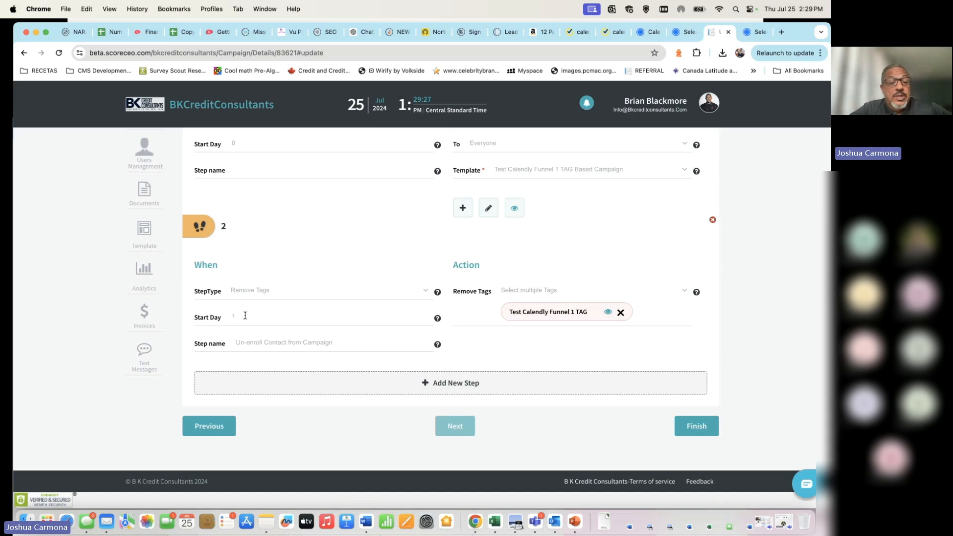
{"action": "triple_click", "coordinate": [332, 290]}
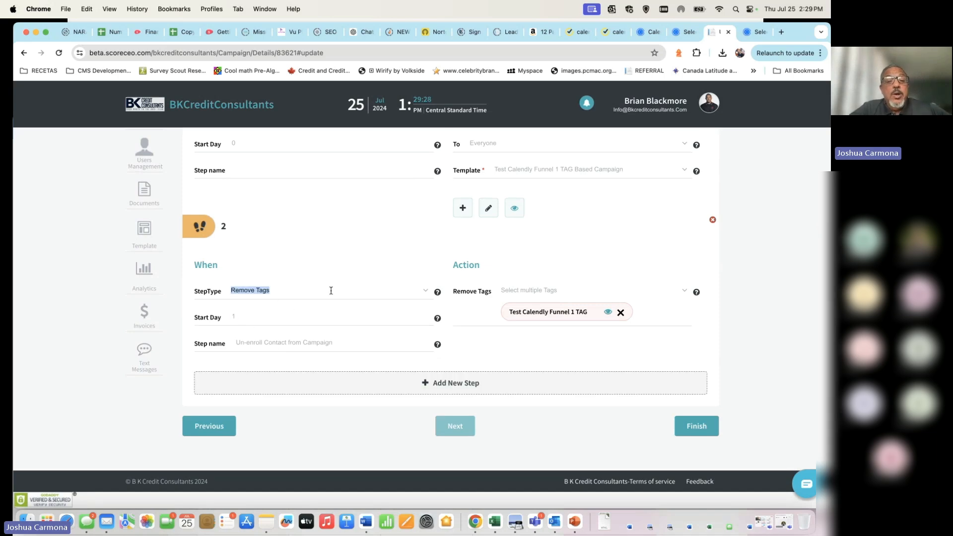
{"action": "left_click", "coordinate": [424, 292]}
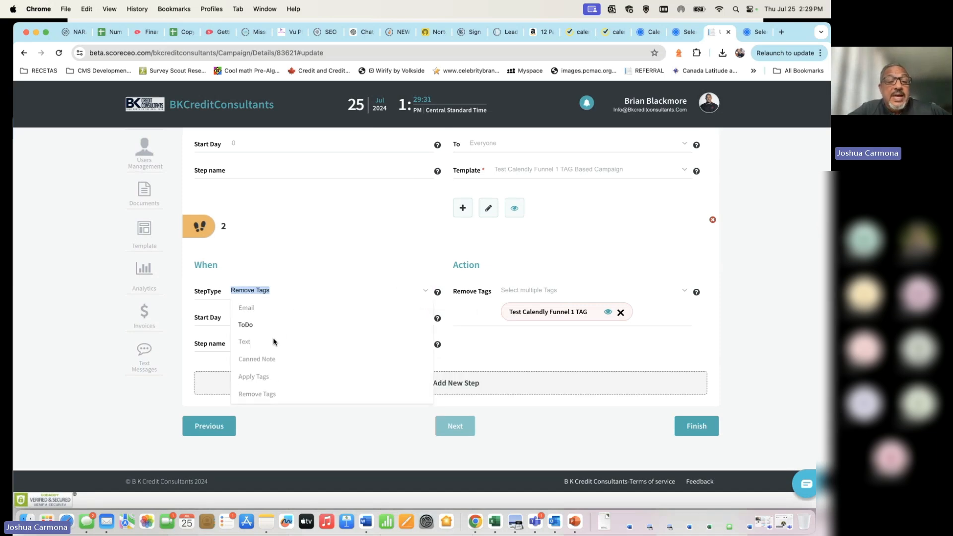
{"action": "left_click", "coordinate": [340, 272]}
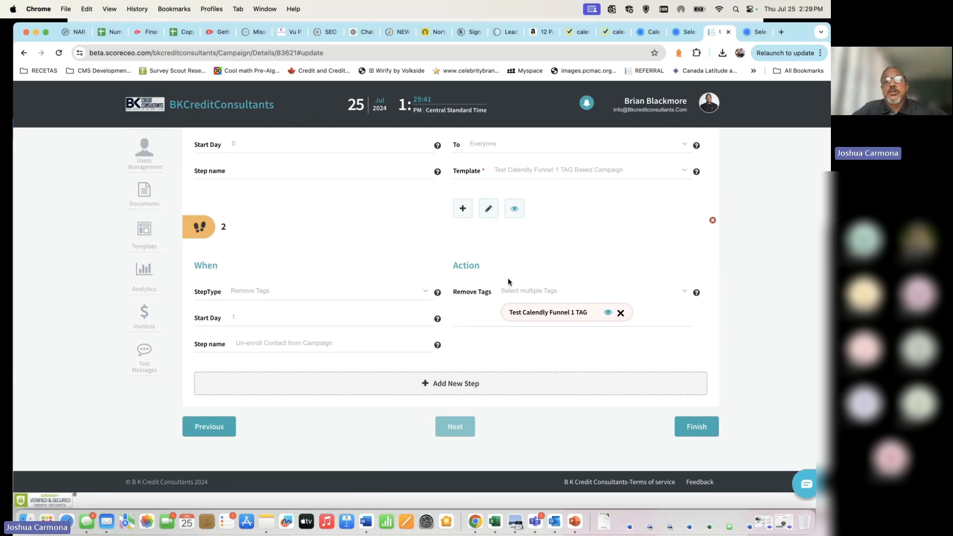
{"action": "scroll", "coordinate": [508, 278], "scroll_direction": "up", "scroll_amount": 3}
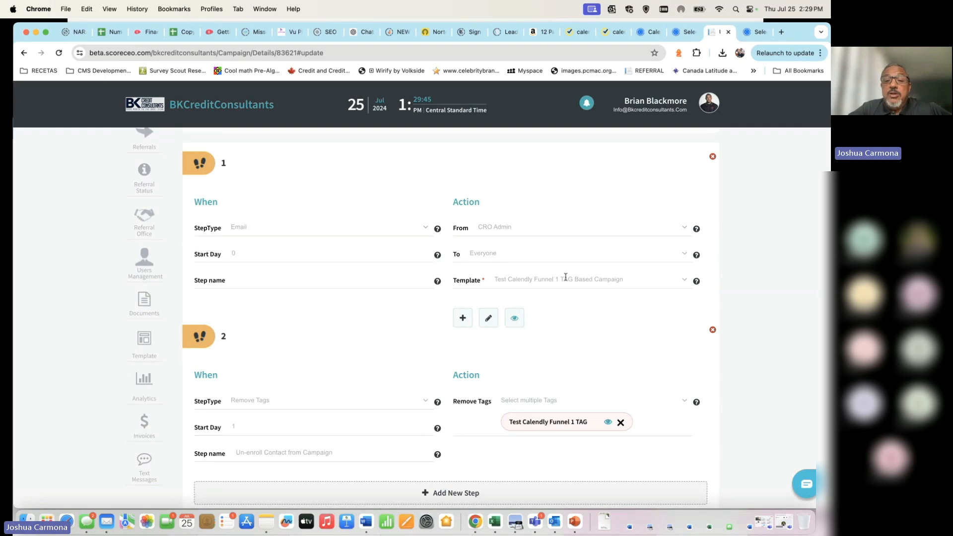
{"action": "scroll", "coordinate": [531, 303], "scroll_direction": "down", "scroll_amount": 3}
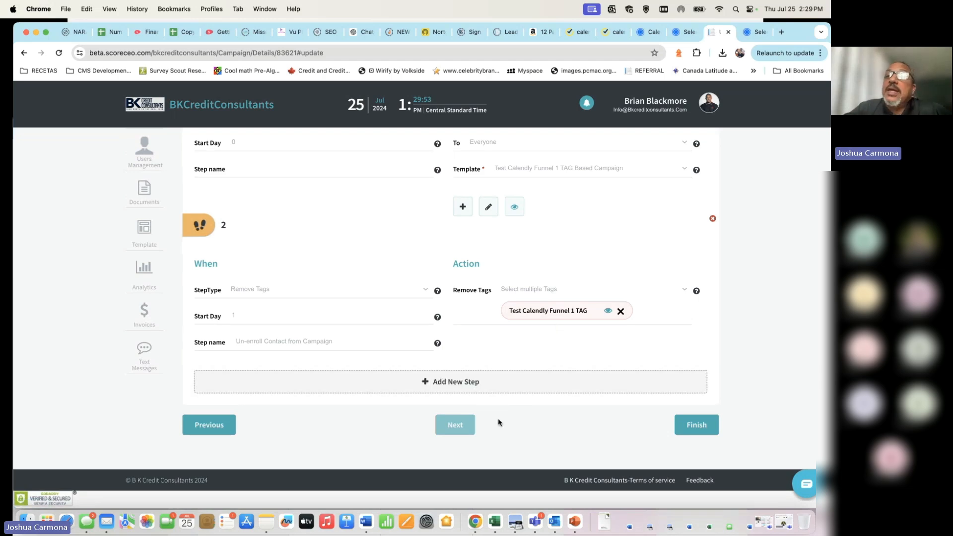
{"action": "scroll", "coordinate": [556, 297], "scroll_direction": "up", "scroll_amount": 5}
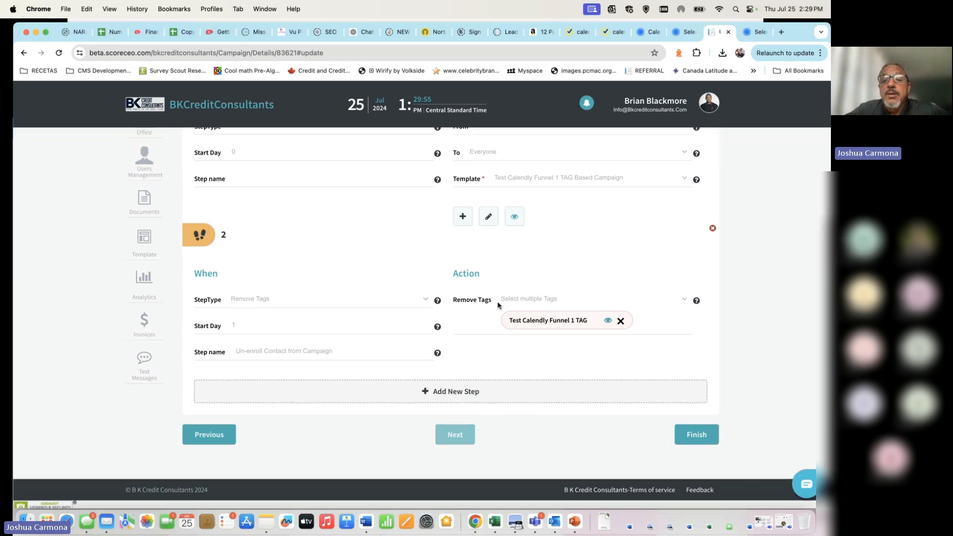
{"action": "scroll", "coordinate": [498, 303], "scroll_direction": "down", "scroll_amount": 3}
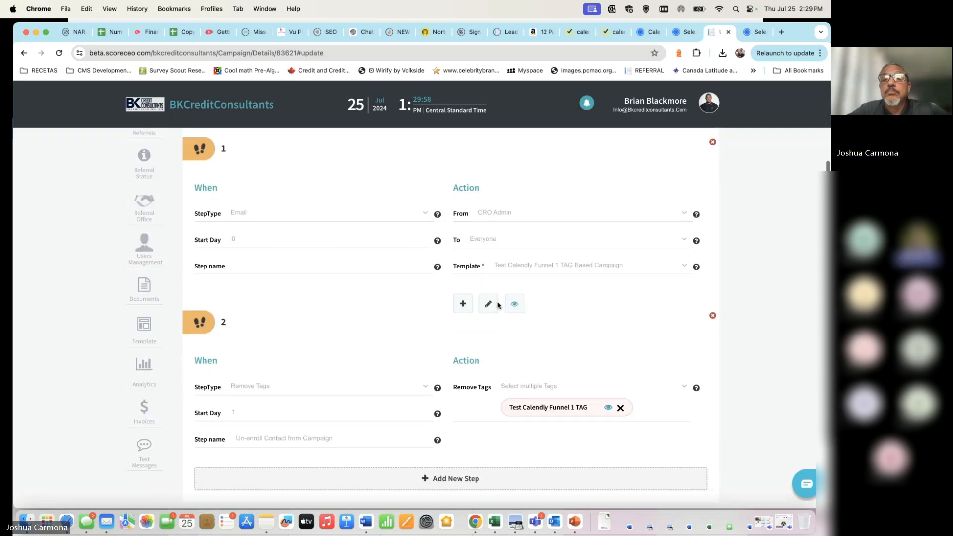
{"action": "scroll", "coordinate": [451, 375], "scroll_direction": "down", "scroll_amount": 3}
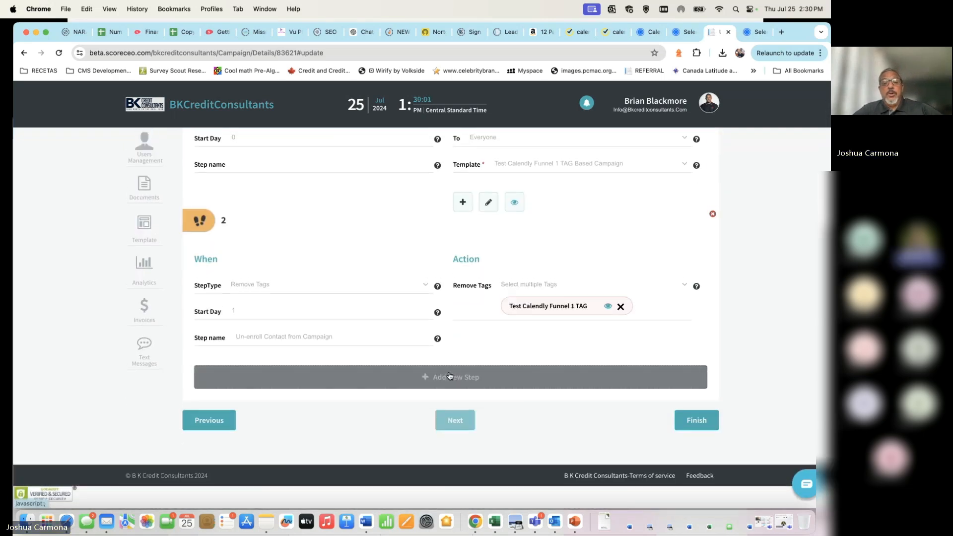
{"action": "scroll", "coordinate": [589, 387], "scroll_direction": "up", "scroll_amount": 7}
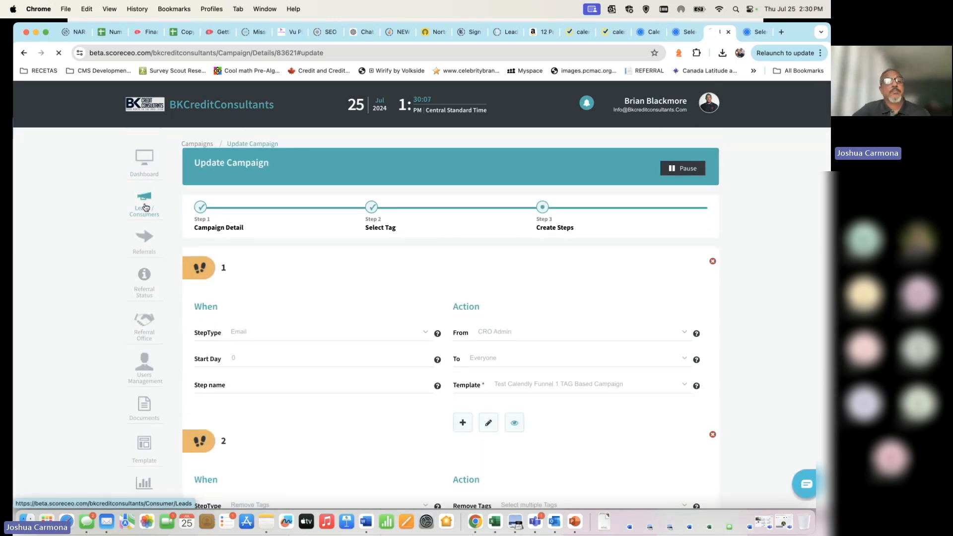
Step: Open the Leads (All) consumer list, then switch to the Calendly Catch Up Call booking page
{"action": "left_click", "coordinate": [145, 207]}
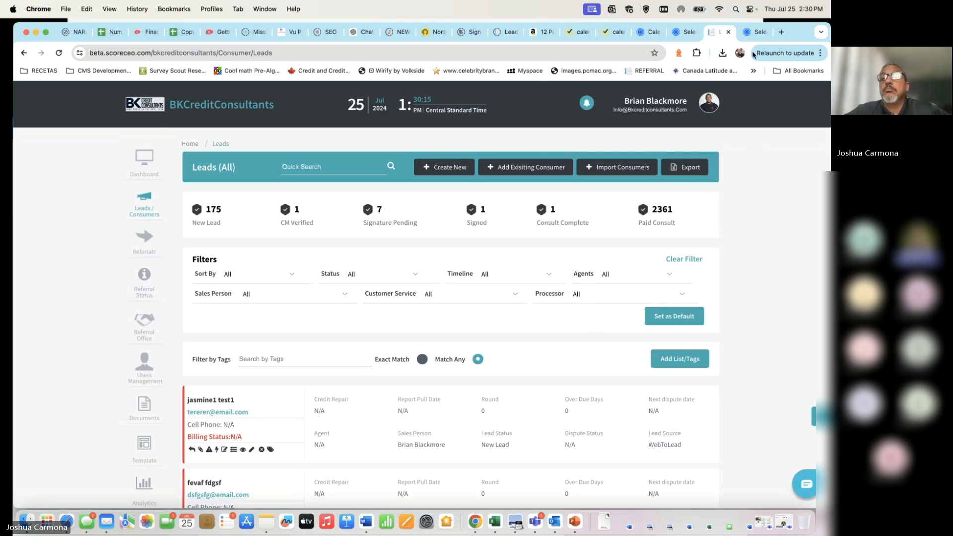
{"action": "left_click", "coordinate": [681, 32]}
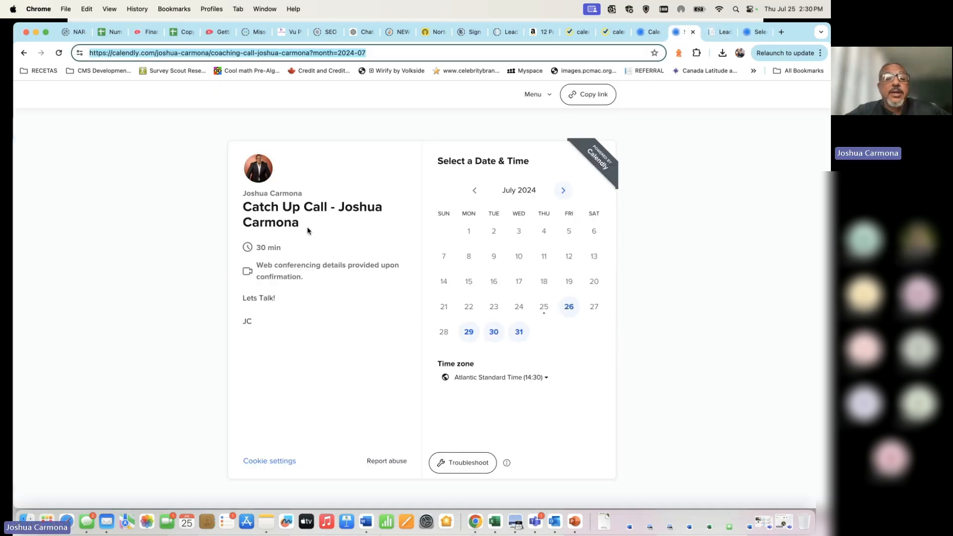
{"action": "left_click_drag", "start_coordinate": [307, 228], "coordinate": [243, 210]}
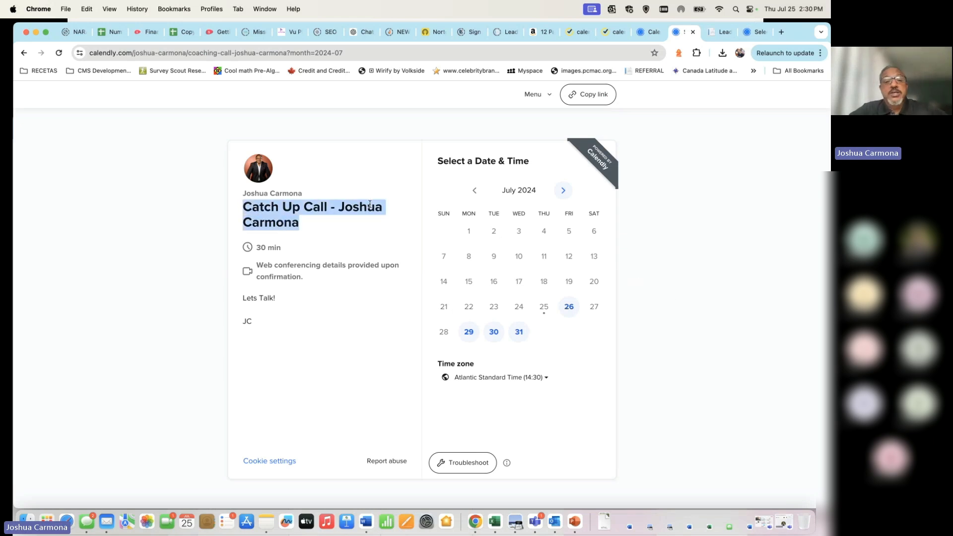
{"action": "left_click", "coordinate": [309, 231]}
{"action": "left_click_drag", "start_coordinate": [312, 221], "coordinate": [242, 208]}
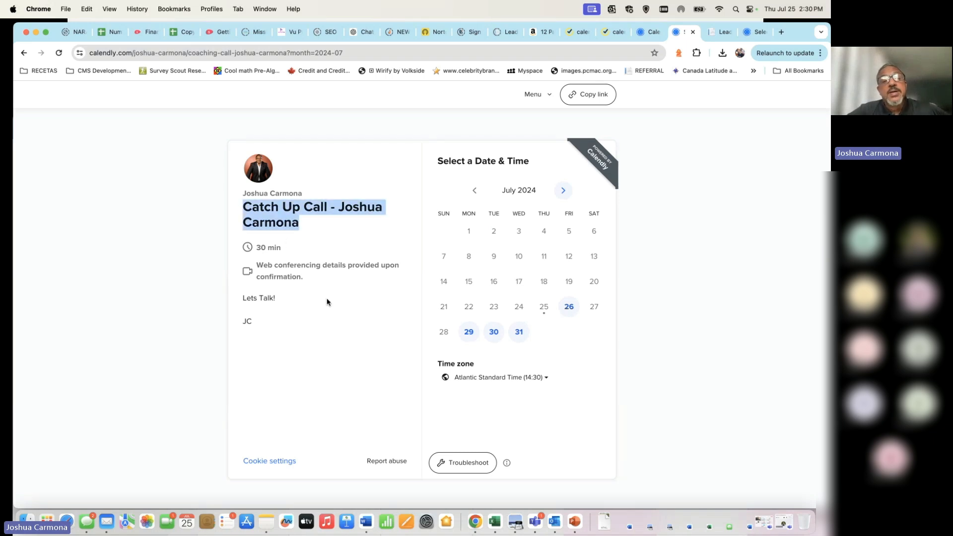
{"action": "left_click", "coordinate": [317, 226]}
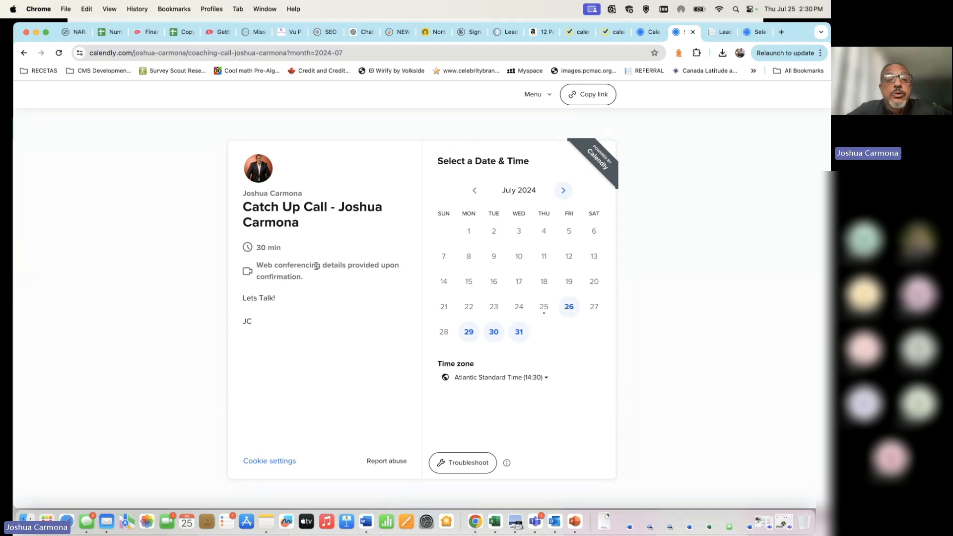
{"action": "left_click_drag", "start_coordinate": [307, 279], "coordinate": [250, 274]}
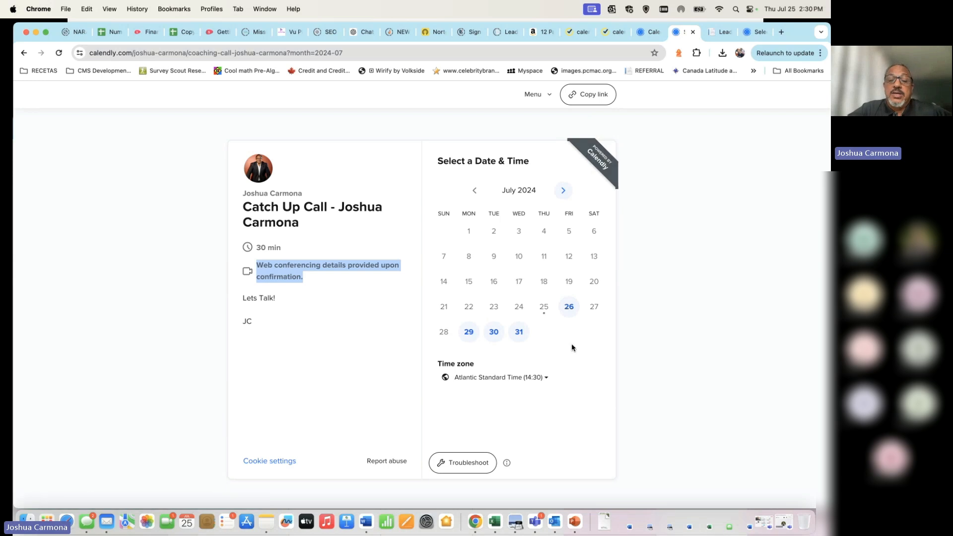
Step: Open a new Chrome tab and go to appointlet.com
{"action": "left_click", "coordinate": [782, 32]}
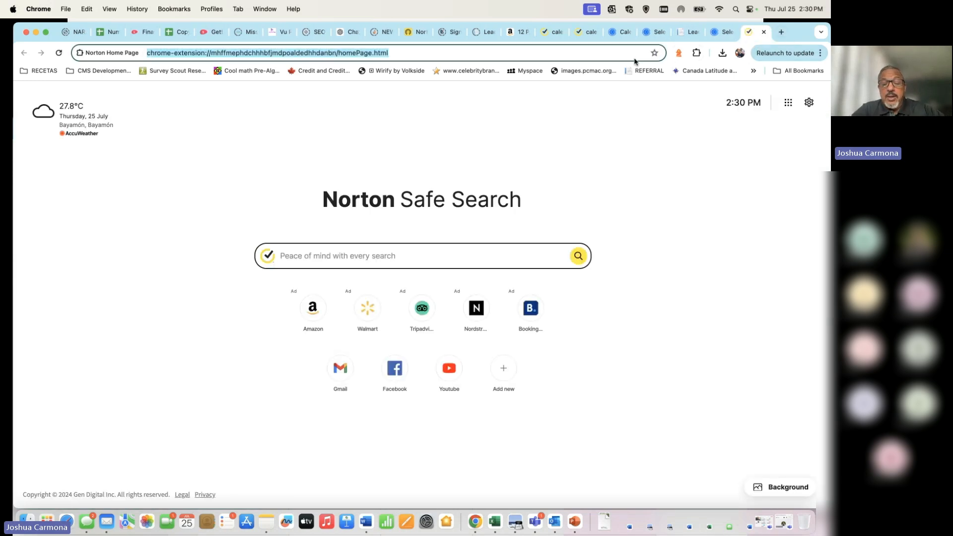
{"action": "type", "text": "applet"}
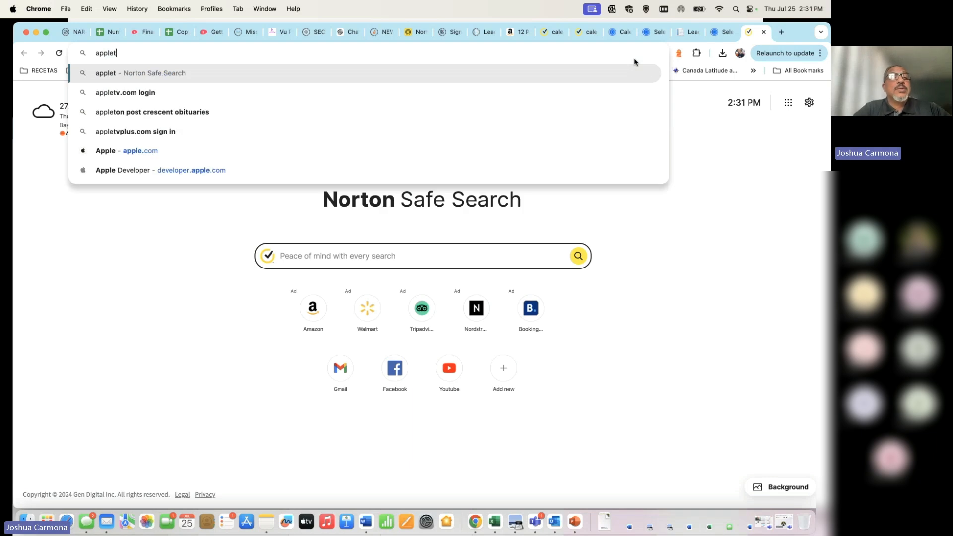
{"action": "key", "text": "BackSpace"}
{"action": "key", "text": "BackSpace"}
{"action": "key", "text": "BackSpace"}
{"action": "key", "text": "BackSpace"}
{"action": "key", "text": "BackSpace"}
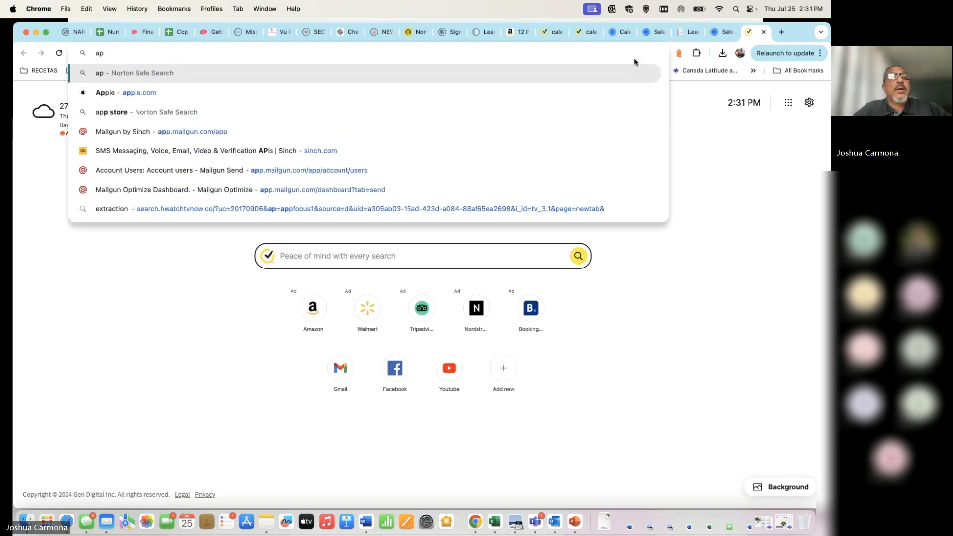
{"action": "type", "text": "p"}
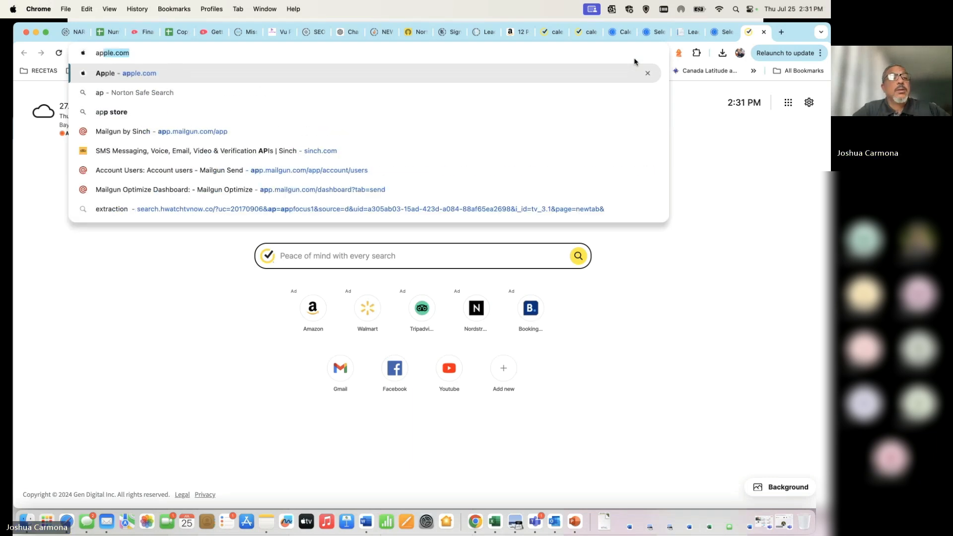
{"action": "type", "text": "point"}
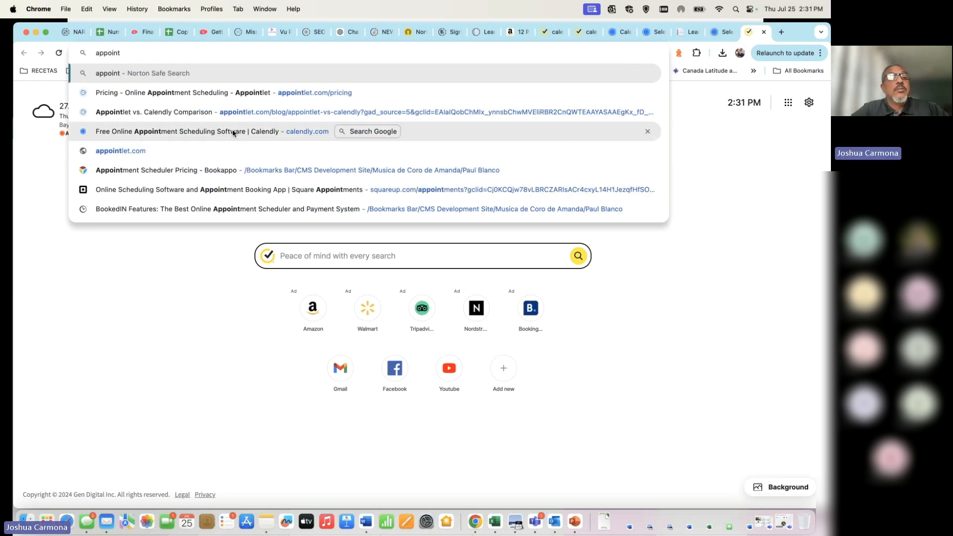
{"action": "left_click", "coordinate": [132, 151]}
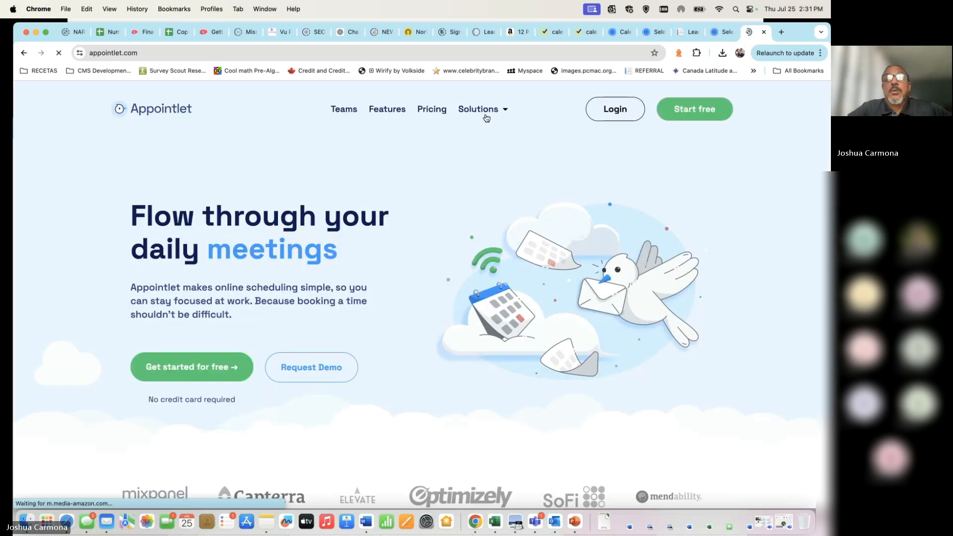
Step: Browse the Appointlet homepage and view its Calendar Integrations page
{"action": "mouse_move", "coordinate": [485, 115]}
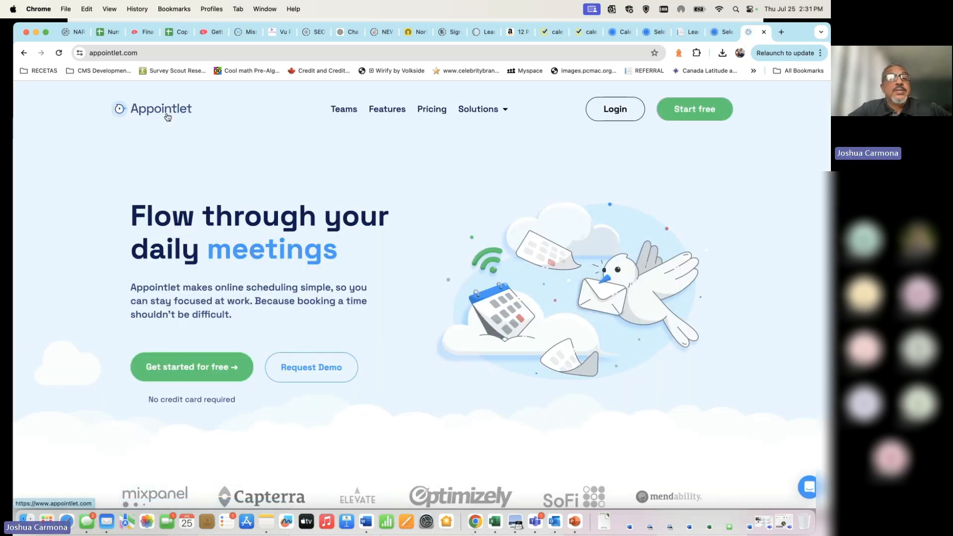
{"action": "scroll", "coordinate": [379, 265], "scroll_direction": "down", "scroll_amount": 5}
{"action": "scroll", "coordinate": [379, 265], "scroll_direction": "down", "scroll_amount": 15}
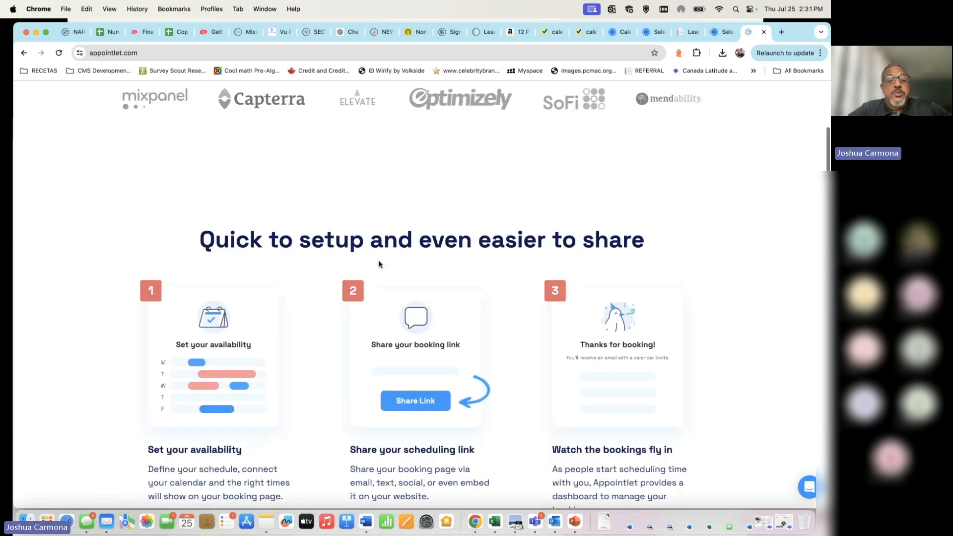
{"action": "scroll", "coordinate": [379, 264], "scroll_direction": "down", "scroll_amount": 8}
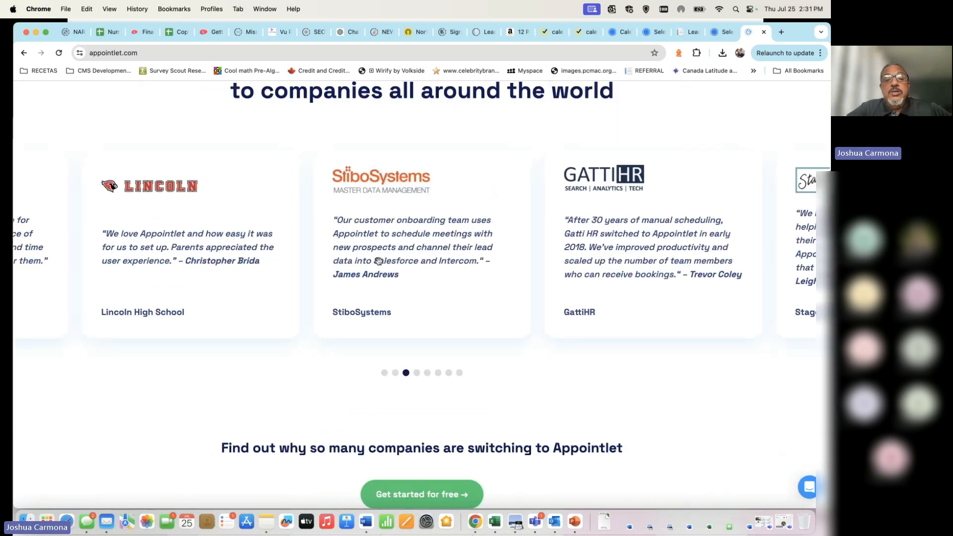
{"action": "scroll", "coordinate": [379, 264], "scroll_direction": "up", "scroll_amount": 20}
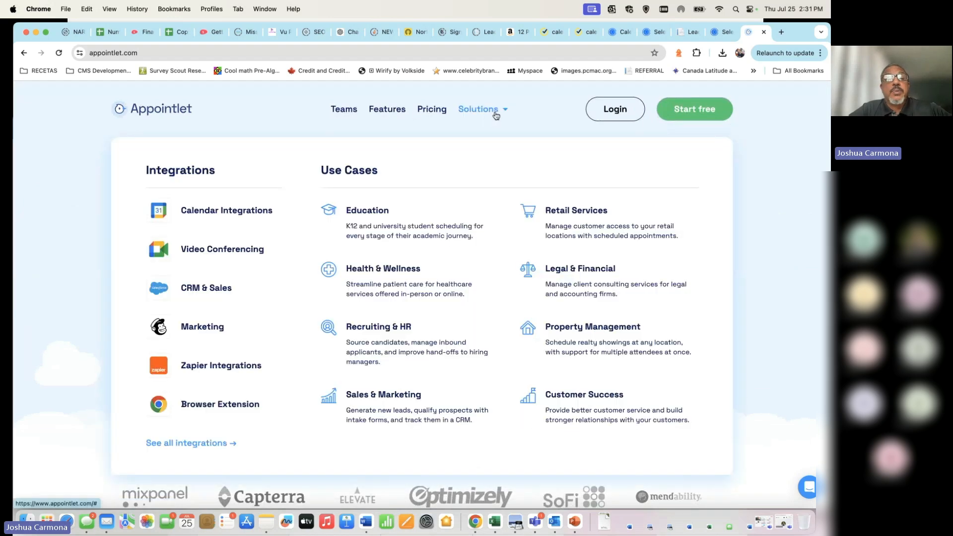
{"action": "left_click", "coordinate": [229, 215]}
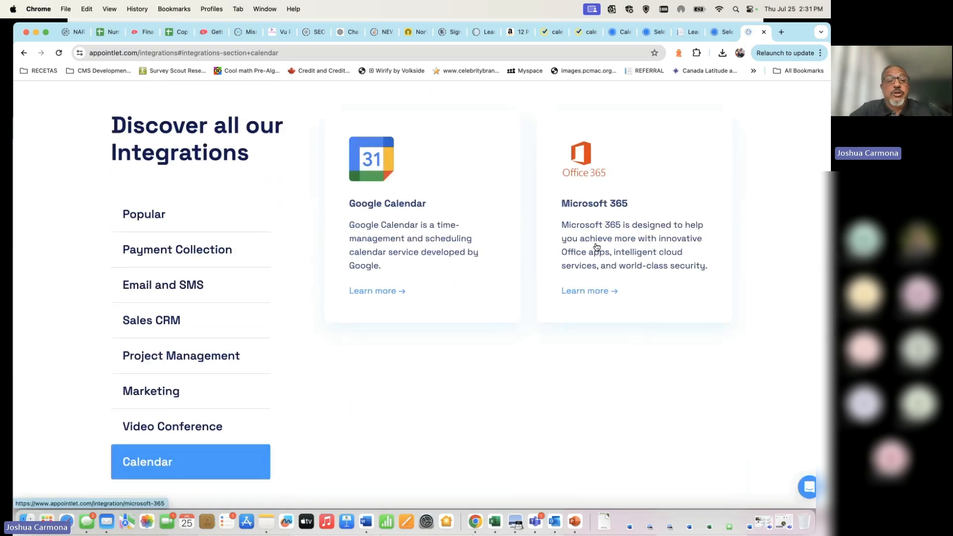
{"action": "scroll", "coordinate": [532, 217], "scroll_direction": "up", "scroll_amount": 6}
{"action": "scroll", "coordinate": [533, 217], "scroll_direction": "up", "scroll_amount": 1}
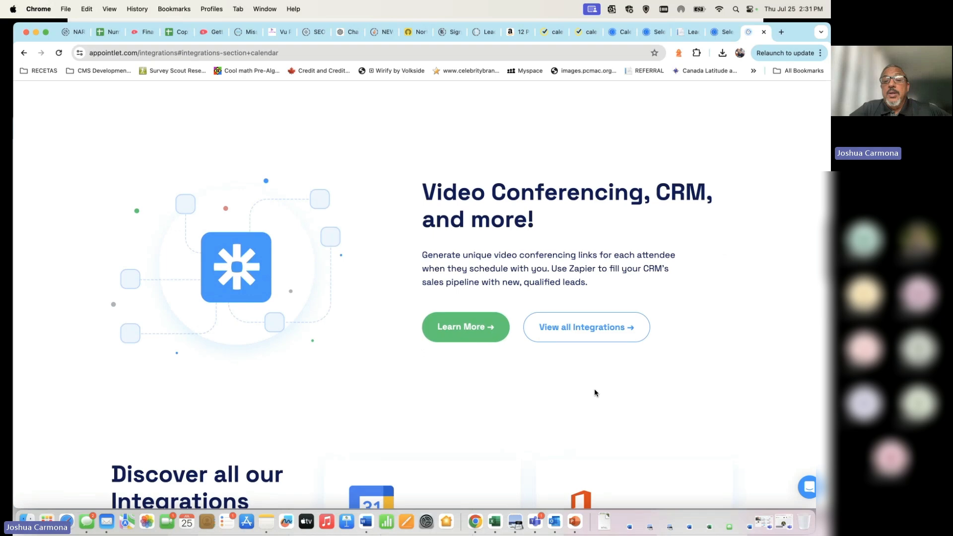
{"action": "scroll", "coordinate": [499, 200], "scroll_direction": "up", "scroll_amount": 15}
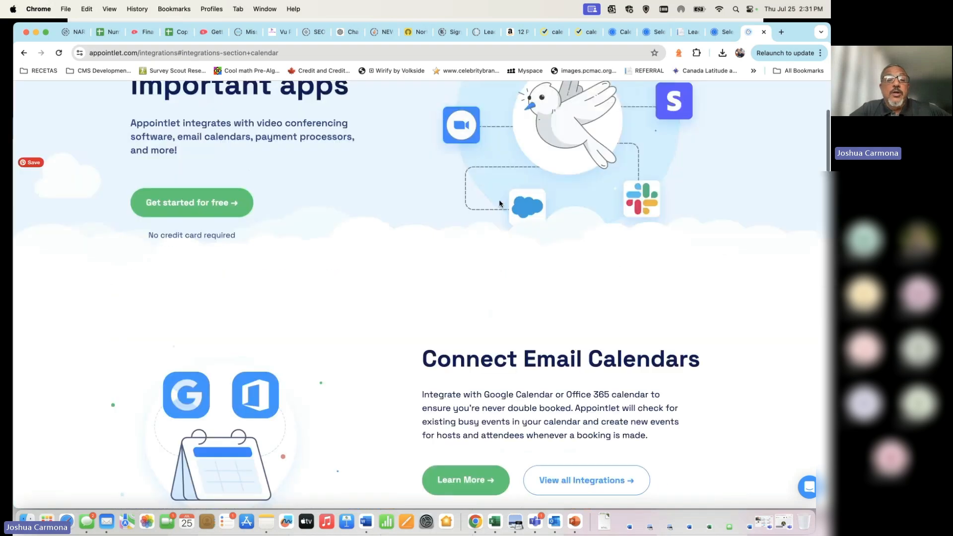
Step: View Appointlet's Video Conferencing integrations and return to the top of the page
{"action": "mouse_move", "coordinate": [497, 110]}
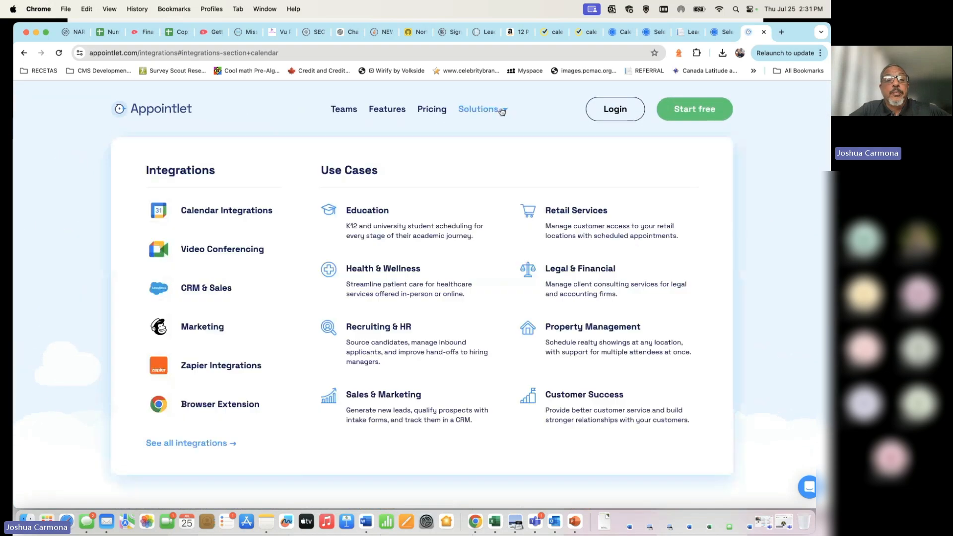
{"action": "left_click", "coordinate": [218, 254]}
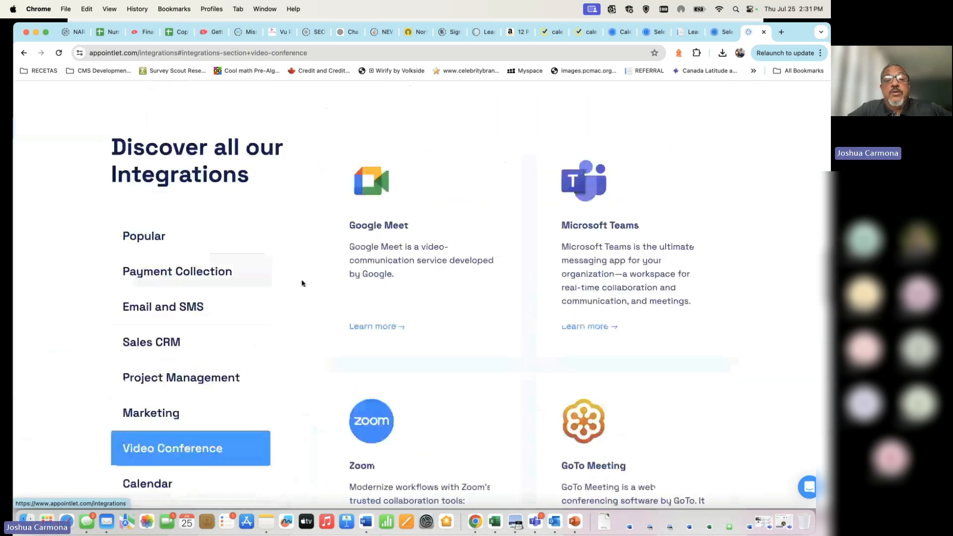
{"action": "scroll", "coordinate": [478, 385], "scroll_direction": "down", "scroll_amount": 2}
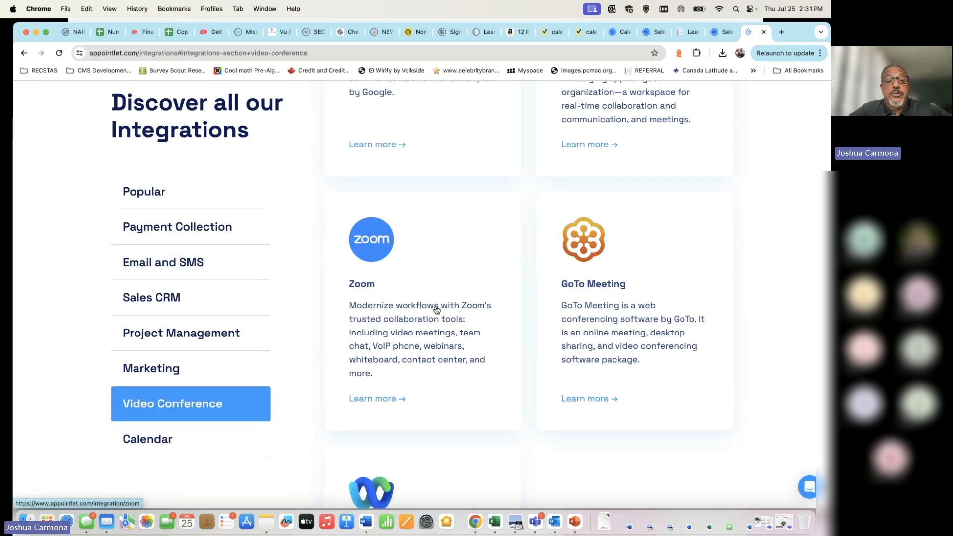
{"action": "scroll", "coordinate": [437, 309], "scroll_direction": "up", "scroll_amount": 3}
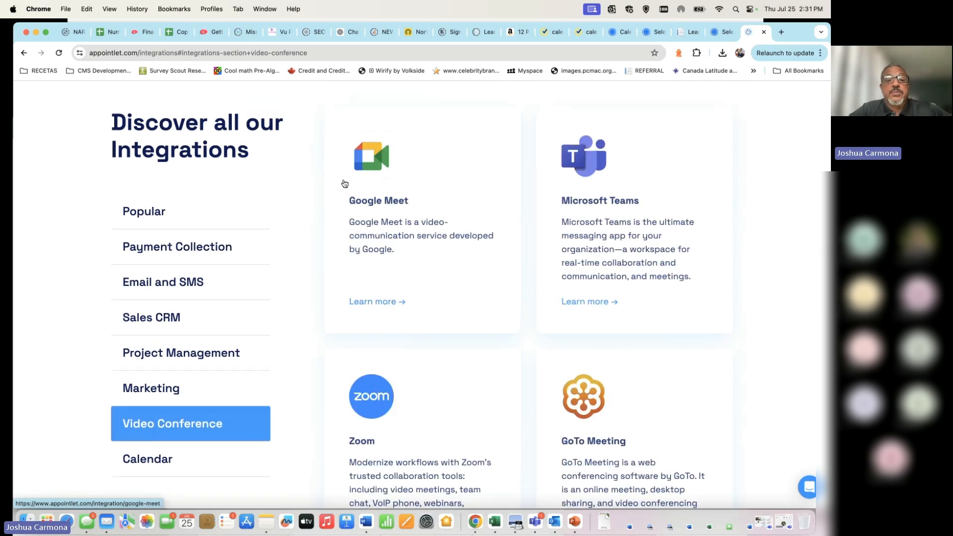
{"action": "scroll", "coordinate": [392, 206], "scroll_direction": "up", "scroll_amount": 15}
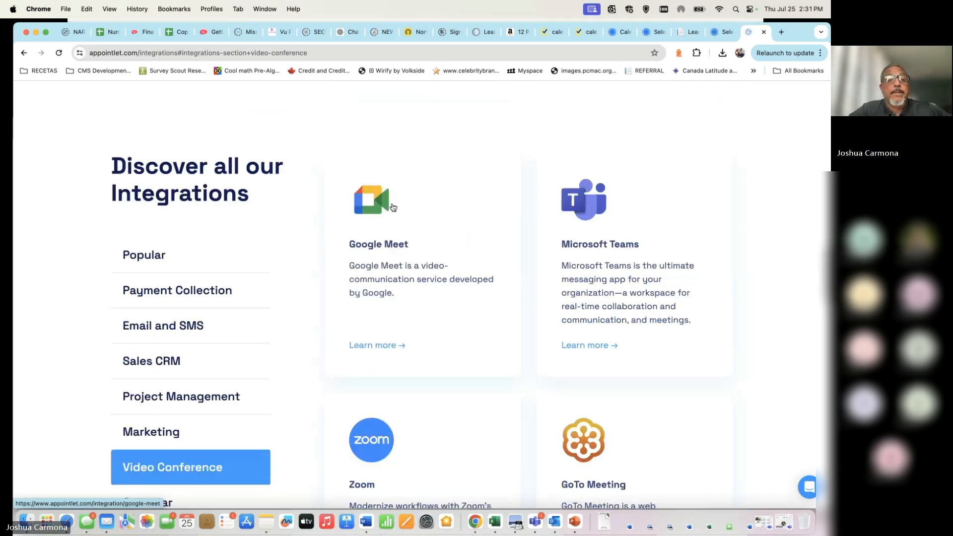
{"action": "scroll", "coordinate": [412, 320], "scroll_direction": "up", "scroll_amount": 10}
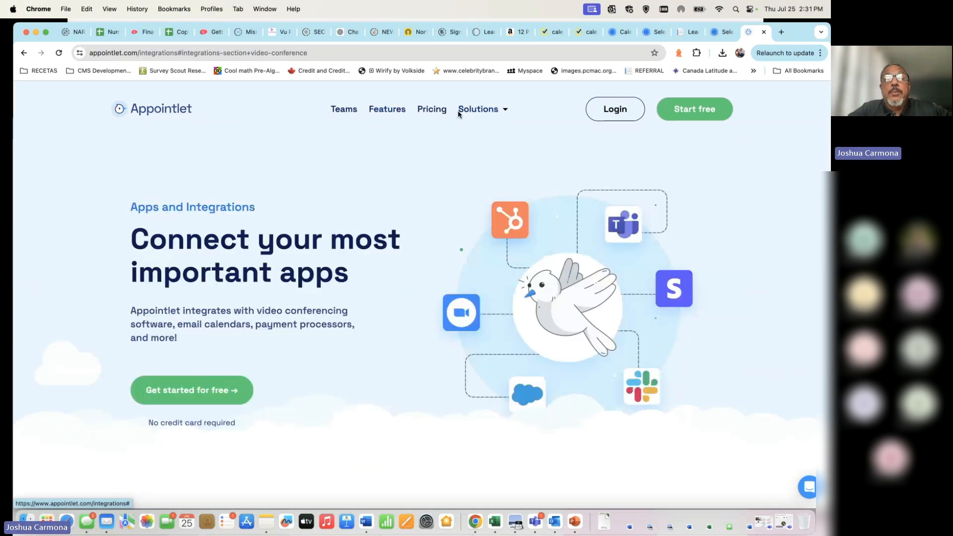
{"action": "mouse_move", "coordinate": [505, 112]}
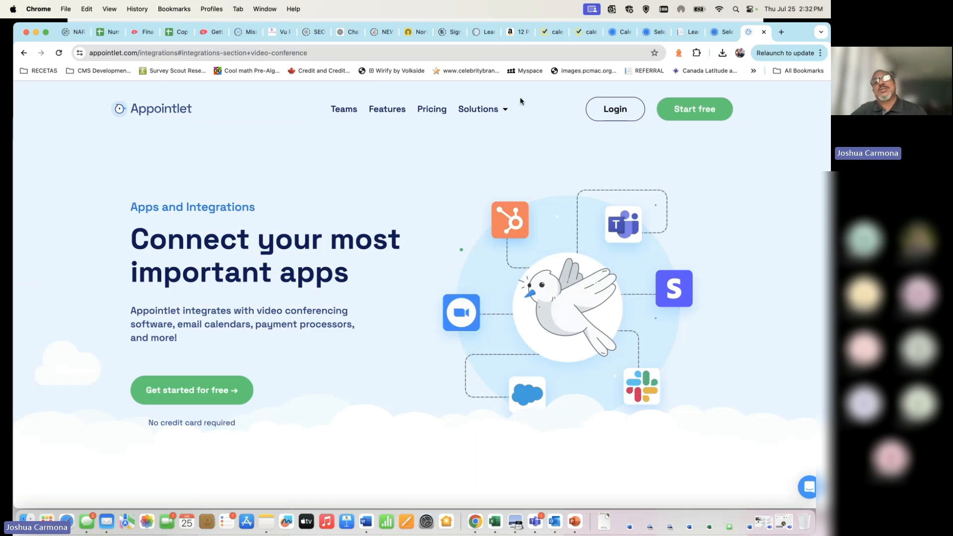
Step: Return to ScoreCEO and go to the list of all campaigns
{"action": "left_click", "coordinate": [684, 33]}
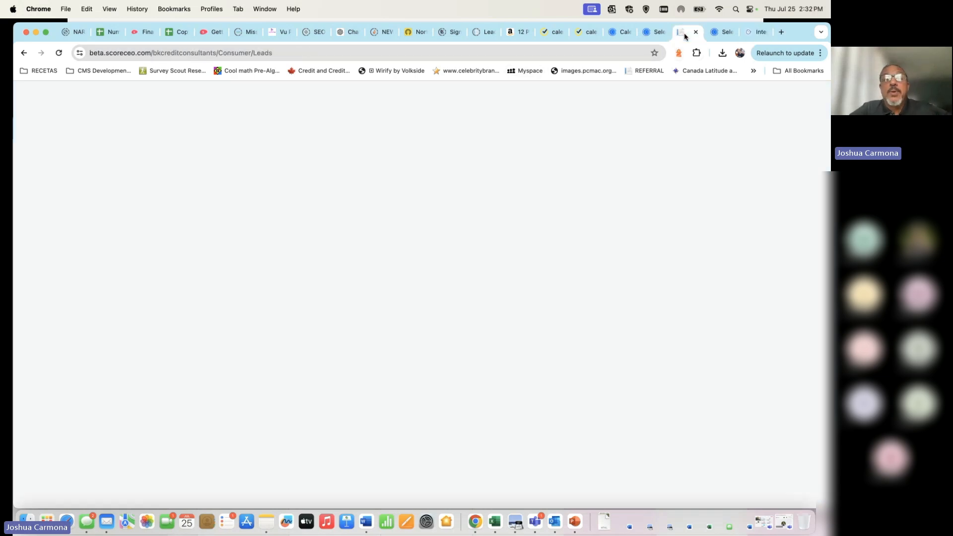
{"action": "scroll", "coordinate": [326, 417], "scroll_direction": "down", "scroll_amount": 3}
{"action": "scroll", "coordinate": [326, 417], "scroll_direction": "up", "scroll_amount": 3}
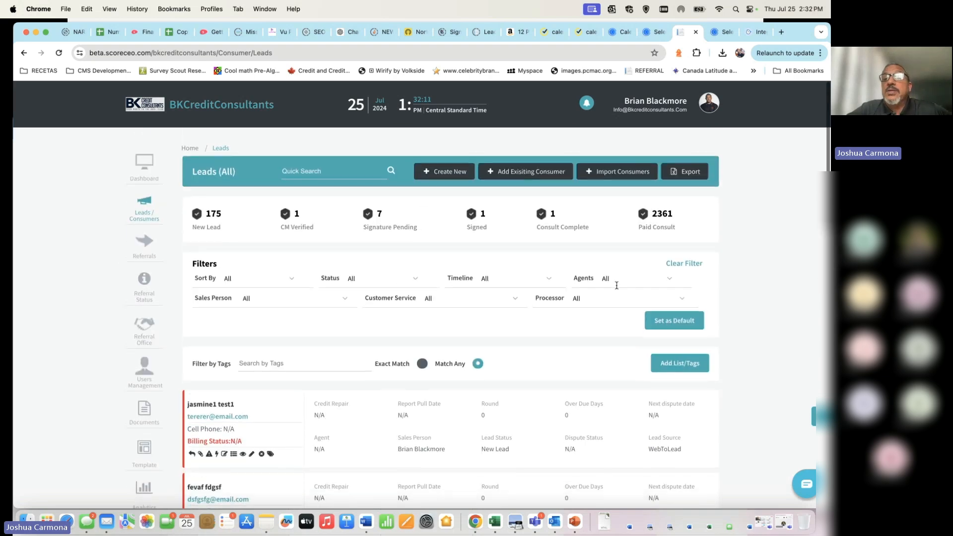
{"action": "left_click", "coordinate": [709, 103]}
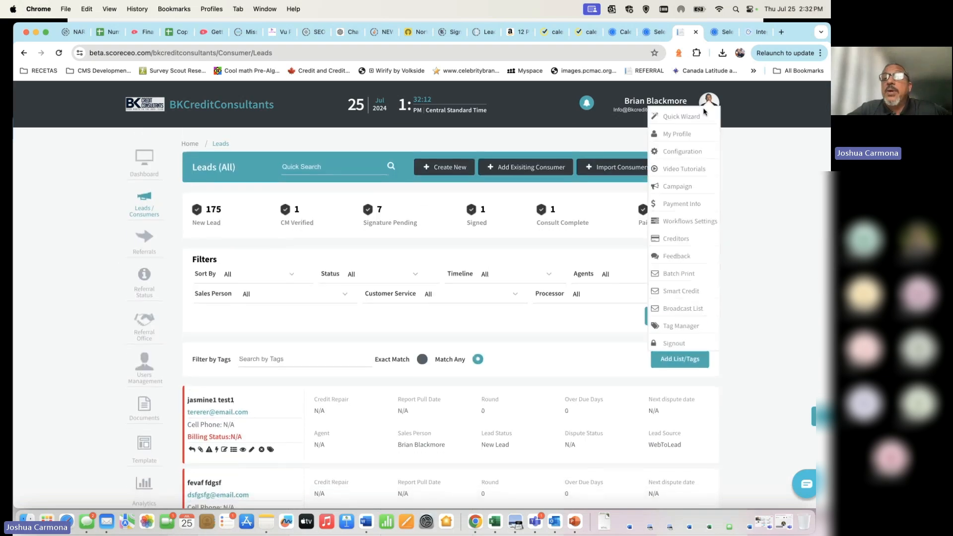
{"action": "left_click", "coordinate": [678, 187]}
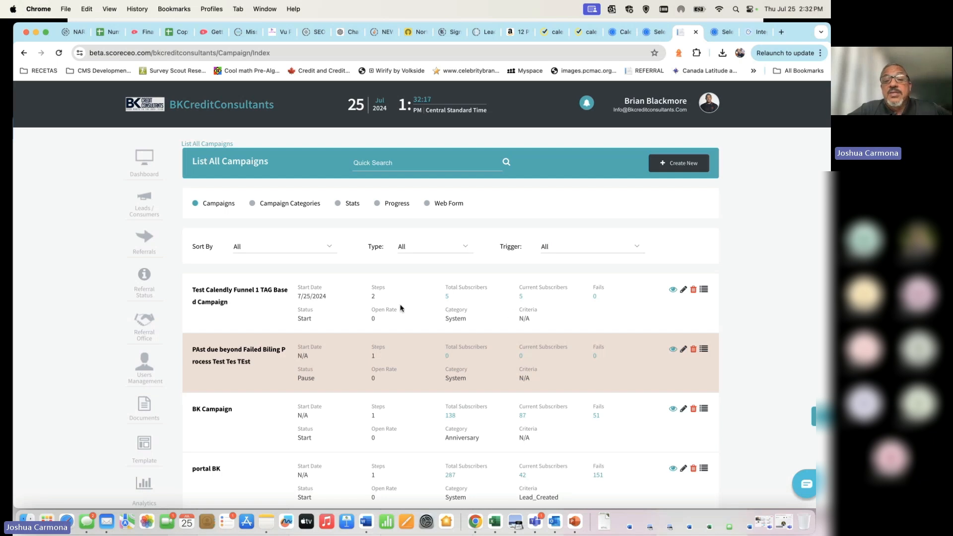
Step: Edit the Test Calendly Funnel 1 TAG Based Campaign and advance through Select Tag to Create Steps
{"action": "left_click", "coordinate": [684, 293]}
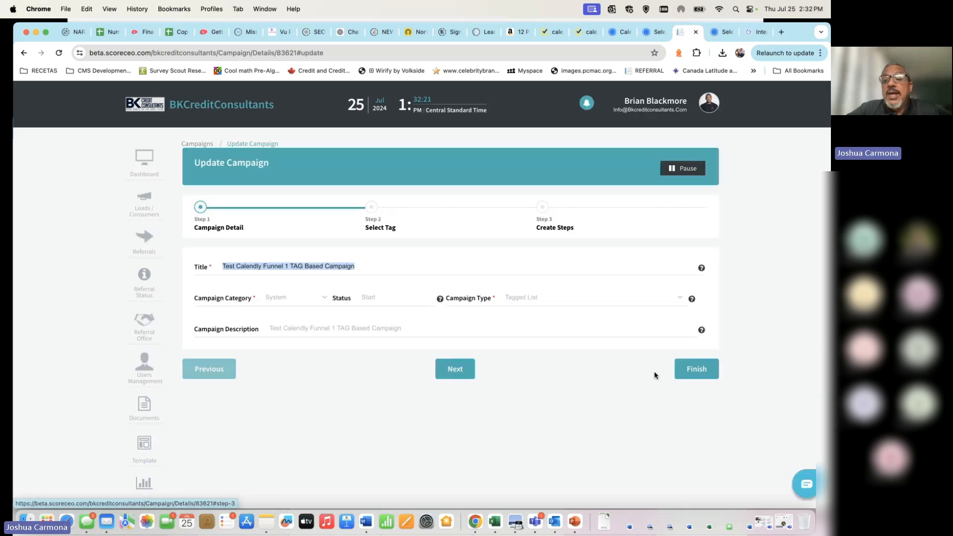
{"action": "left_click", "coordinate": [455, 366]}
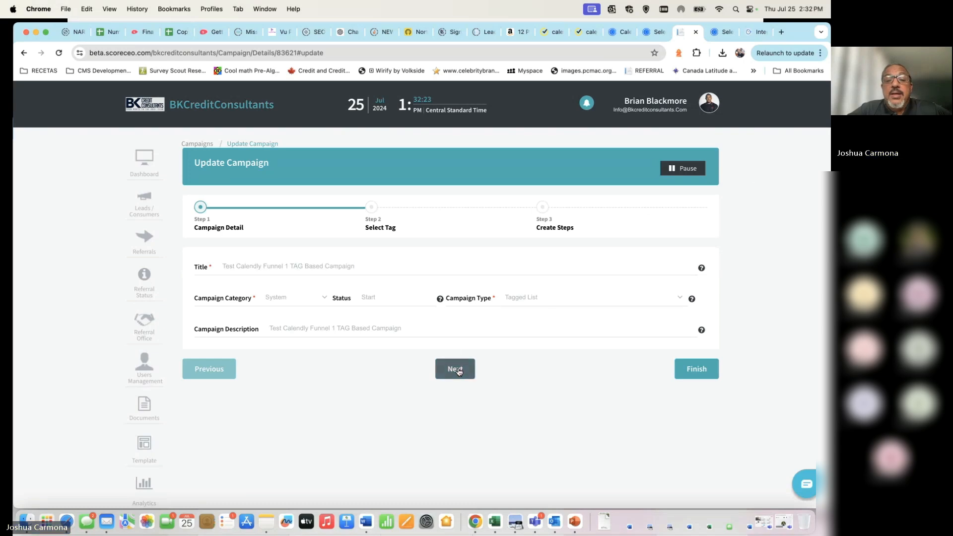
{"action": "left_click", "coordinate": [452, 342]}
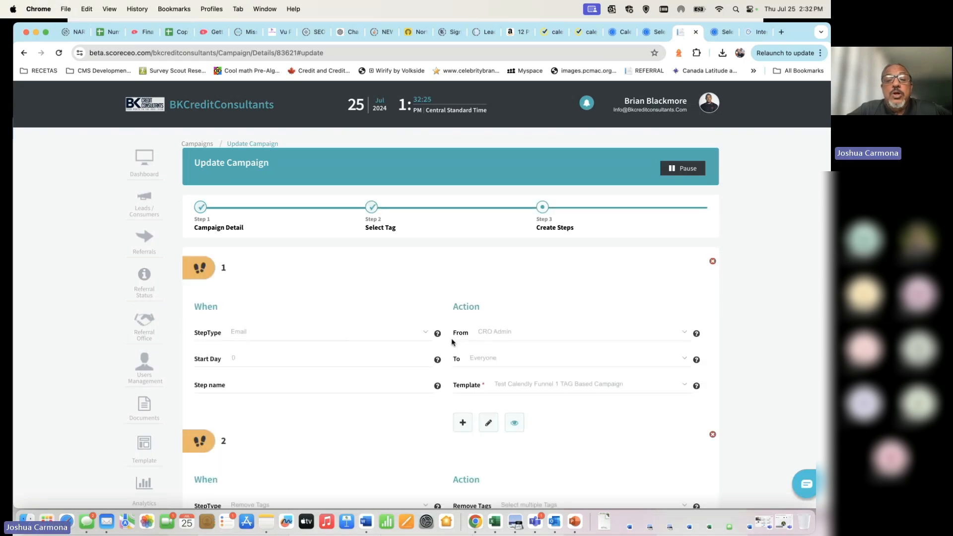
{"action": "scroll", "coordinate": [415, 392], "scroll_direction": "down", "scroll_amount": 6}
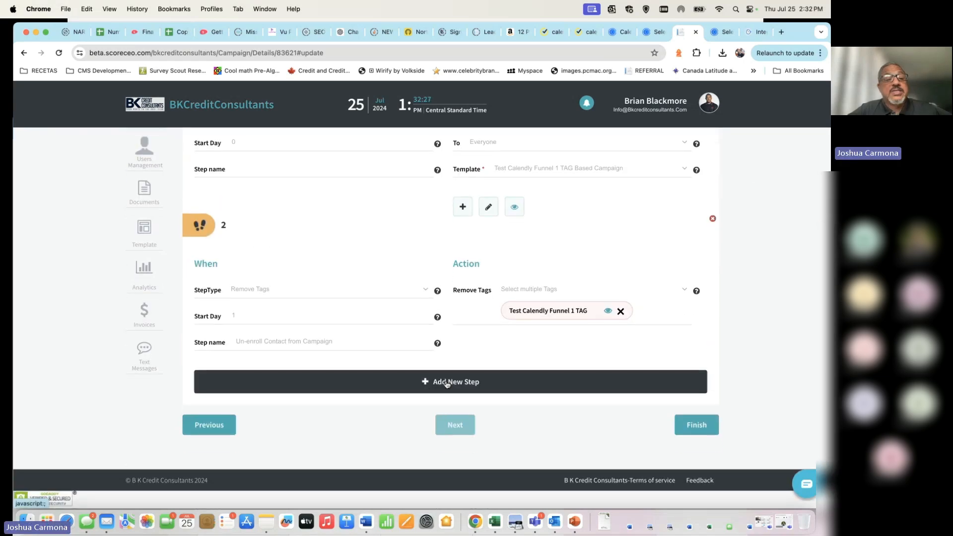
Step: Add a third campaign step of type ToDo with start day 0
{"action": "left_click", "coordinate": [446, 378]}
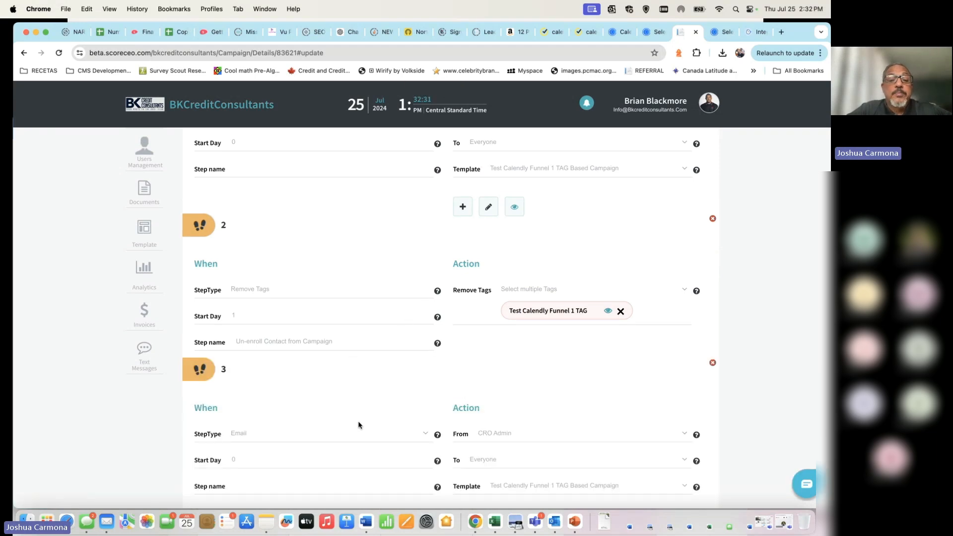
{"action": "scroll", "coordinate": [357, 426], "scroll_direction": "down", "scroll_amount": 4}
{"action": "left_click", "coordinate": [422, 263]}
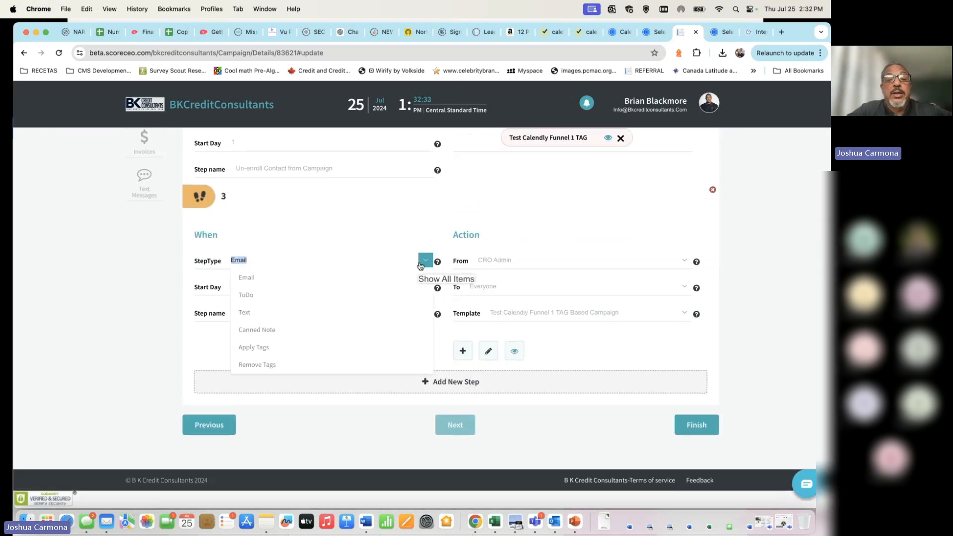
{"action": "left_click", "coordinate": [302, 297]}
{"action": "left_click", "coordinate": [296, 289]}
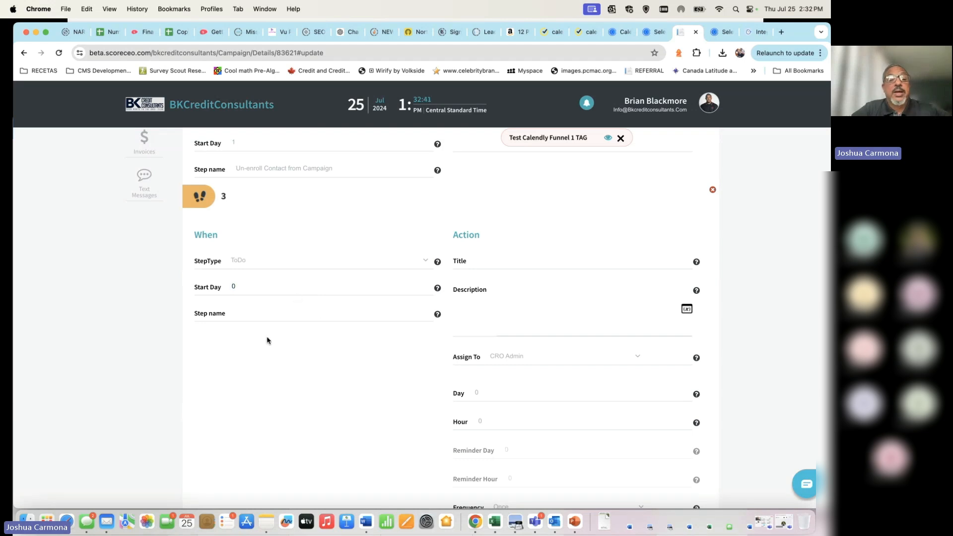
Step: Name step 3 'create fup call with contact' and review its ToDo fields
{"action": "left_click", "coordinate": [274, 315]}
{"action": "type", "text": "crea"}
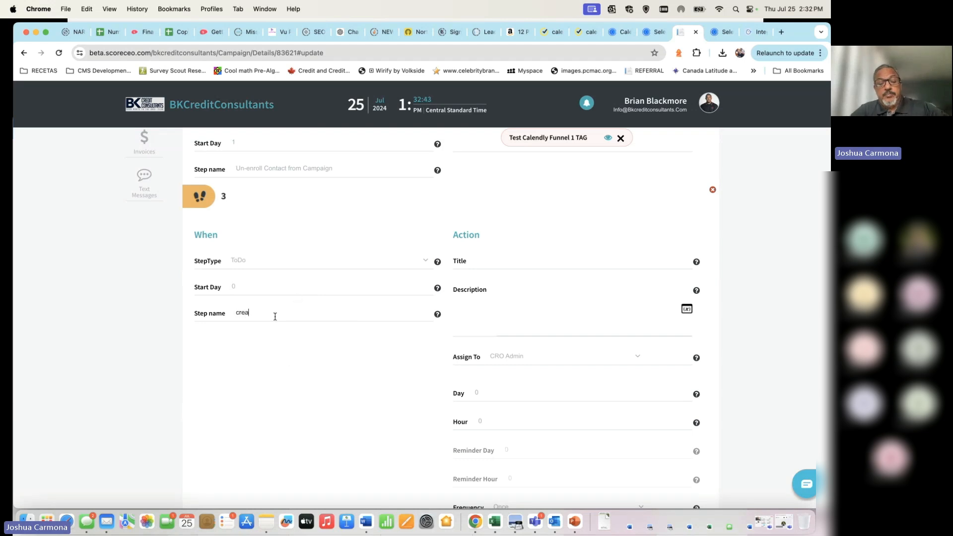
{"action": "type", "text": "te fu"}
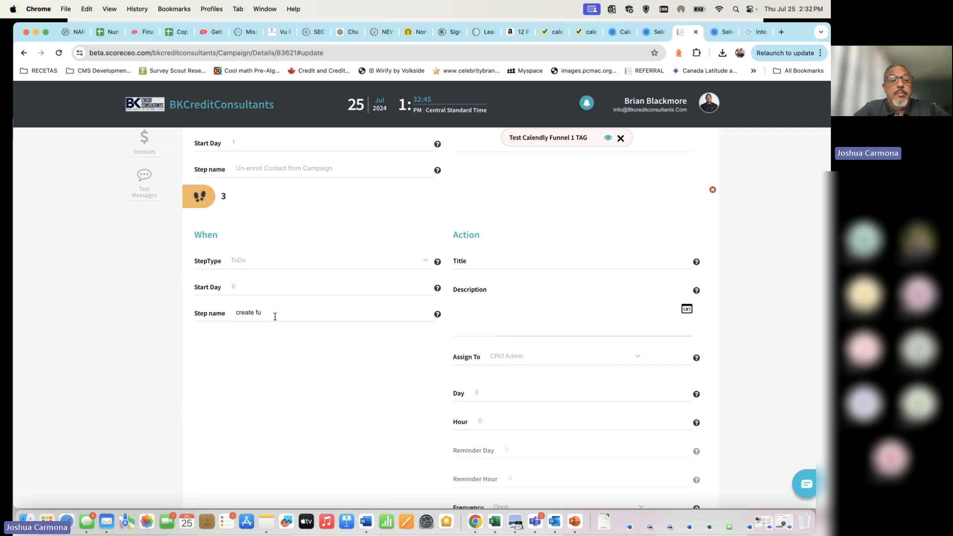
{"action": "type", "text": "p call with"}
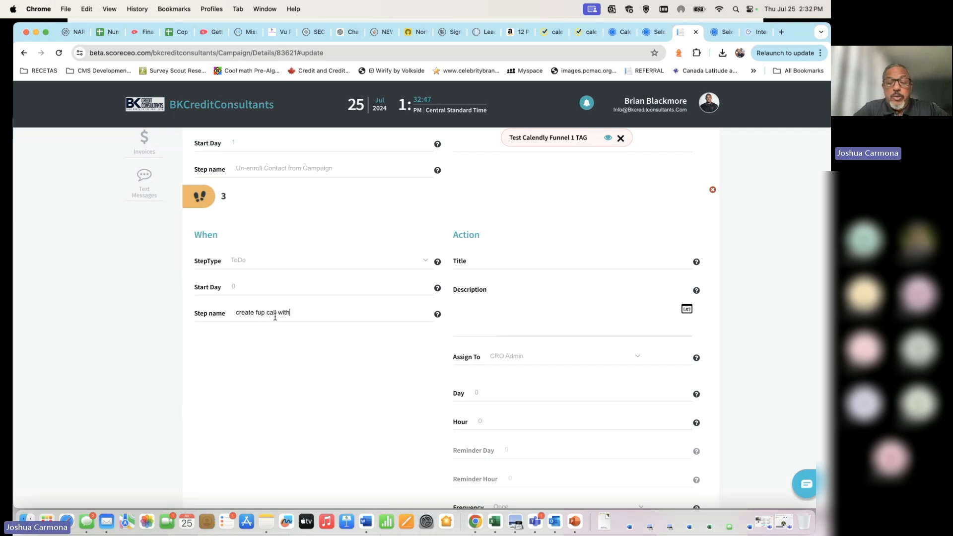
{"action": "type", "text": " contac"}
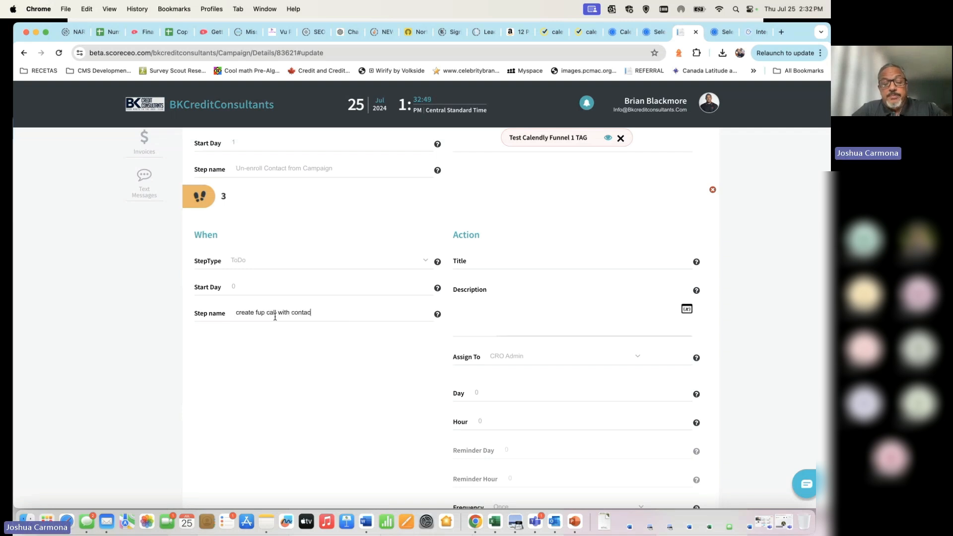
{"action": "type", "text": "t"}
{"action": "left_click", "coordinate": [542, 262]}
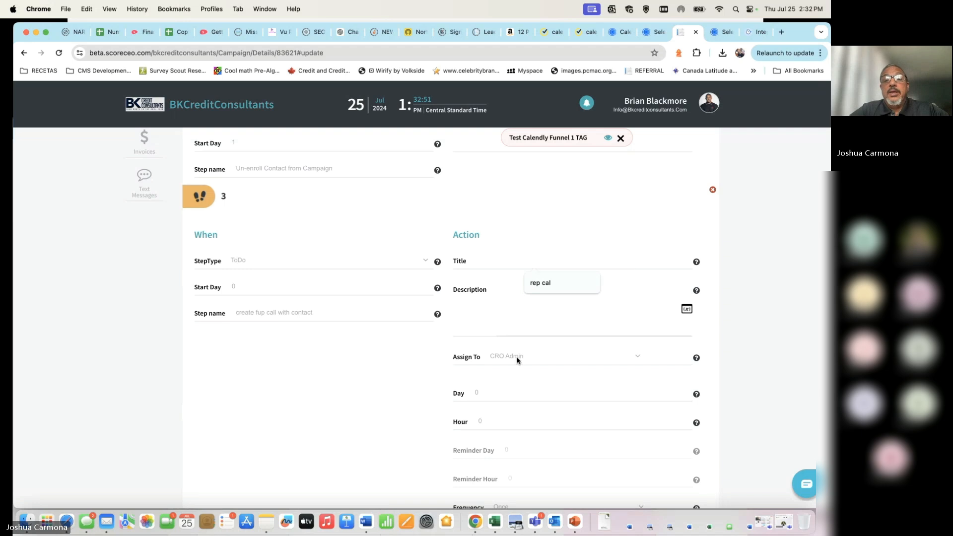
{"action": "scroll", "coordinate": [516, 360], "scroll_direction": "down", "scroll_amount": 3}
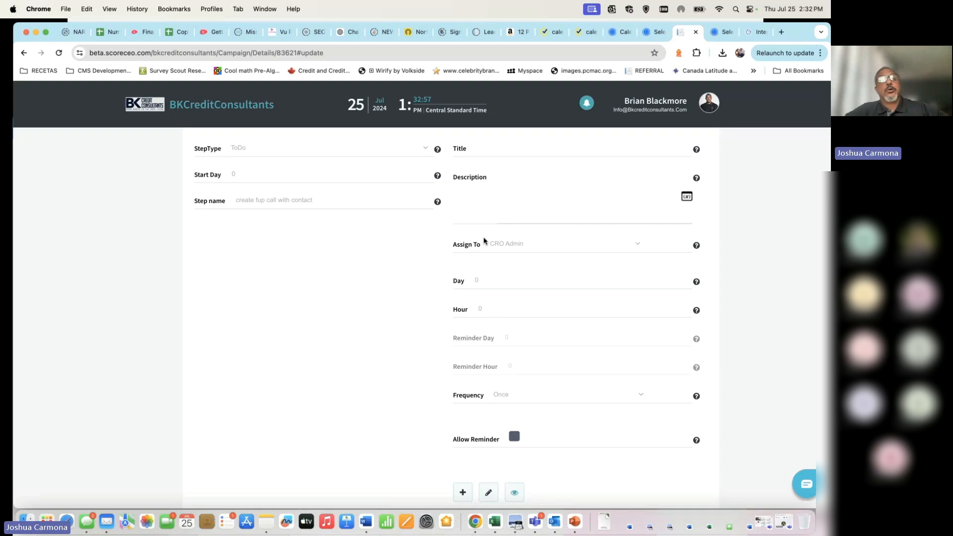
{"action": "scroll", "coordinate": [519, 270], "scroll_direction": "down", "scroll_amount": 3}
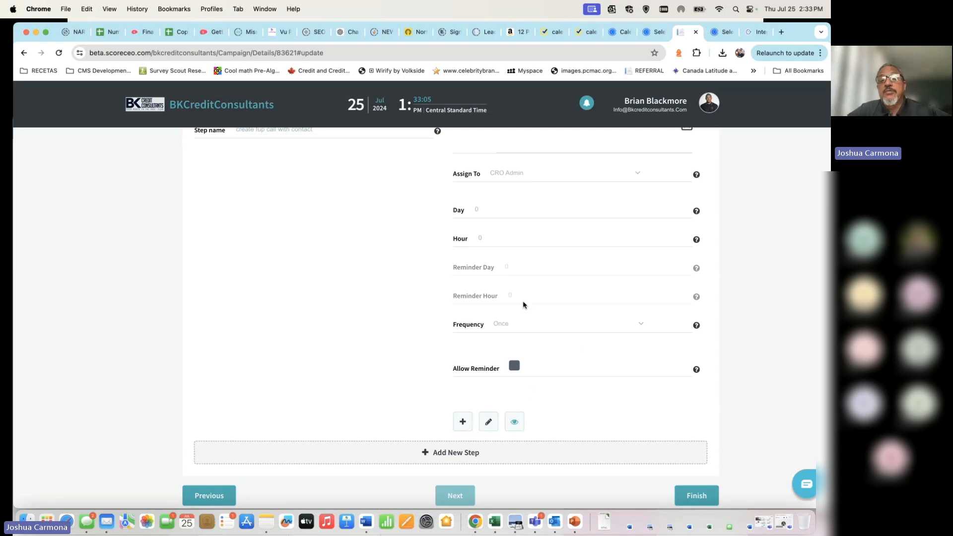
{"action": "scroll", "coordinate": [524, 303], "scroll_direction": "up", "scroll_amount": 3}
{"action": "scroll", "coordinate": [514, 236], "scroll_direction": "up", "scroll_amount": 2}
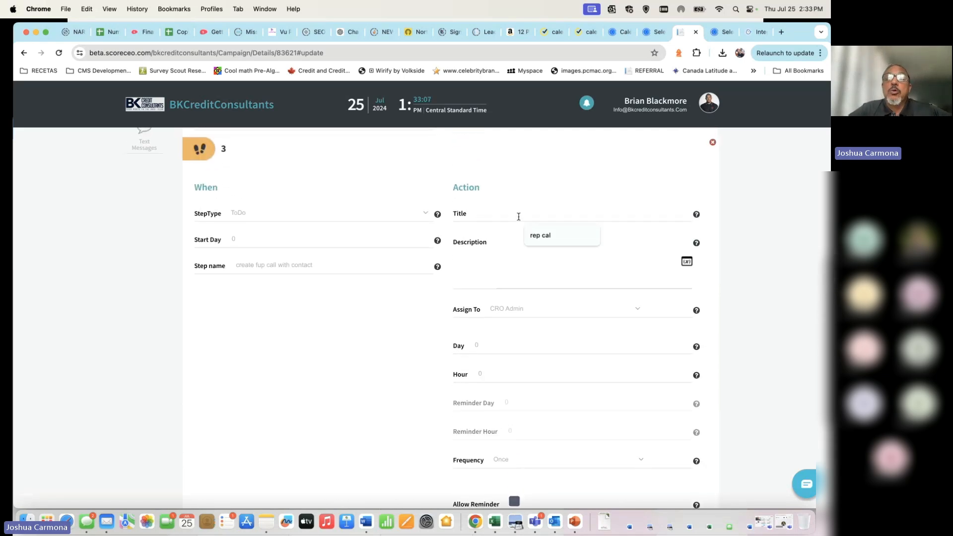
{"action": "scroll", "coordinate": [355, 202], "scroll_direction": "up", "scroll_amount": 3}
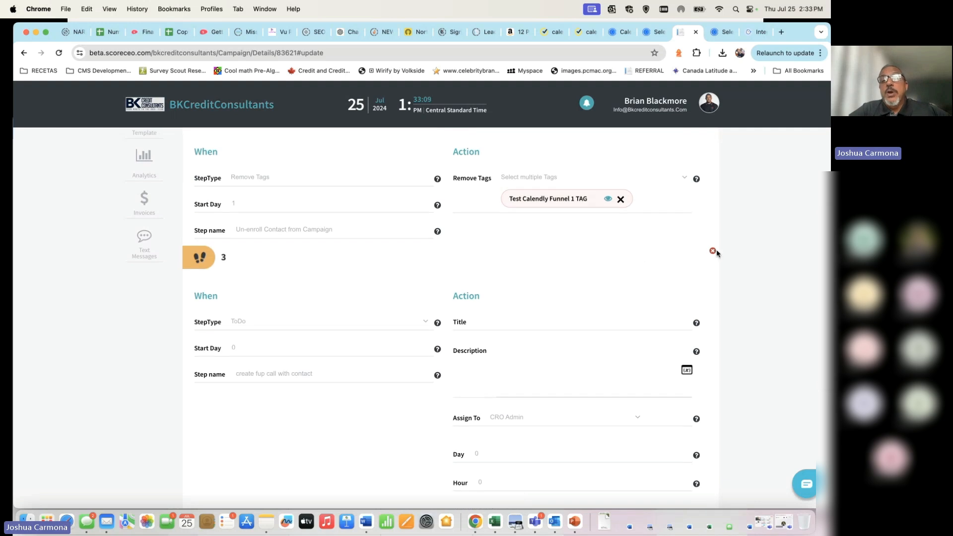
{"action": "scroll", "coordinate": [507, 297], "scroll_direction": "down", "scroll_amount": 10}
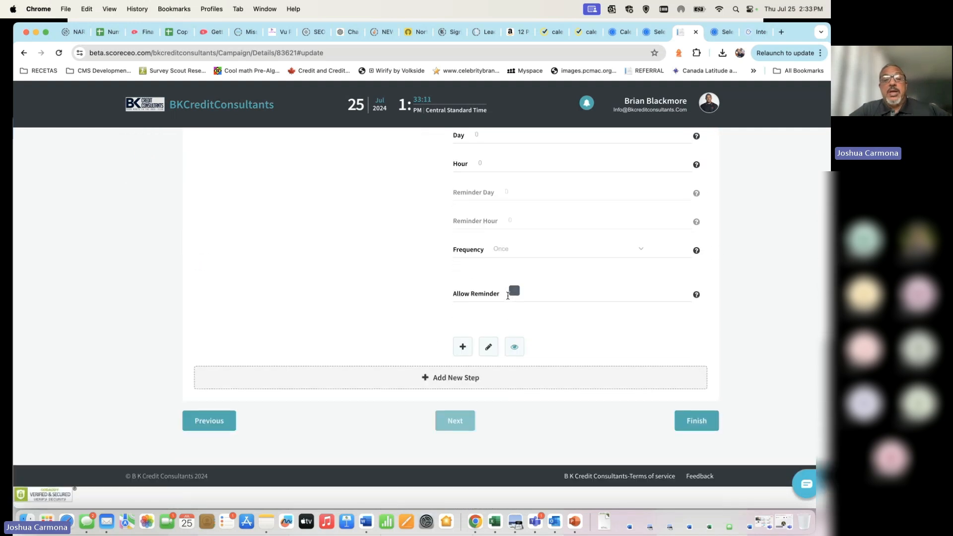
Step: Review the new ToDo step 3 on the campaign page
{"action": "left_click", "coordinate": [478, 386]}
{"action": "scroll", "coordinate": [571, 325], "scroll_direction": "up", "scroll_amount": 5}
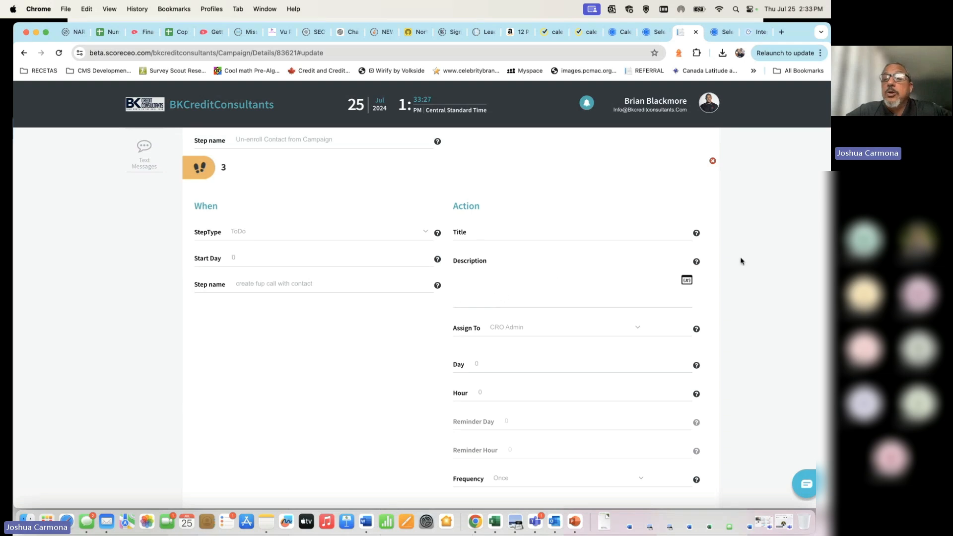
{"action": "scroll", "coordinate": [517, 290], "scroll_direction": "up", "scroll_amount": 4}
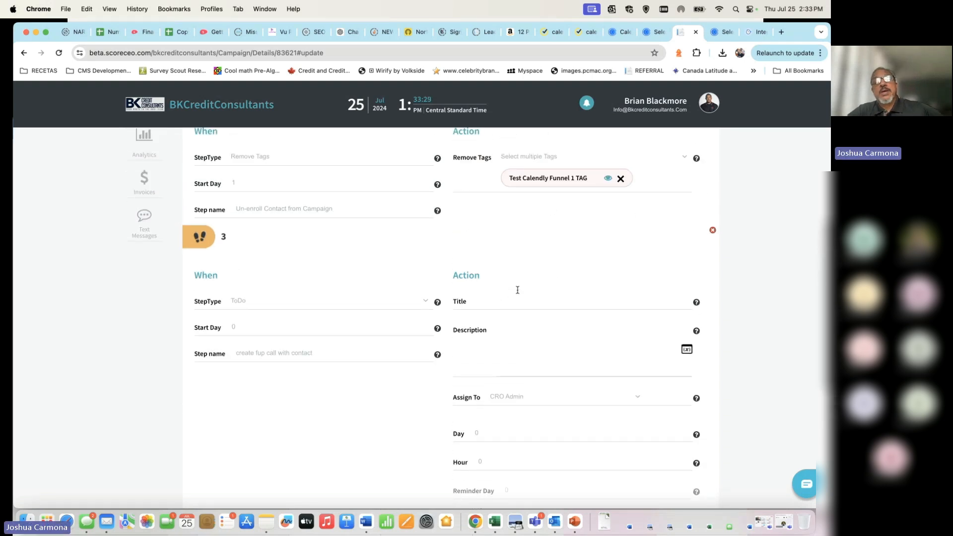
{"action": "scroll", "coordinate": [553, 396], "scroll_direction": "down", "scroll_amount": 3}
{"action": "scroll", "coordinate": [554, 396], "scroll_direction": "down", "scroll_amount": 2}
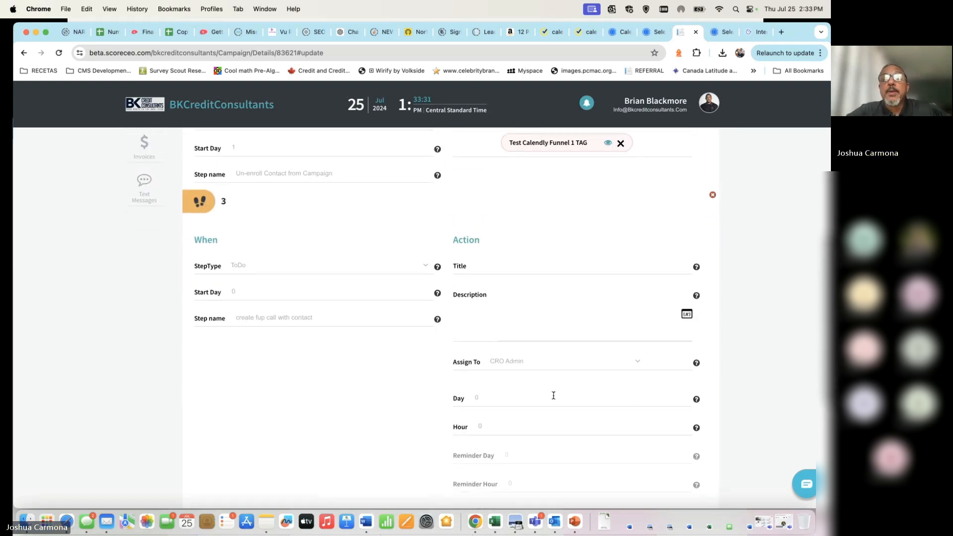
{"action": "scroll", "coordinate": [555, 397], "scroll_direction": "down", "scroll_amount": 3}
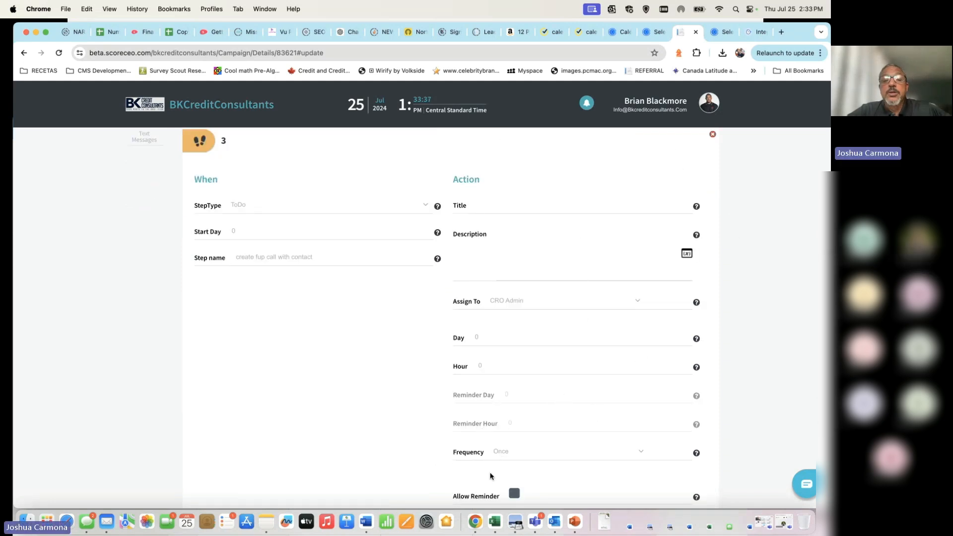
{"action": "scroll", "coordinate": [320, 449], "scroll_direction": "down", "scroll_amount": 10}
{"action": "scroll", "coordinate": [321, 449], "scroll_direction": "up", "scroll_amount": 15}
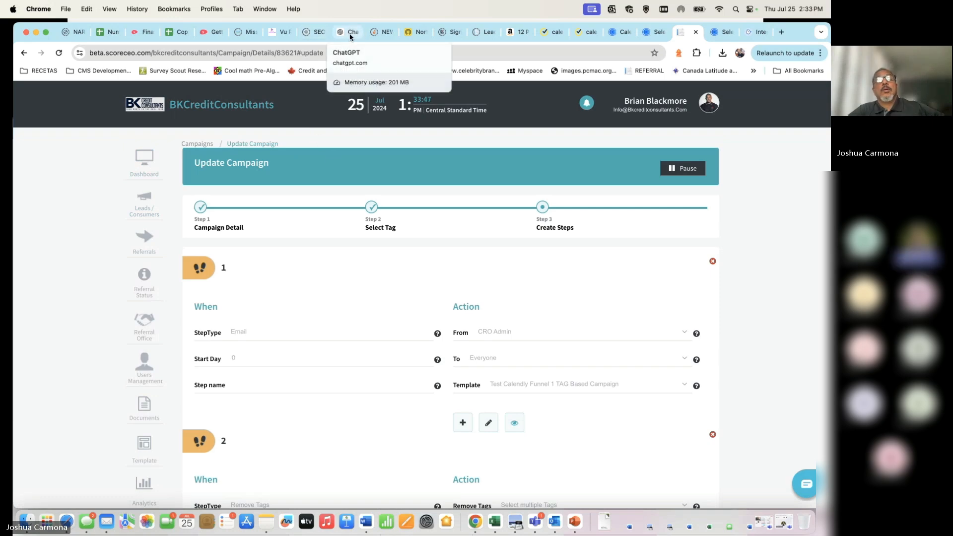
Step: Bring up the 'Steps to Create Calendly Funnel' slide in the slide show
{"action": "key", "text": "ctrl+Left"}
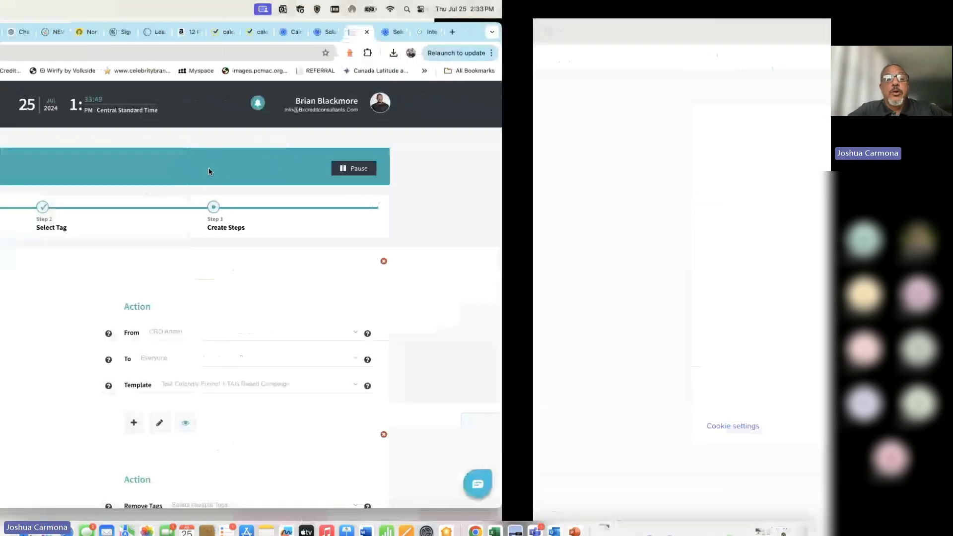
{"action": "key", "text": "ctrl+Right"}
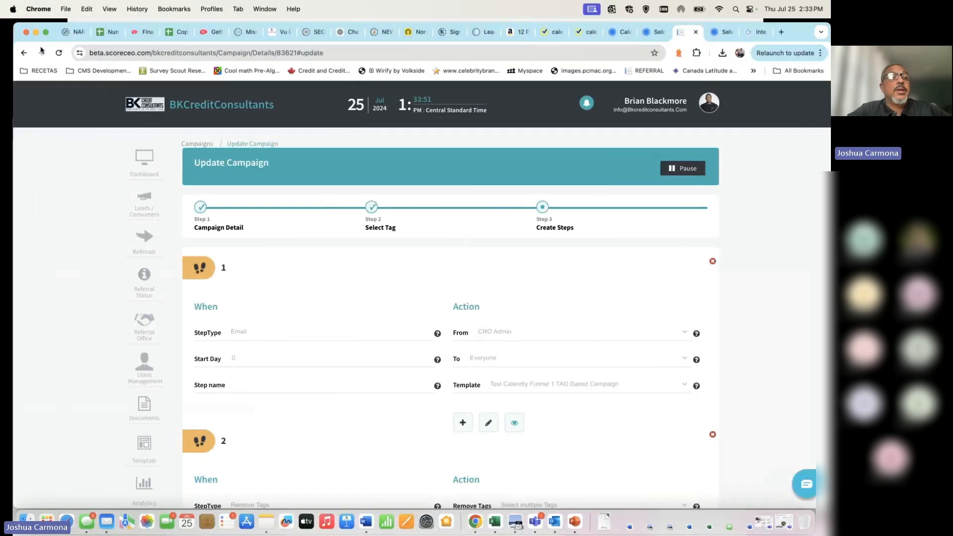
{"action": "left_click", "coordinate": [9, 112]}
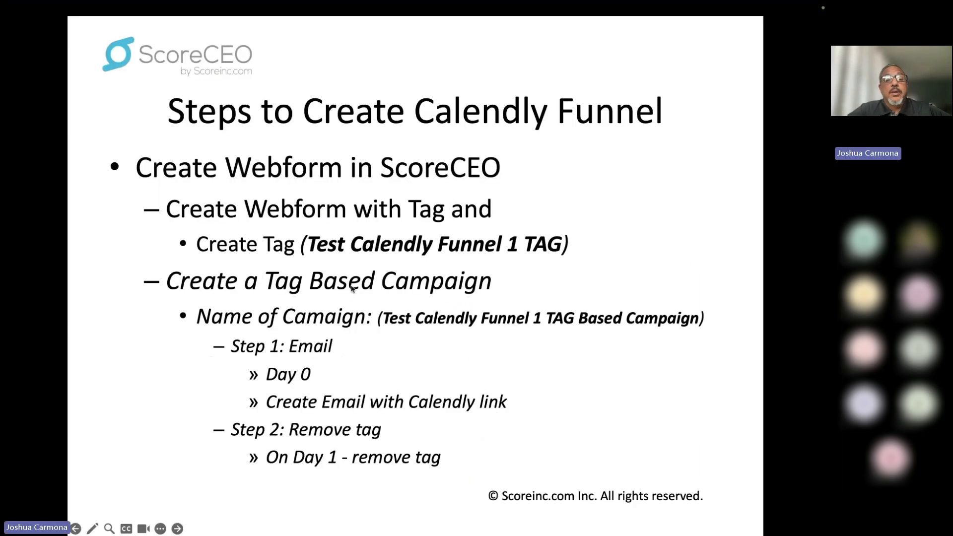
Step: Advance past Campaign Variations to the booking-link slide, then return to Campaign Variations
{"action": "left_click", "coordinate": [249, 353]}
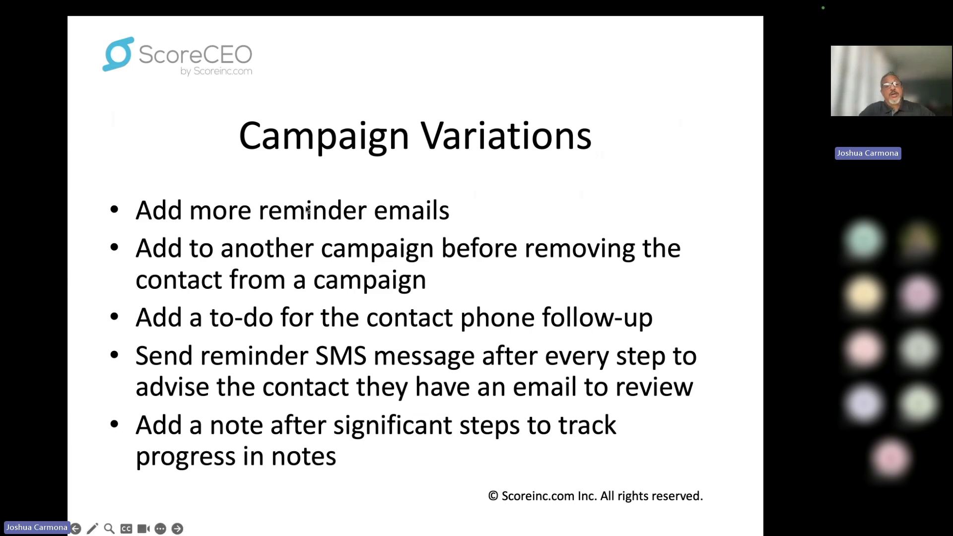
{"action": "left_click", "coordinate": [320, 225]}
{"action": "key", "text": "Left"}
{"action": "key", "text": "Left"}
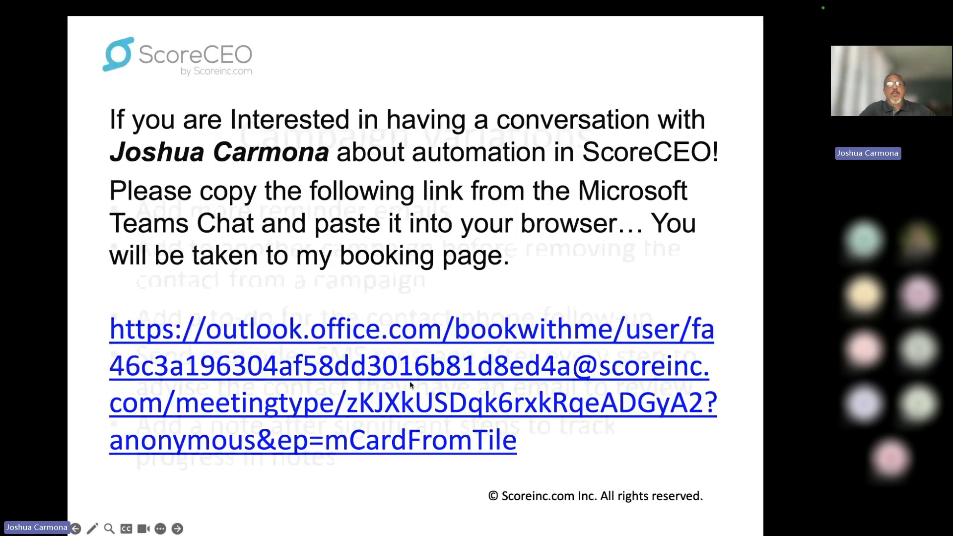